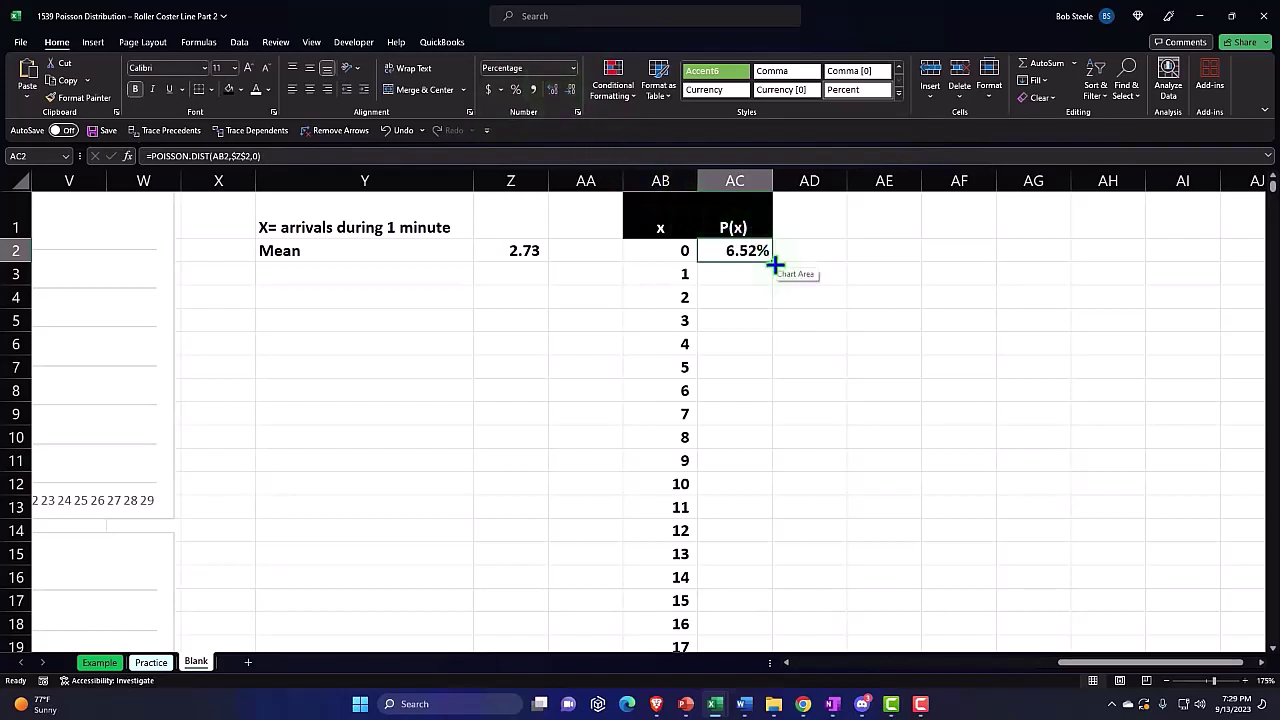
Fill the POISSON.DIST formula from AC2 down through x = 29, peaking at 24.30% at x = 2.
{"action": "double_click", "coordinate": [776, 264]}
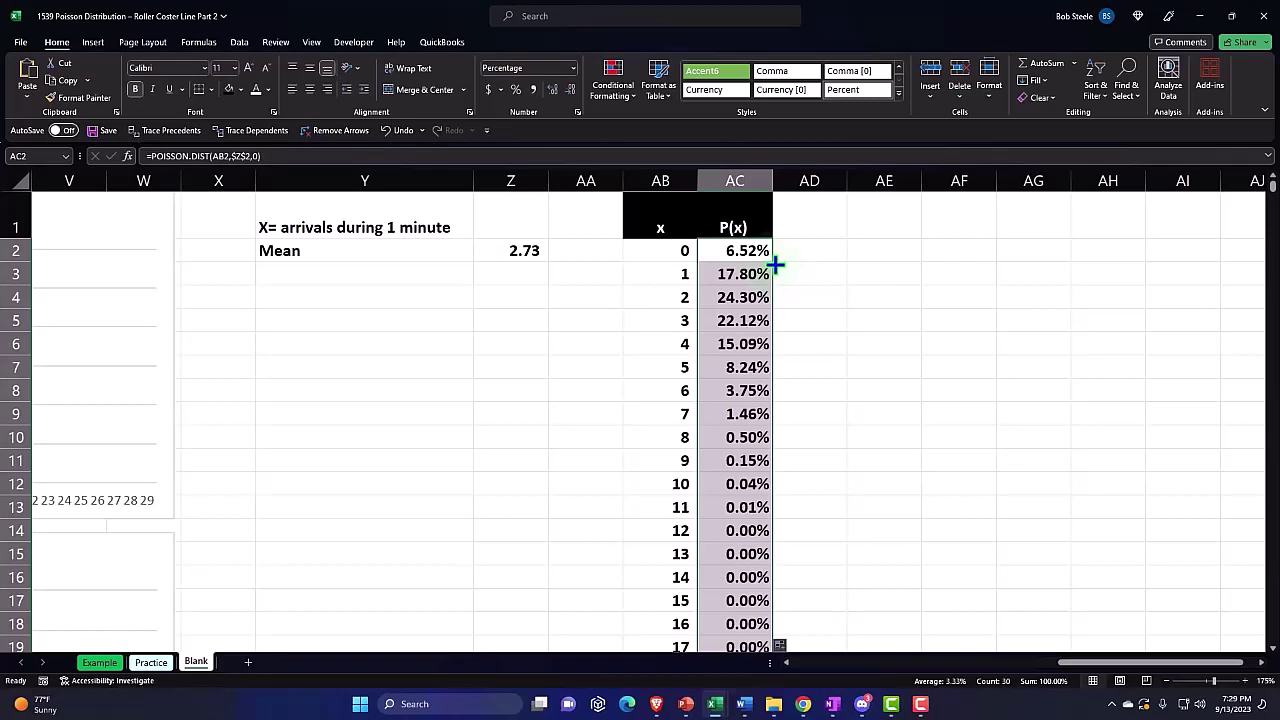
{"action": "scroll", "coordinate": [986, 527], "scroll_direction": "down", "scroll_amount": 8}
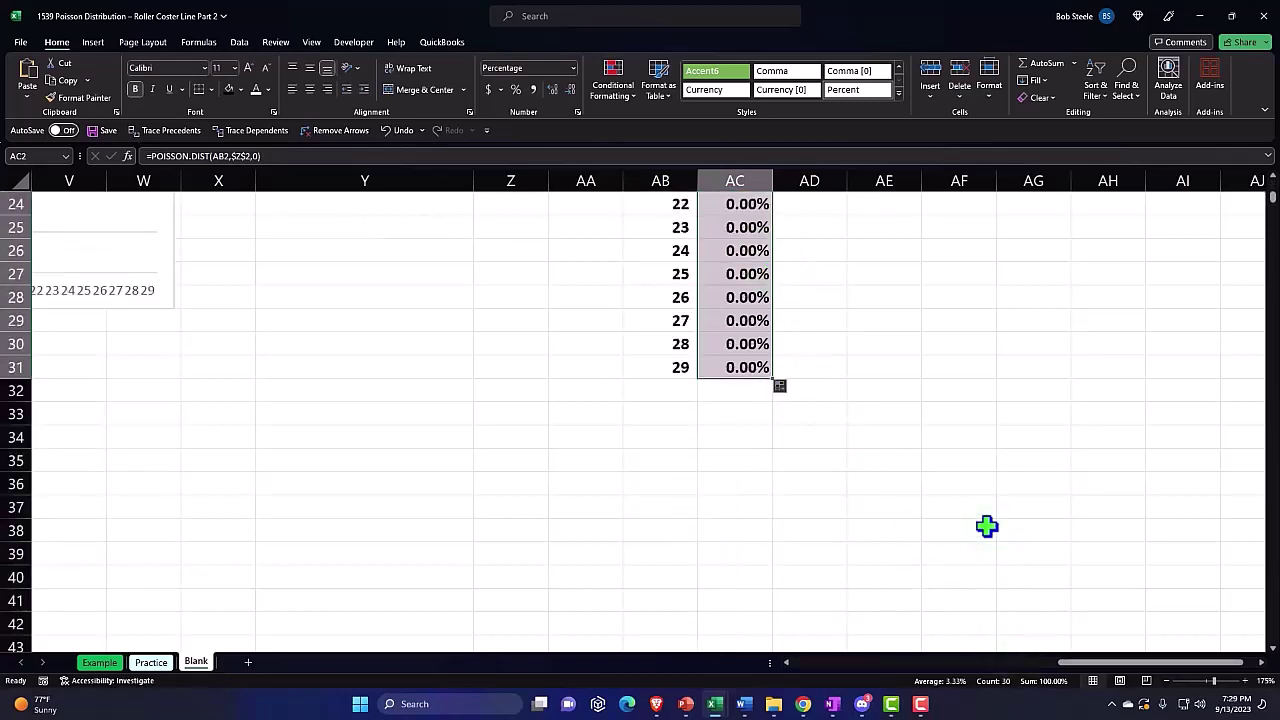
{"action": "scroll", "coordinate": [986, 527], "scroll_direction": "up", "scroll_amount": 8}
{"action": "left_click", "coordinate": [801, 323]}
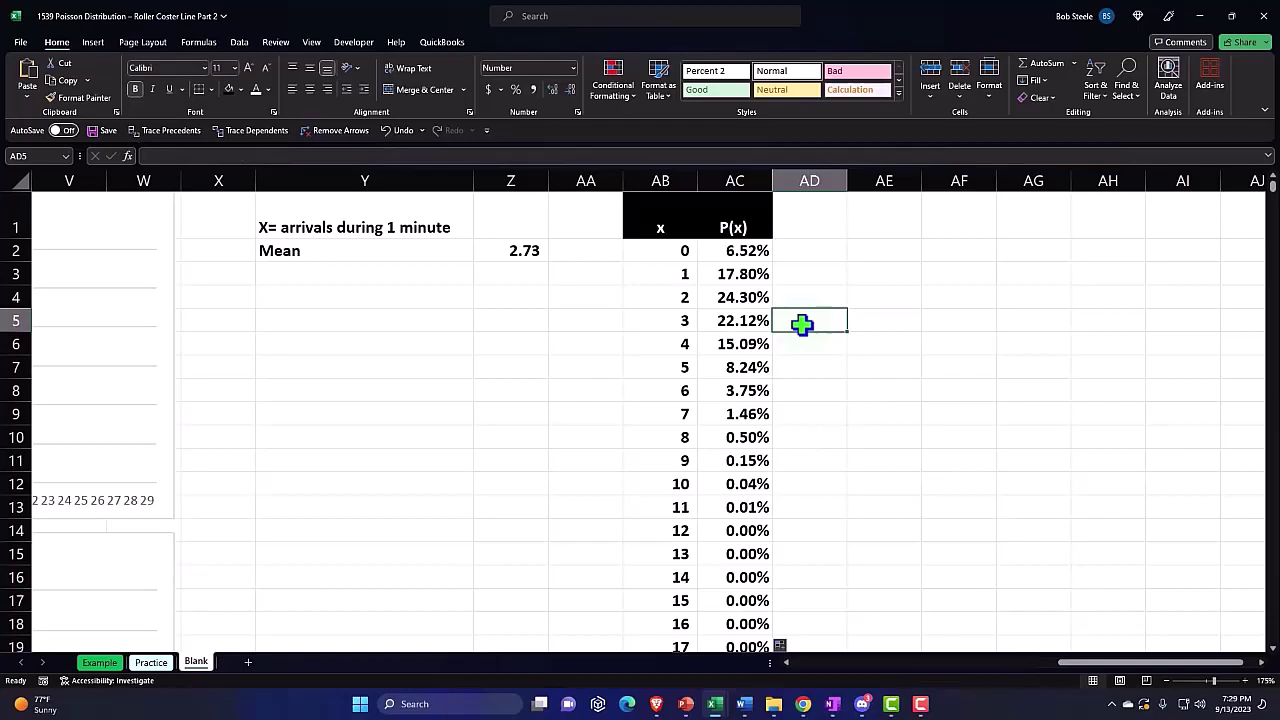
{"action": "key", "text": "Left"}
{"action": "key", "text": "Left"}
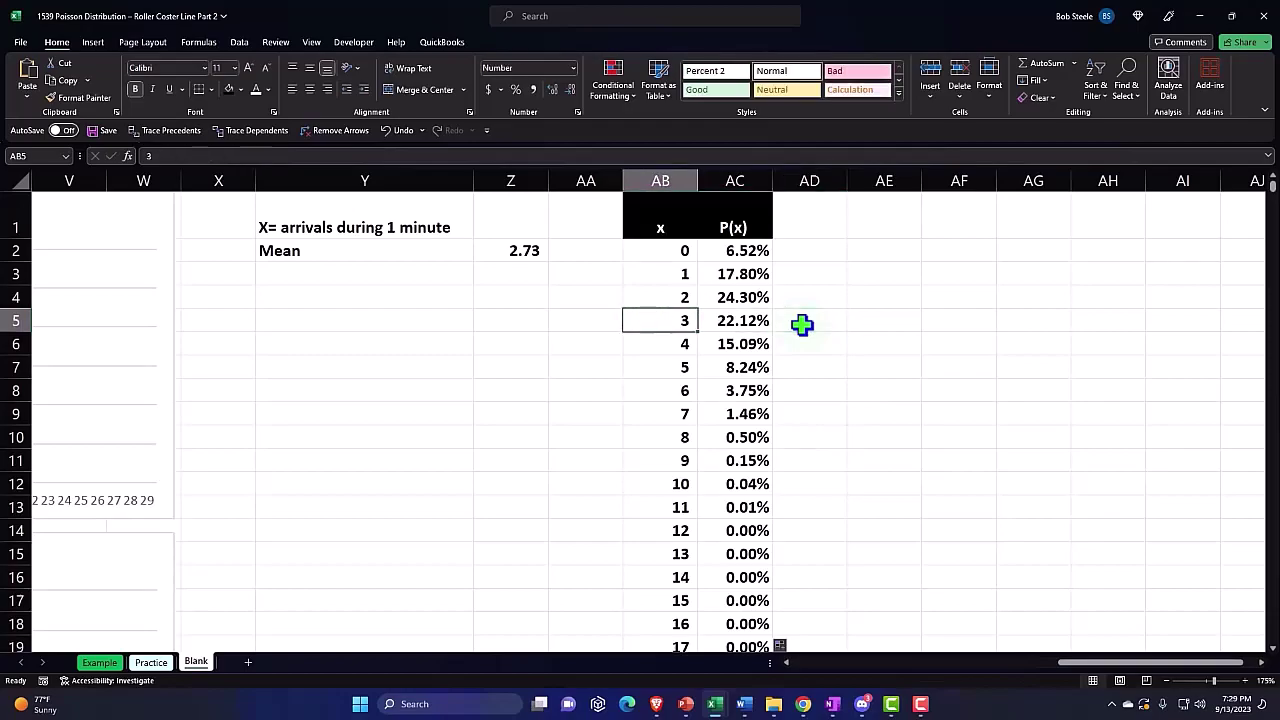
Enter the header 'Difference' in cell AD1.
{"action": "key", "text": "Right"}
{"action": "key", "text": "Right"}
{"action": "key", "text": "Up"}
{"action": "key", "text": "Up"}
{"action": "key", "text": "Up"}
{"action": "key", "text": "Up"}
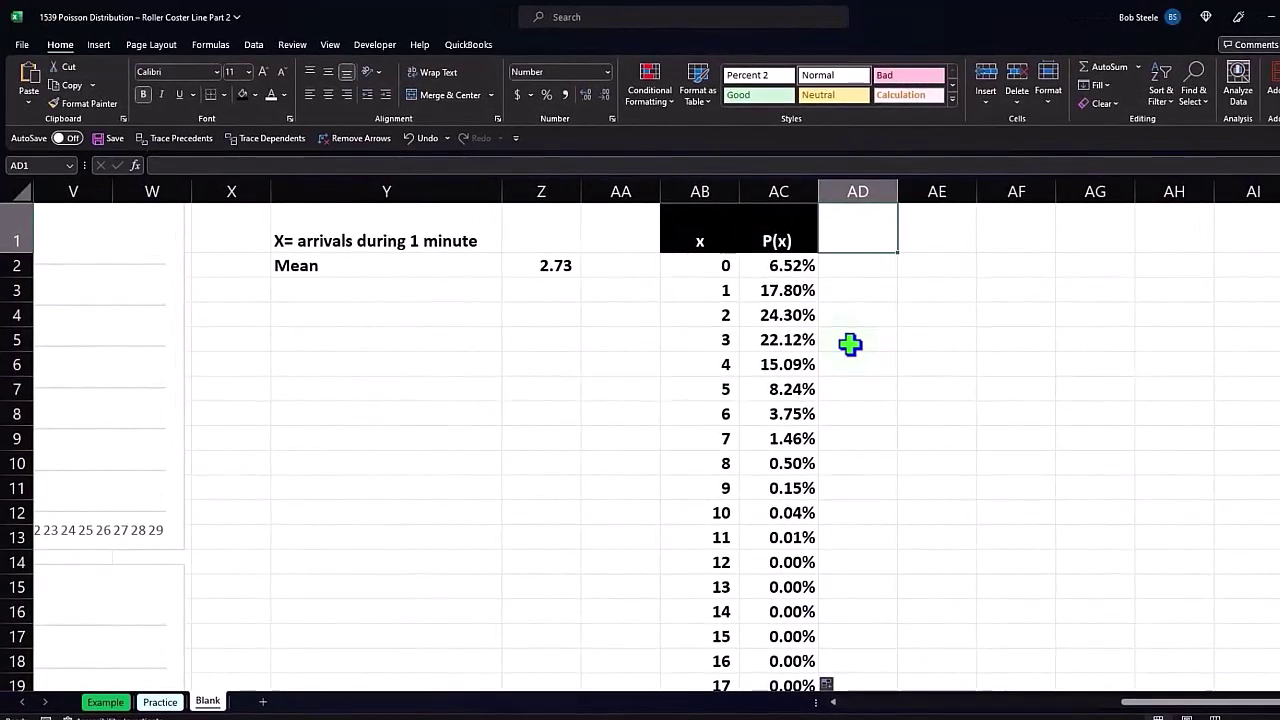
{"action": "type", "text": "Diff"}
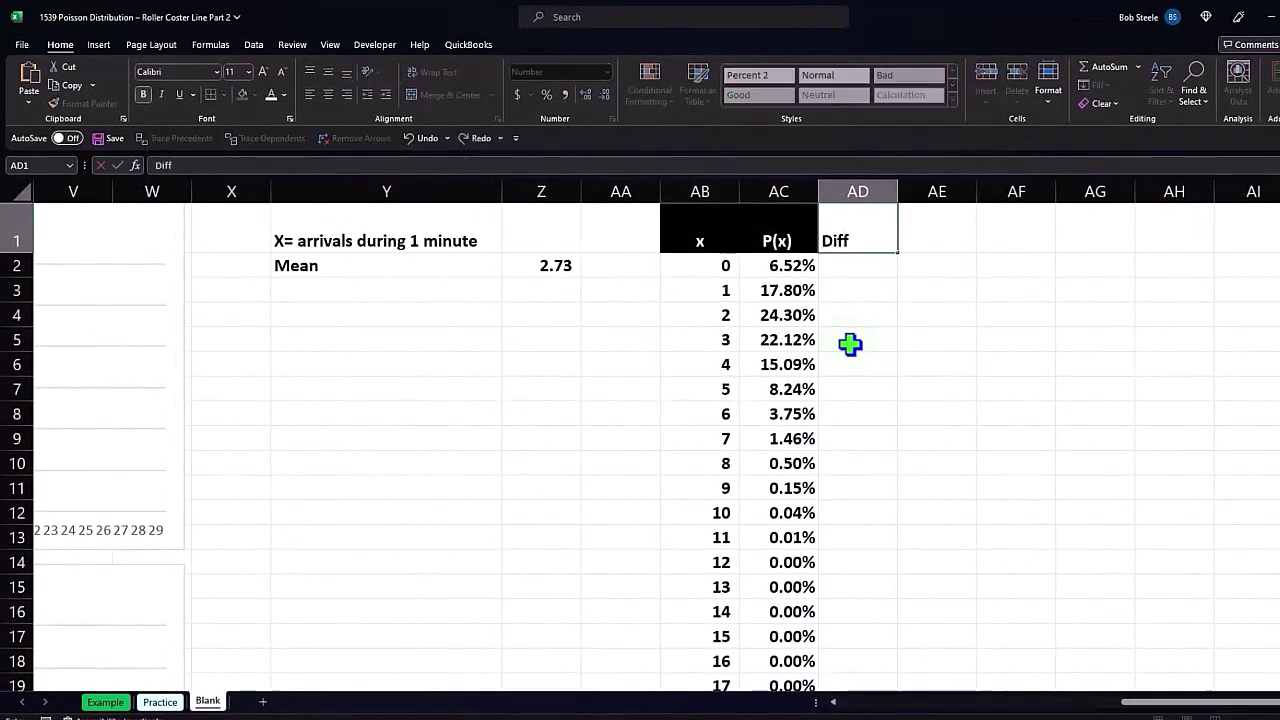
{"action": "type", "text": "erence"}
{"action": "key", "text": "Return"}
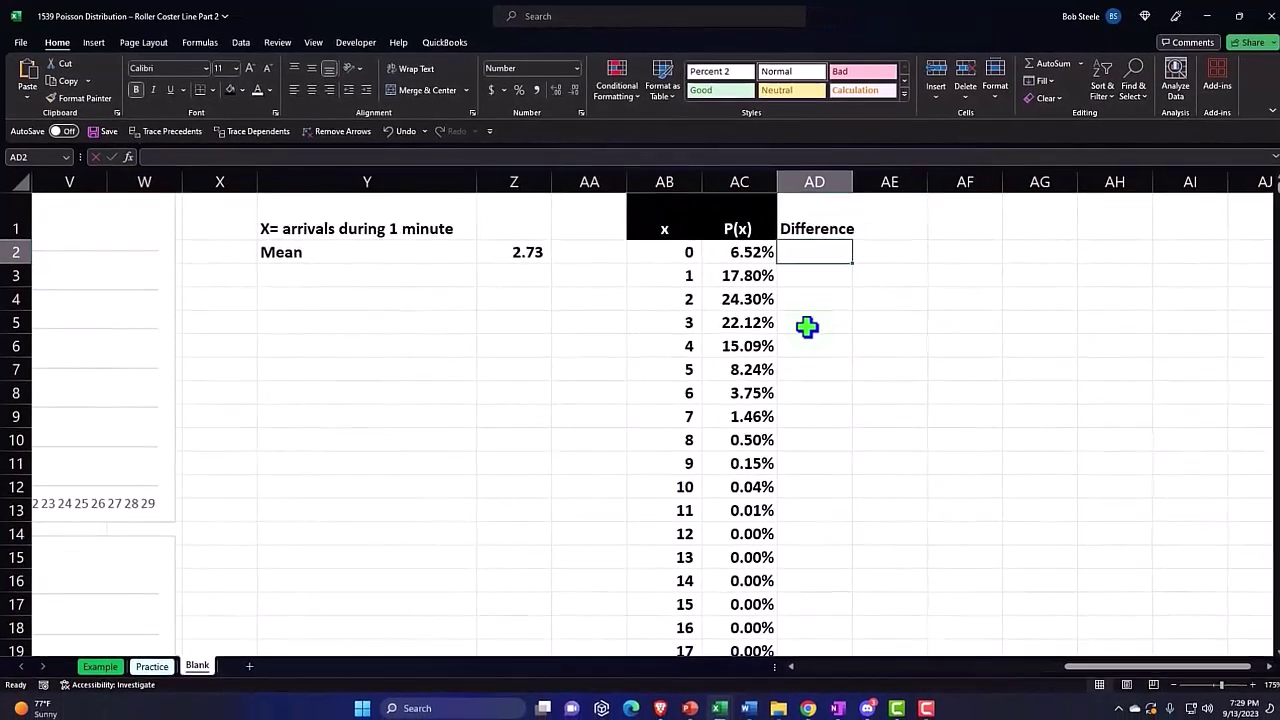
Format AD1 with a black fill and white, wrapped, centred text.
{"action": "left_click", "coordinate": [802, 225]}
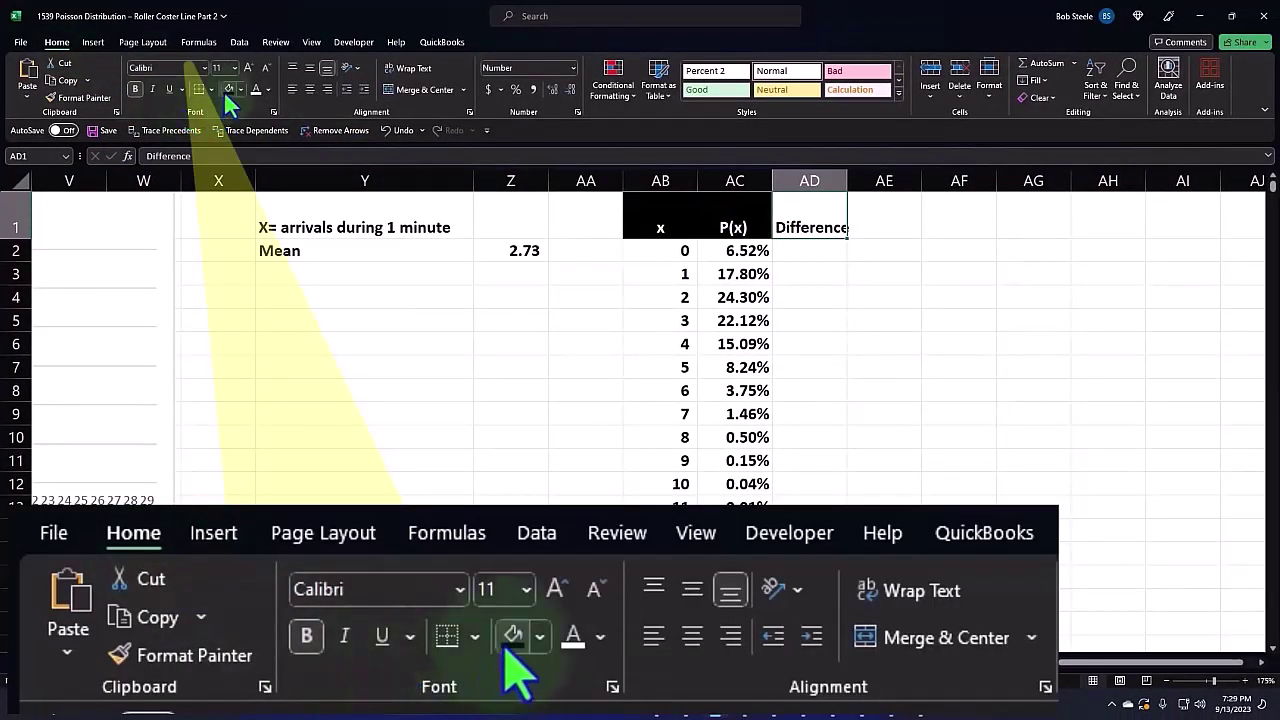
{"action": "left_click", "coordinate": [224, 90]}
{"action": "left_click", "coordinate": [256, 89]}
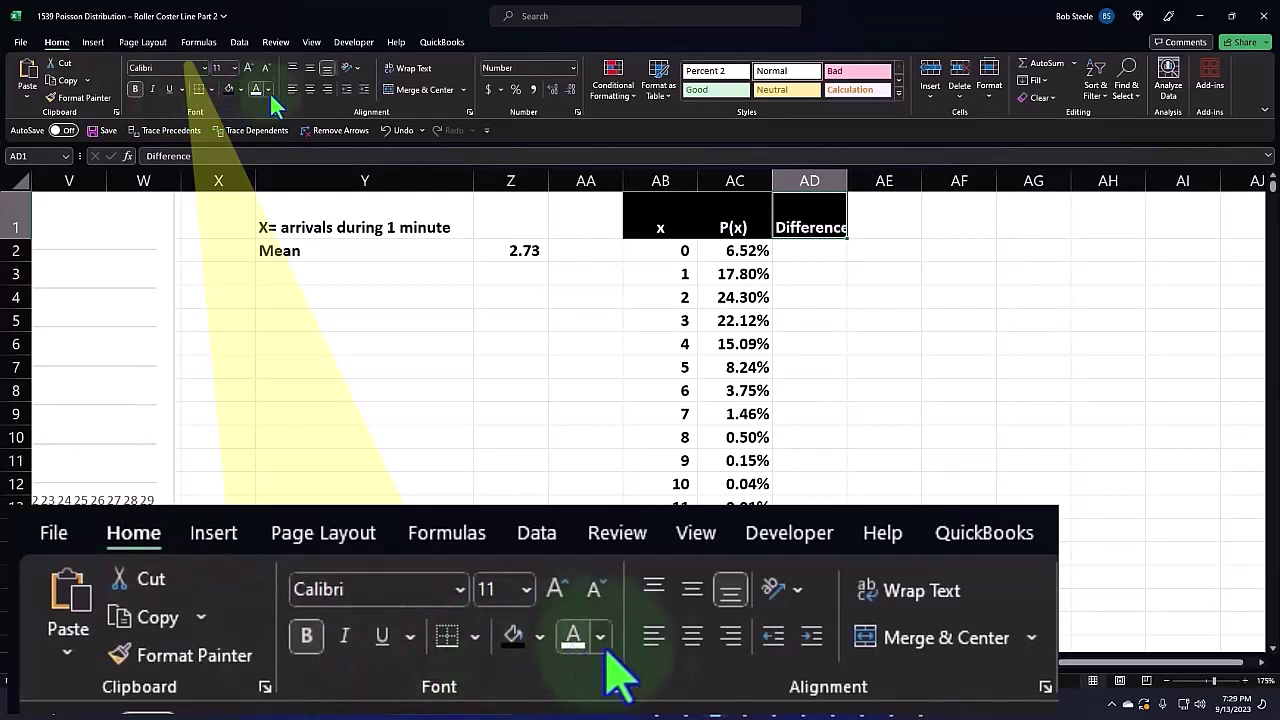
{"action": "left_click", "coordinate": [392, 70]}
{"action": "left_click", "coordinate": [306, 89]}
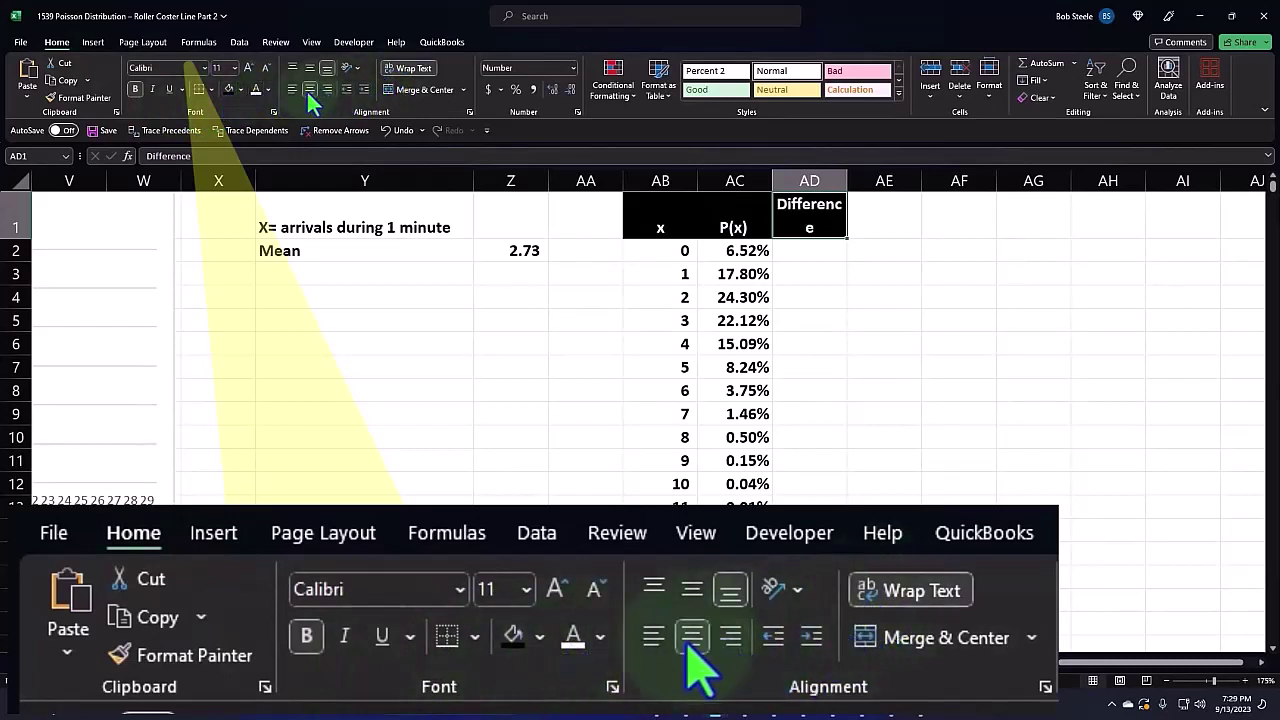
{"action": "left_click", "coordinate": [793, 250]}
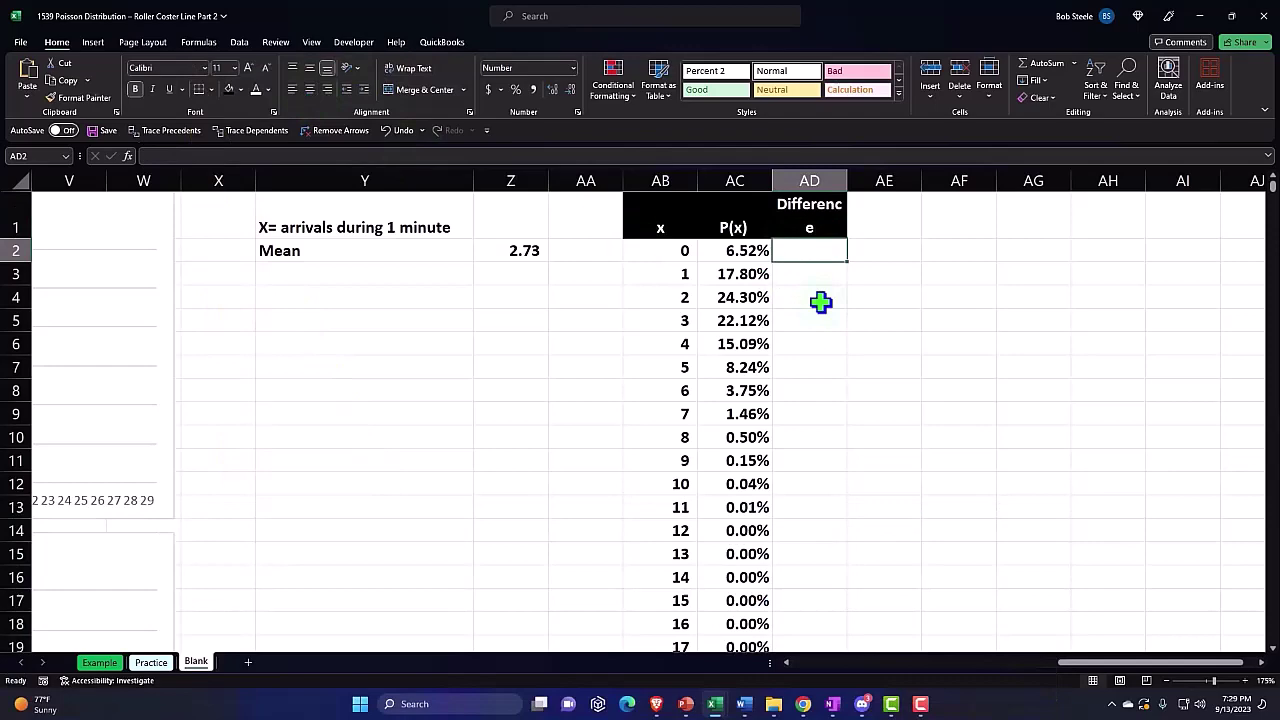
Enter =L2-AC2 in AD2 to subtract P(x) from % of Total.
{"action": "type", "text": "="}
{"action": "key", "text": "Left"}
{"action": "key", "text": "Left"}
{"action": "key", "text": "Left"}
{"action": "key", "text": "Left"}
{"action": "key", "text": "Left"}
{"action": "key", "text": "Left"}
{"action": "key", "text": "Left"}
{"action": "key", "text": "Left"}
{"action": "key", "text": "Left"}
{"action": "key", "text": "Left"}
{"action": "key", "text": "Left"}
{"action": "key", "text": "Left"}
{"action": "key", "text": "Left"}
{"action": "key", "text": "Left"}
{"action": "key", "text": "Left"}
{"action": "key", "text": "Left"}
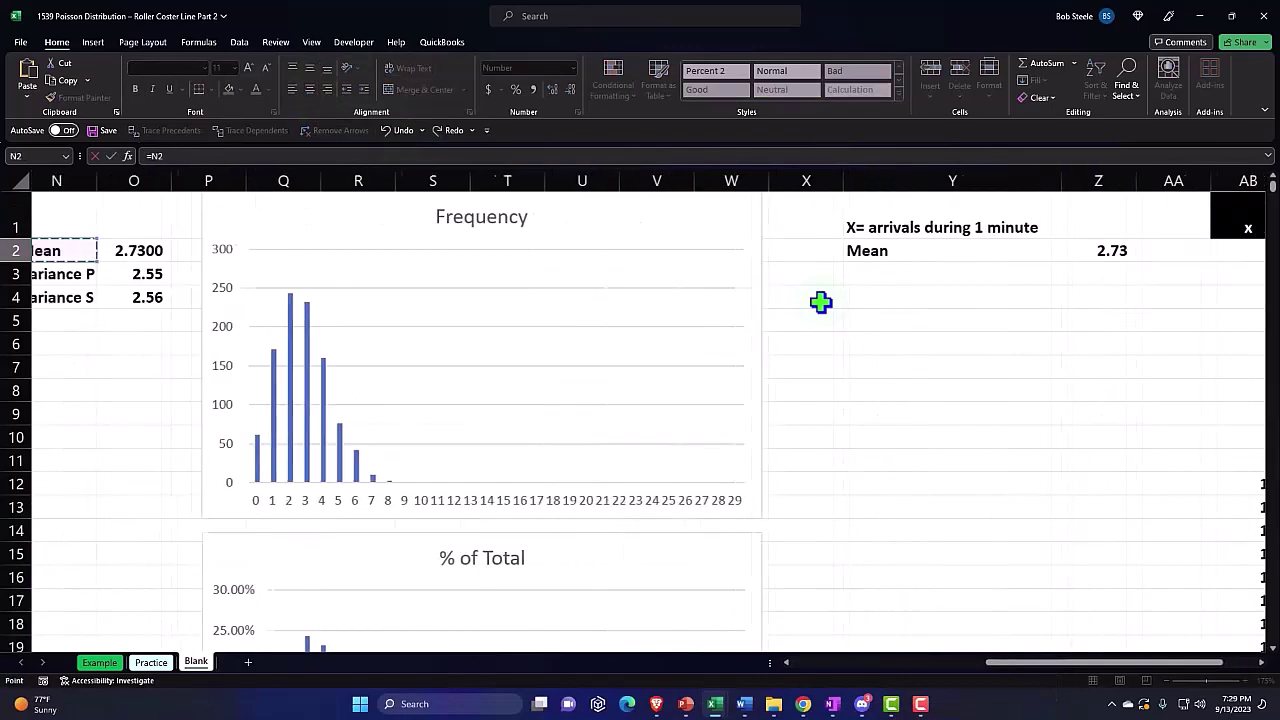
{"action": "key", "text": "Left"}
{"action": "key", "text": "Left"}
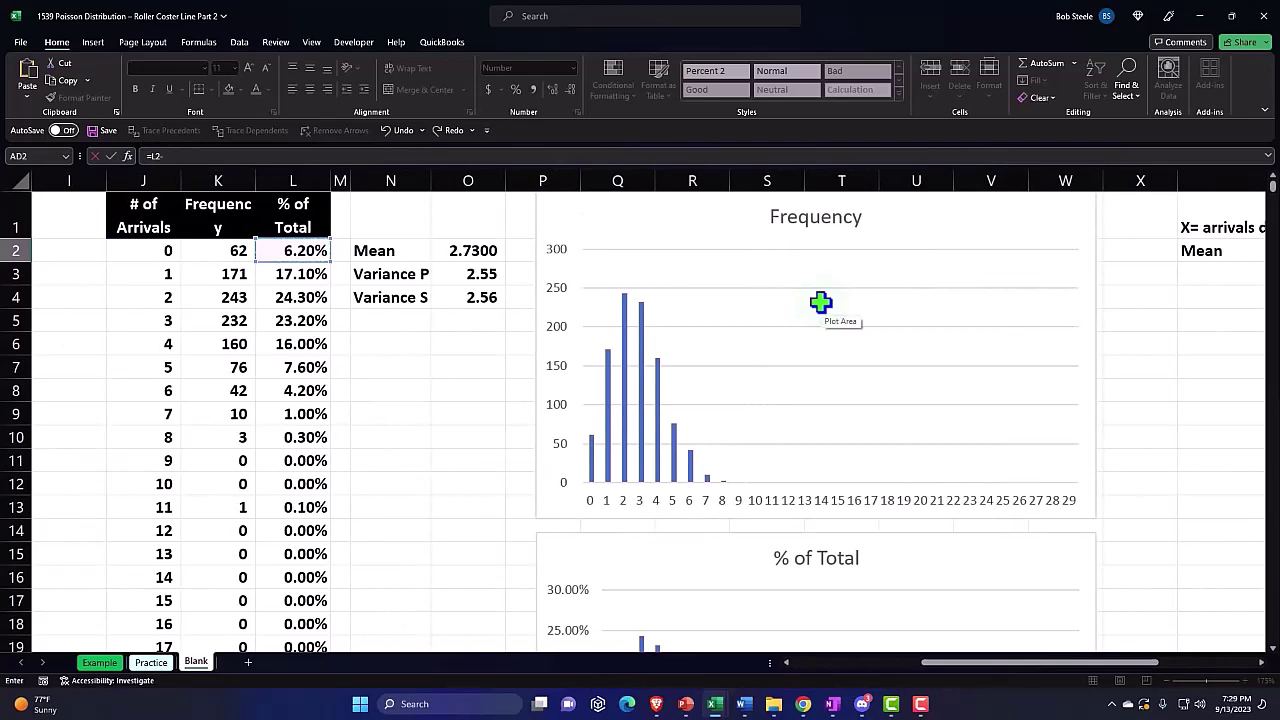
{"action": "type", "text": "-"}
{"action": "key", "text": "Left"}
{"action": "key", "text": "Return"}
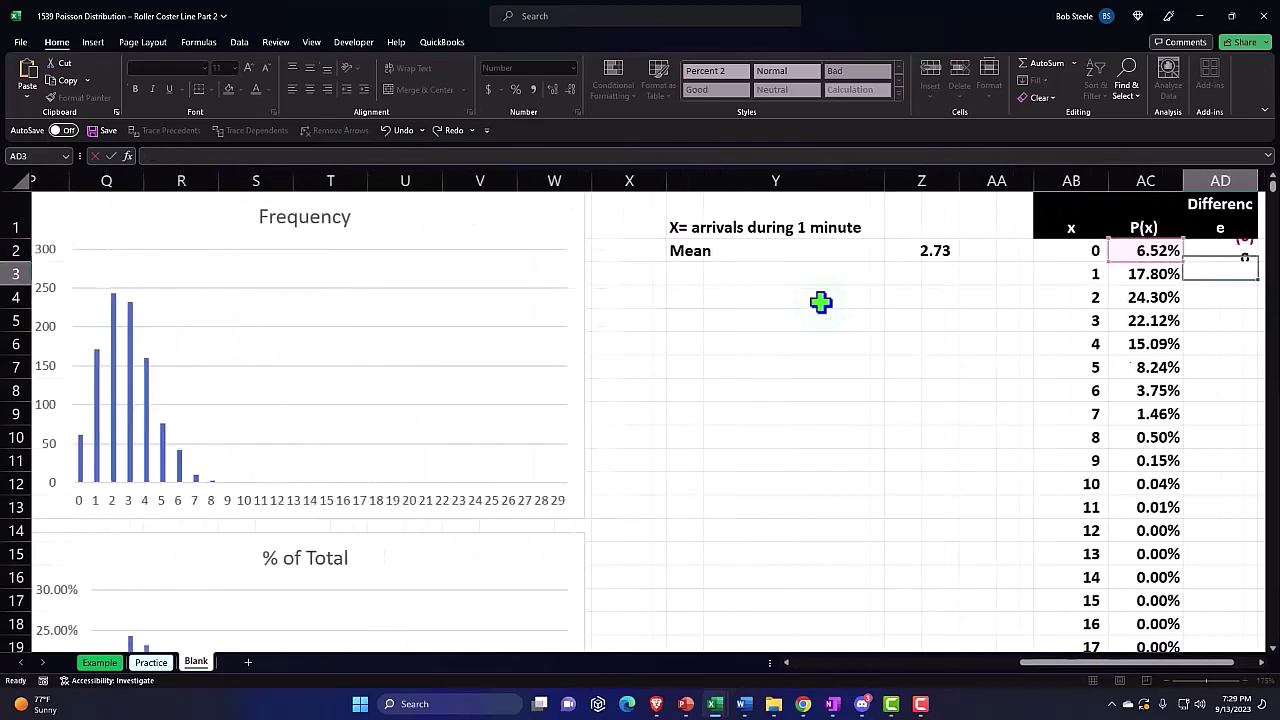
{"action": "key", "text": "Up"}
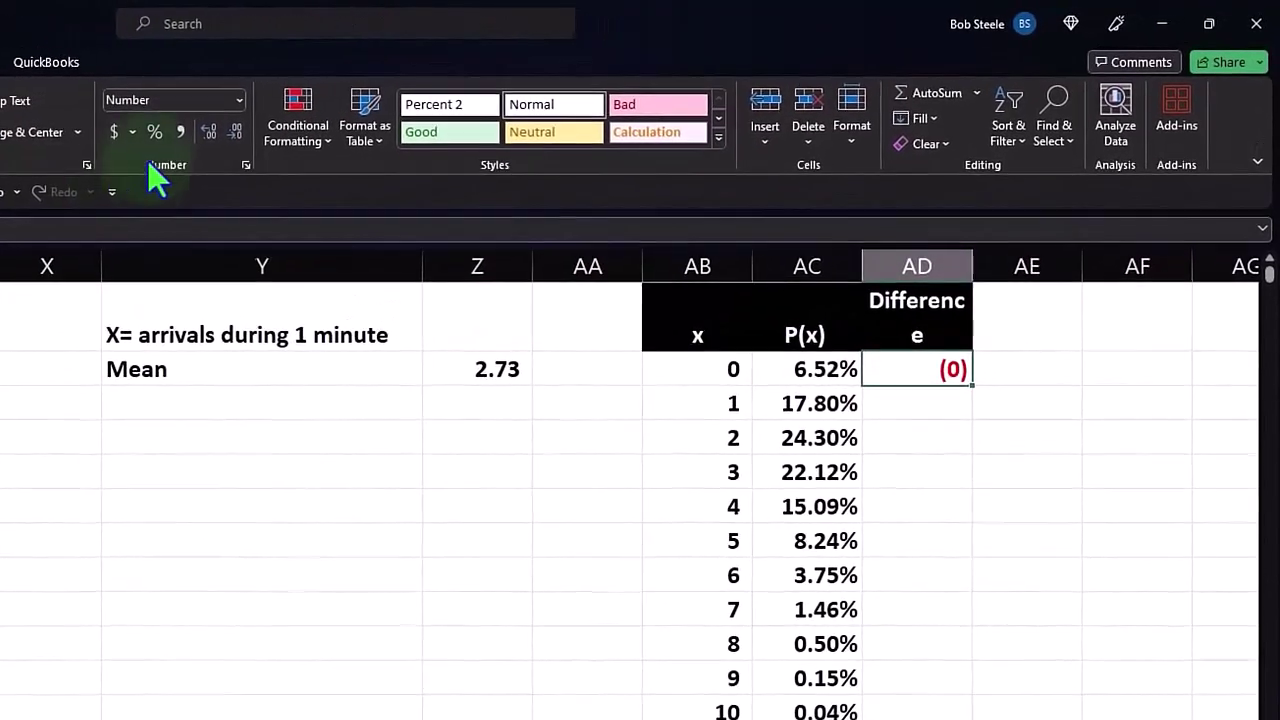
Format AD2 as a two-decimal percentage and fill it down column AD.
{"action": "left_click", "coordinate": [214, 125]}
{"action": "left_click", "coordinate": [265, 124]}
{"action": "left_click", "coordinate": [200, 128]}
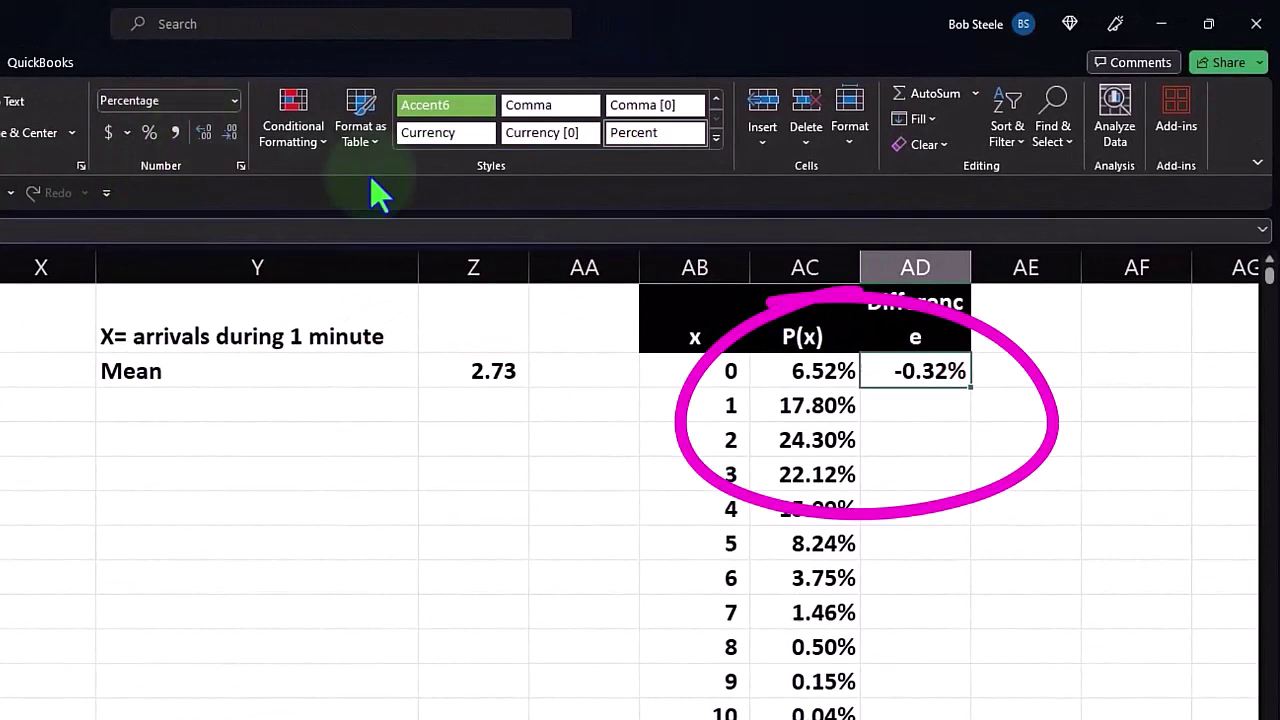
{"action": "double_click", "coordinate": [972, 389]}
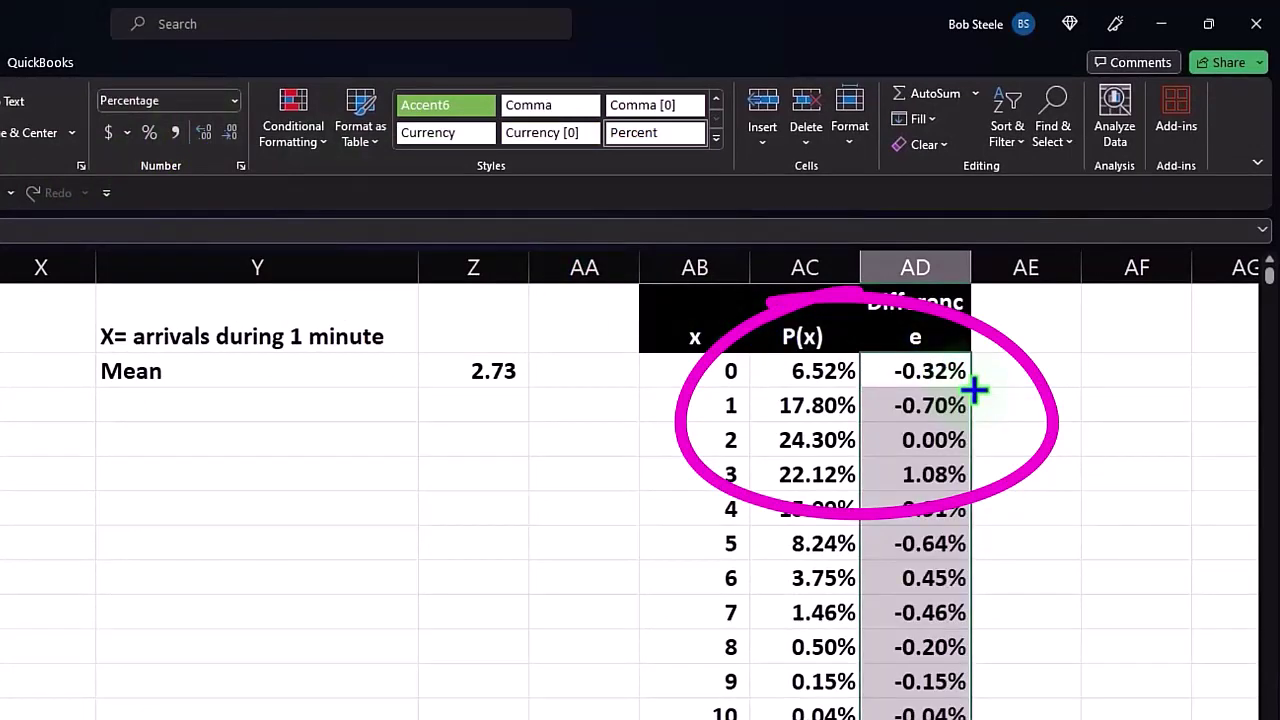
{"action": "left_click", "coordinate": [735, 405]}
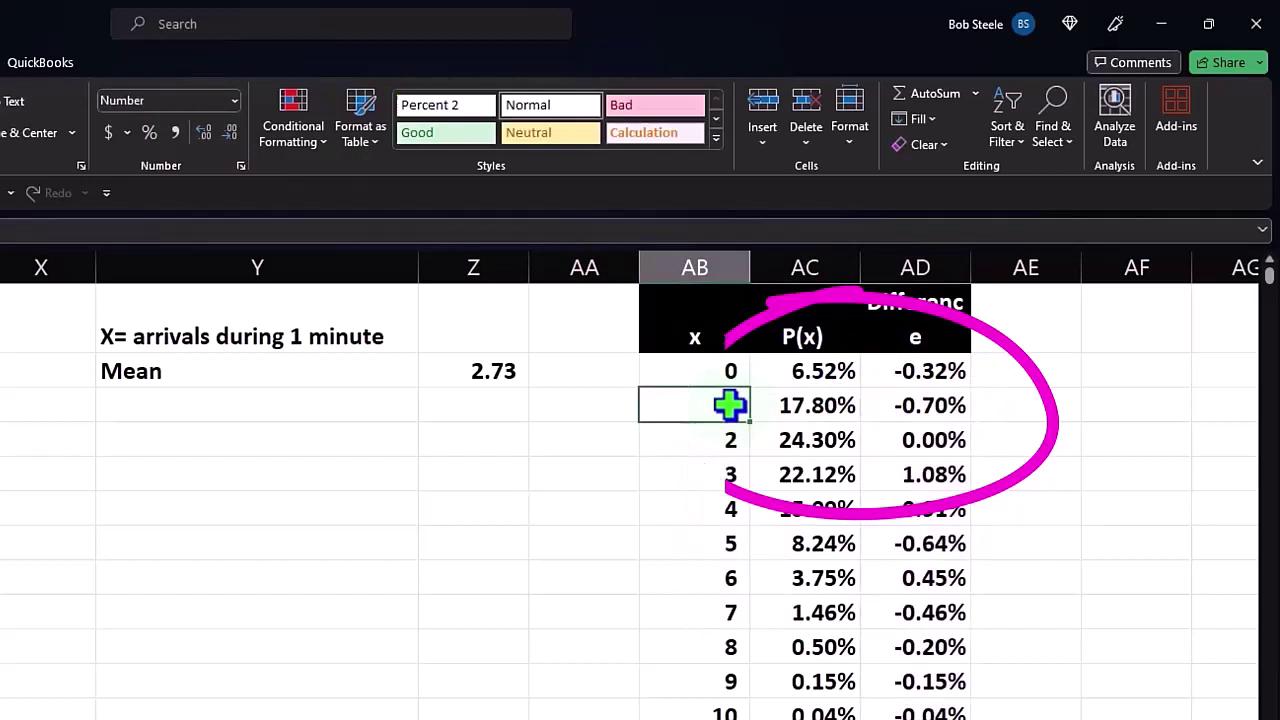
{"action": "key", "text": "Right"}
{"action": "key", "text": "Right"}
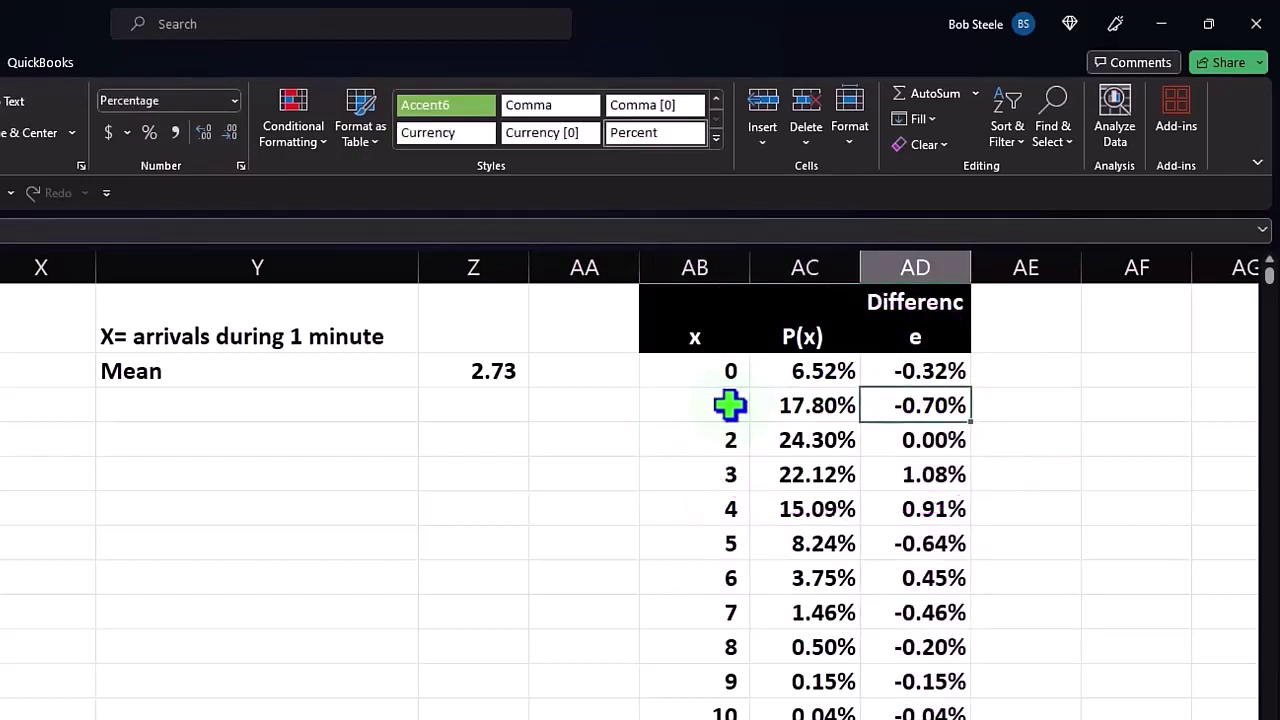
{"action": "key", "text": "Left"}
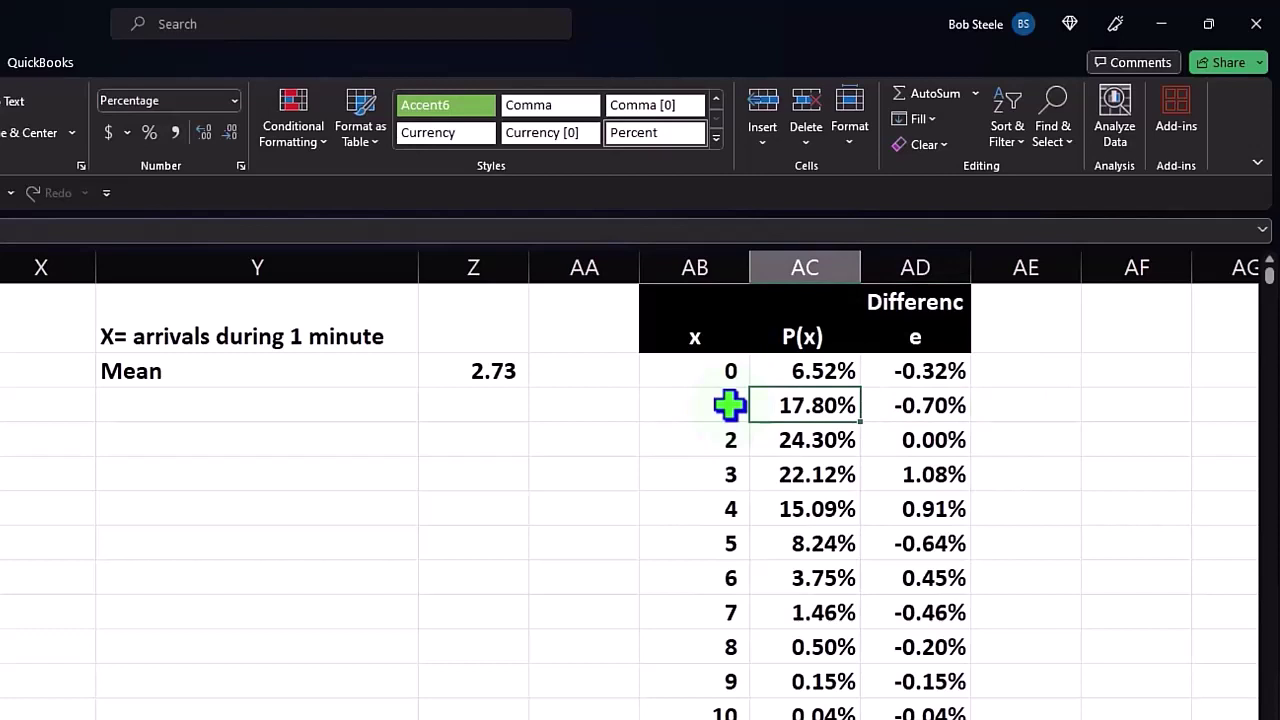
{"action": "key", "text": "Left"}
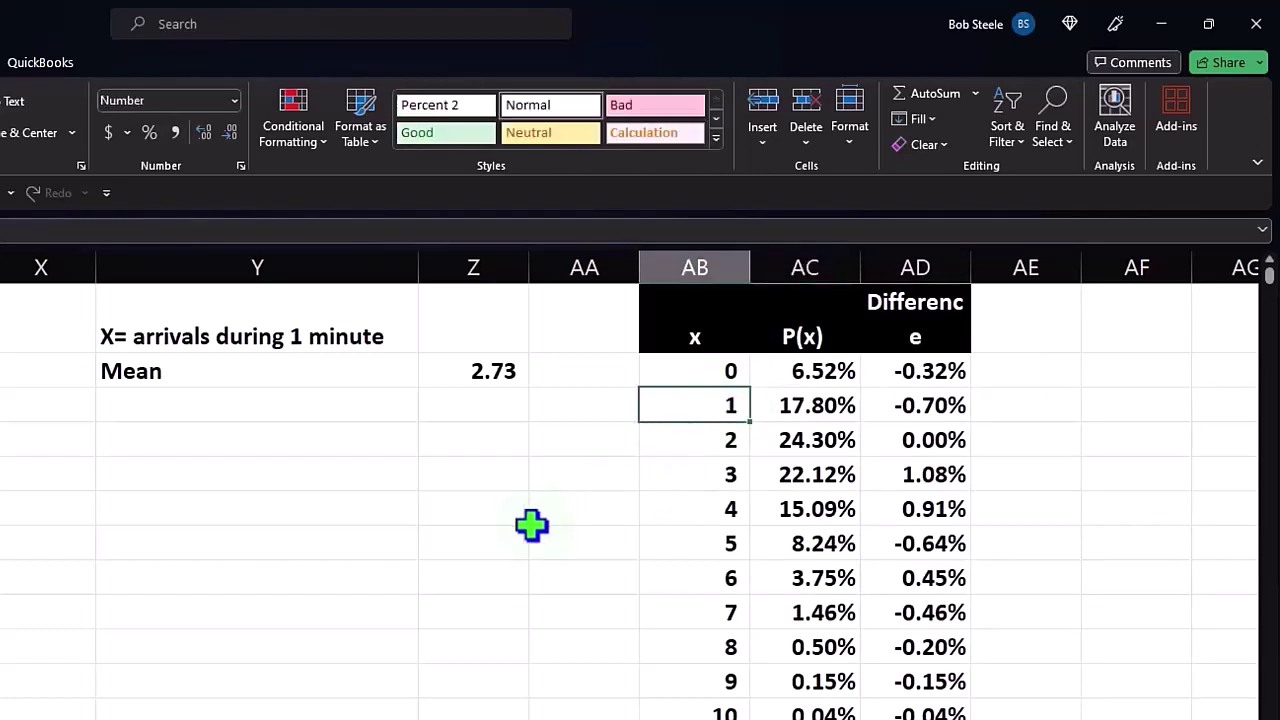
Review the POISSON.DIST and difference formulas in row 2 for x = 0.
{"action": "key", "text": "Up"}
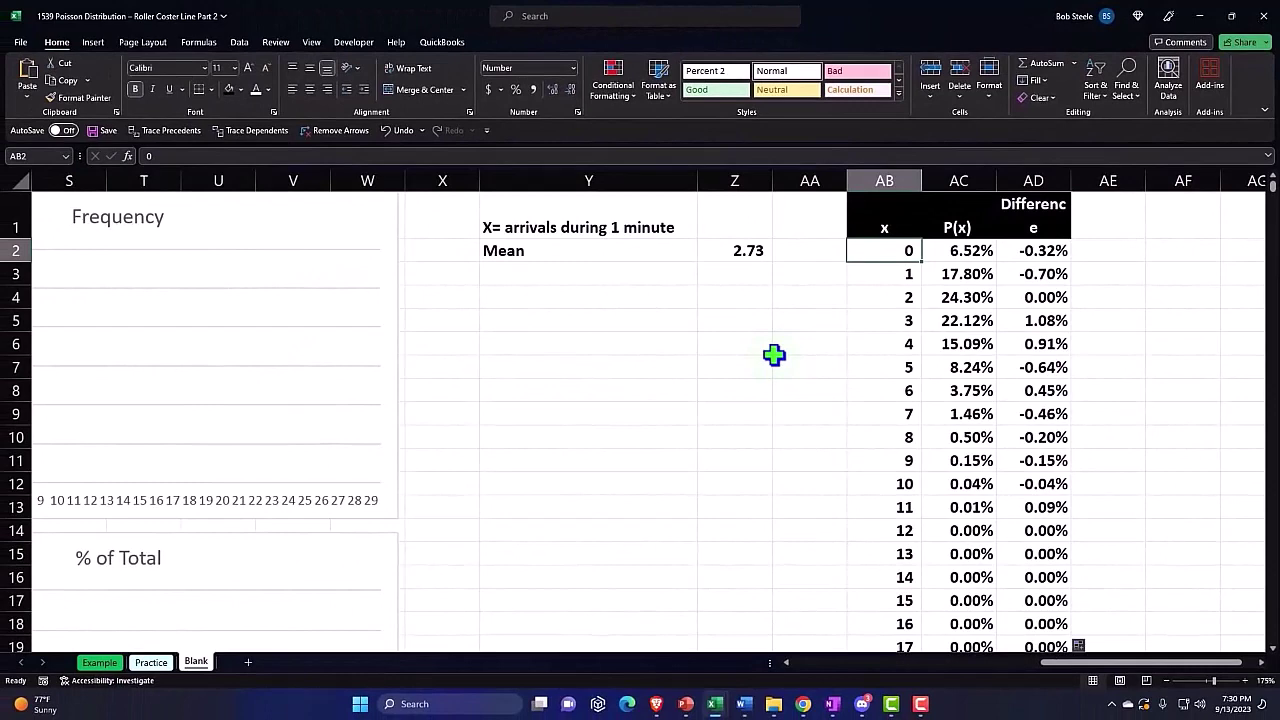
{"action": "key", "text": "Right"}
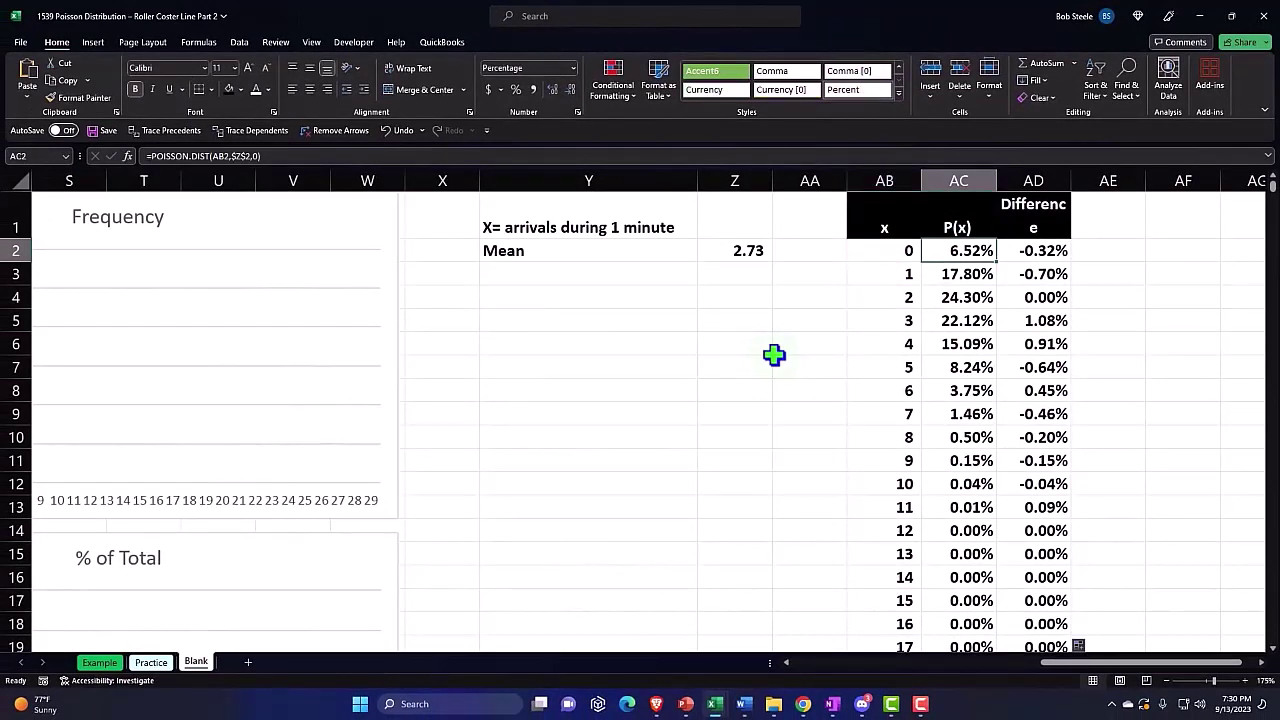
{"action": "key", "text": "Right"}
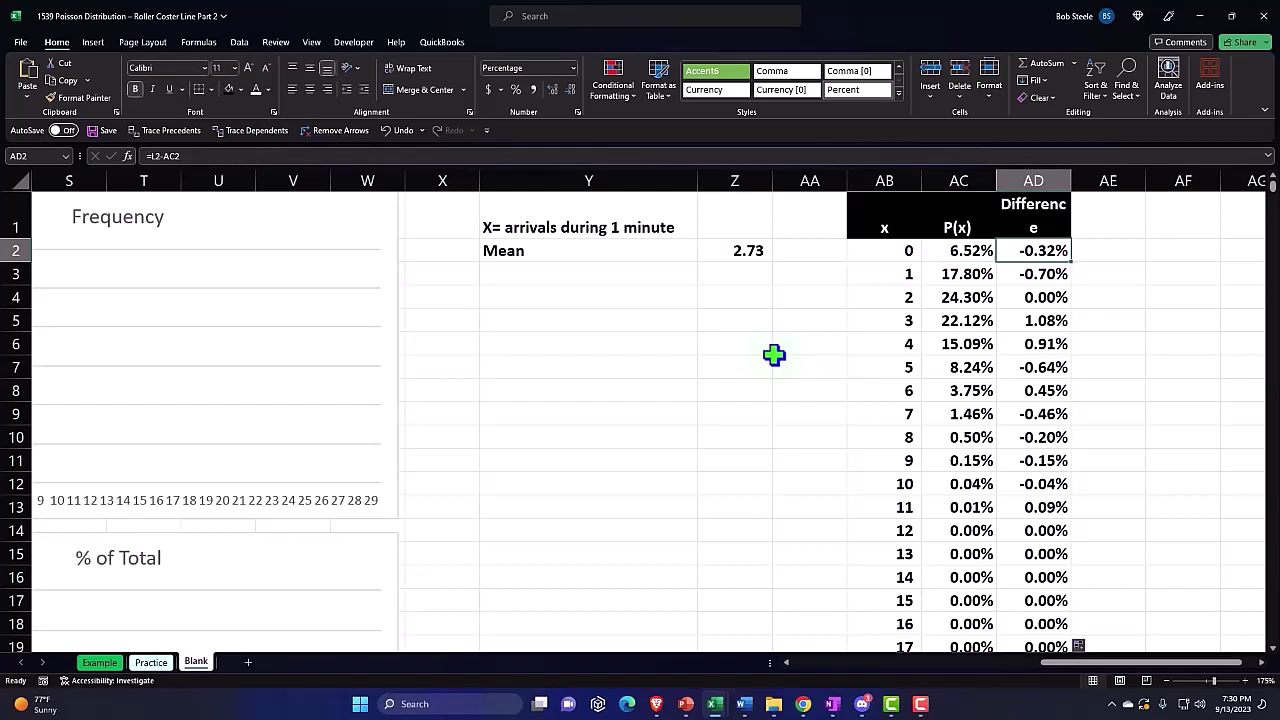
{"action": "key", "text": "Down"}
{"action": "key", "text": "Left"}
{"action": "key", "text": "Left"}
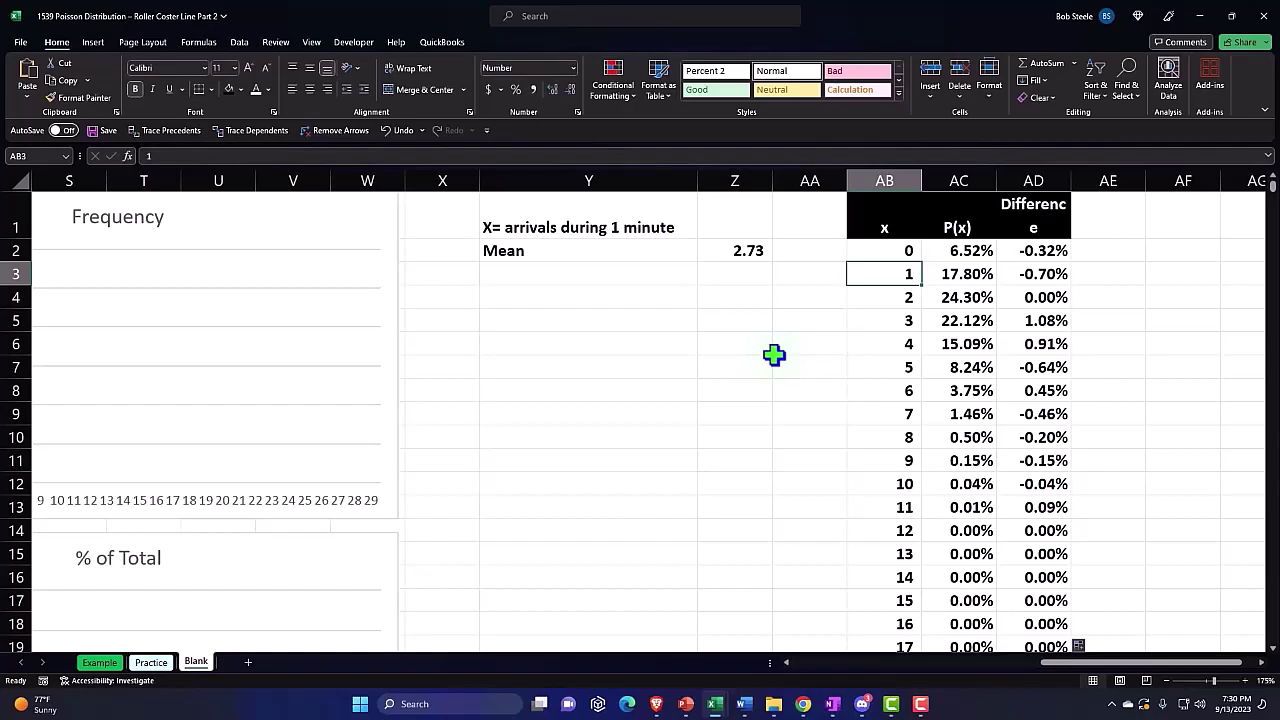
Select the P(x) values for x = 0 to 2 to check their status-bar sum.
{"action": "left_click_drag", "start_coordinate": [945, 250], "coordinate": [951, 271]}
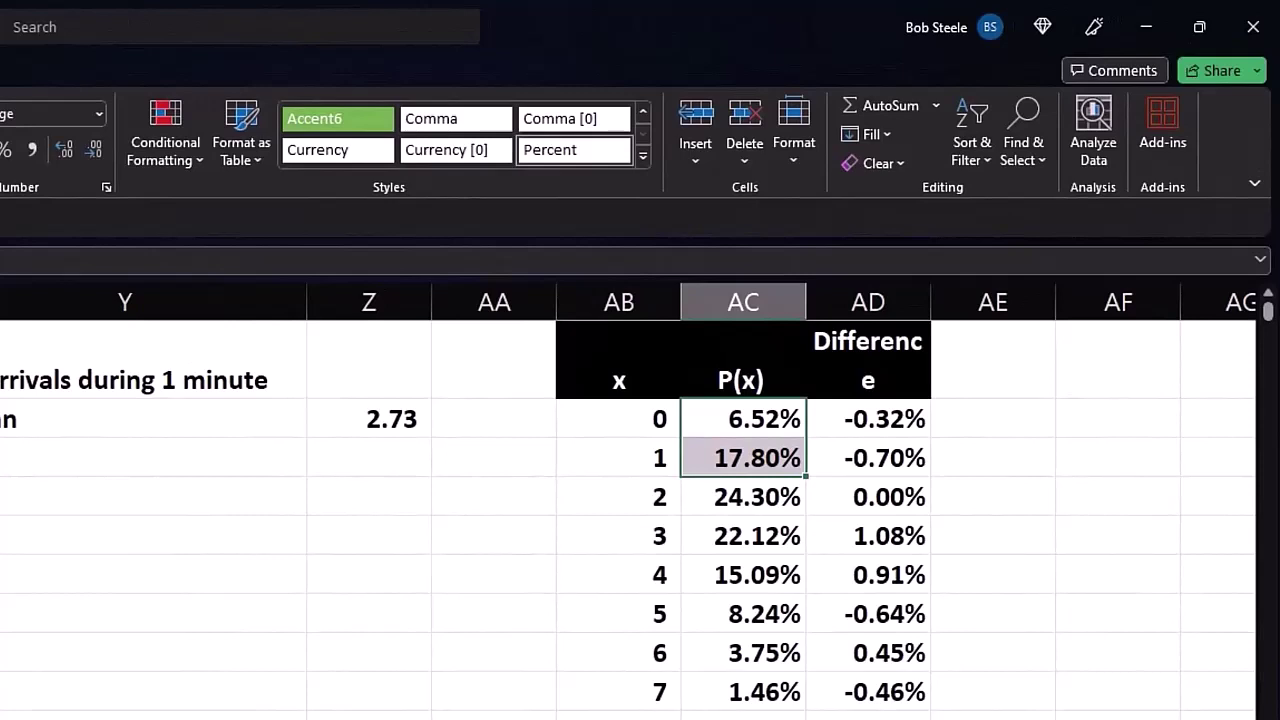
{"action": "left_click", "coordinate": [662, 455]}
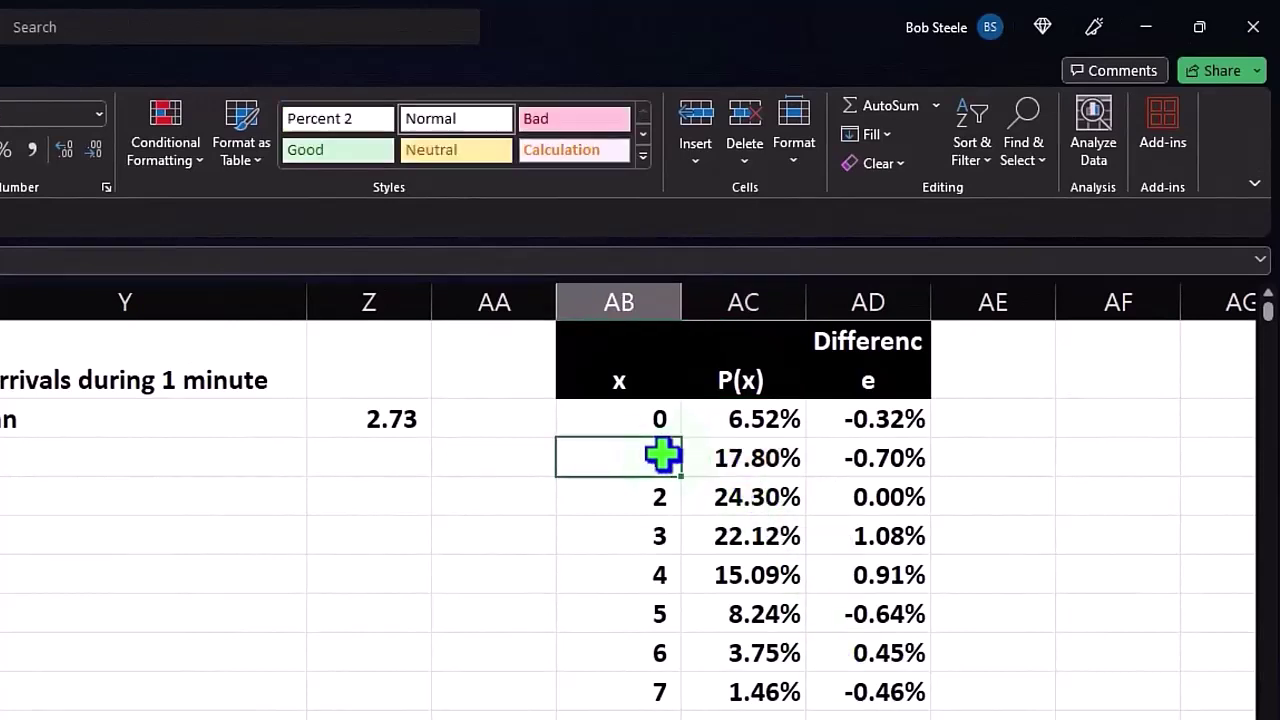
{"action": "key", "text": "Right"}
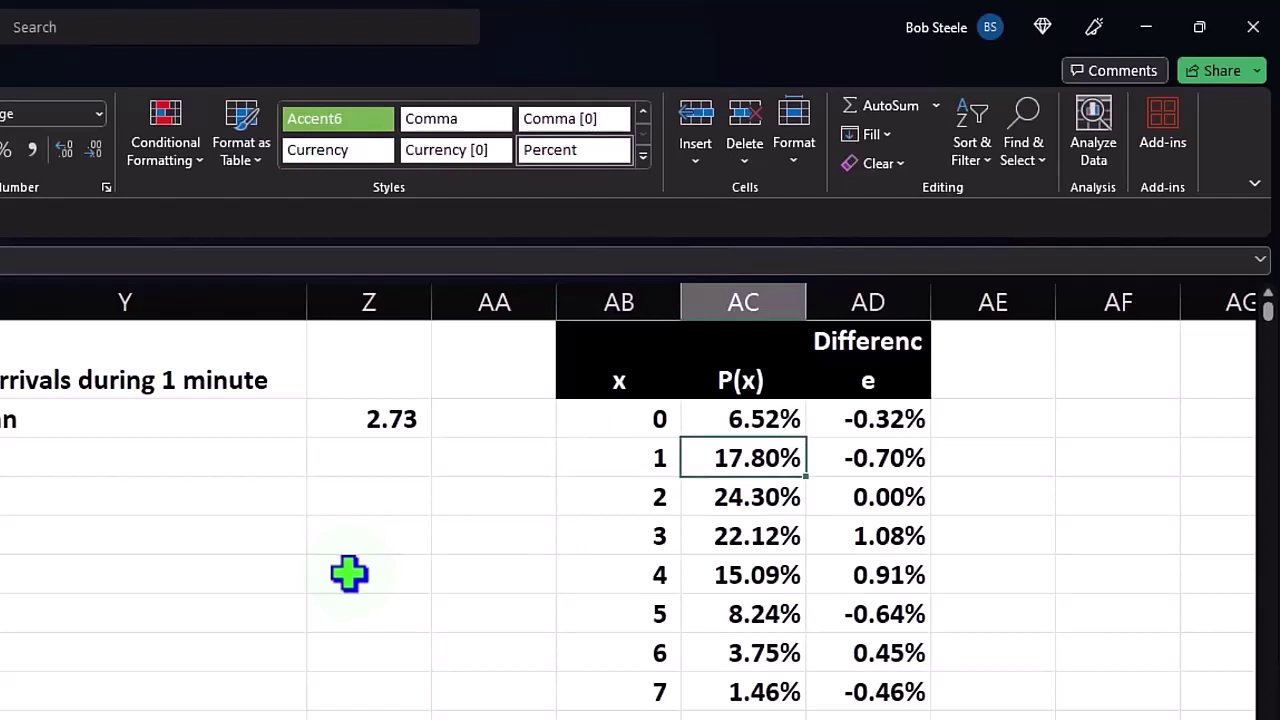
{"action": "key", "text": "Down"}
{"action": "key", "text": "Left"}
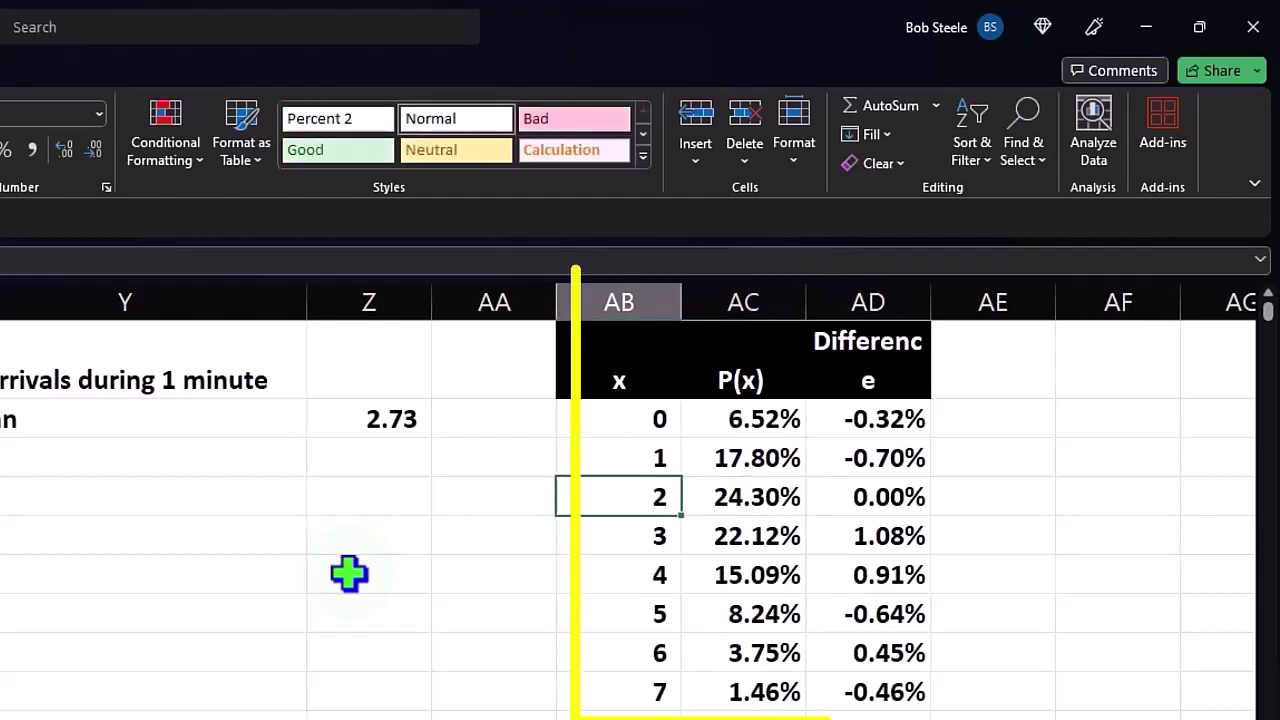
{"action": "key", "text": "Right"}
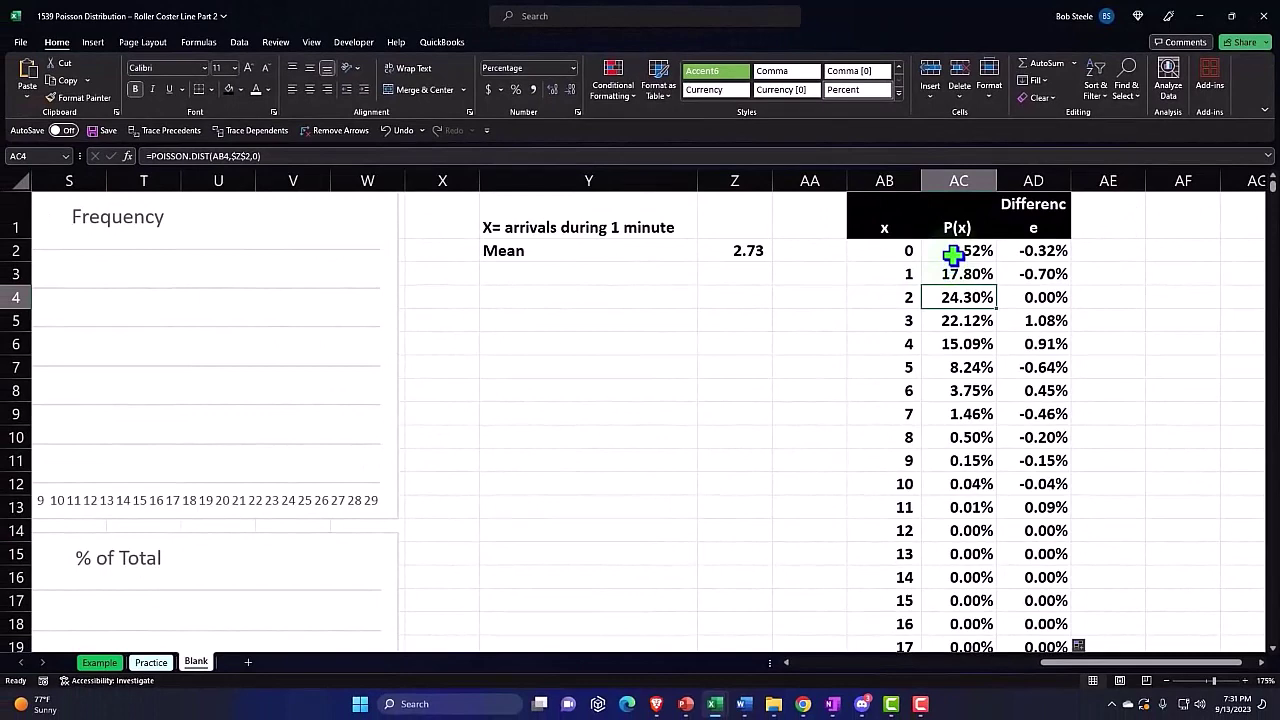
{"action": "left_click_drag", "start_coordinate": [867, 314], "coordinate": [868, 346]}
{"action": "left_click_drag", "start_coordinate": [952, 278], "coordinate": [952, 290]}
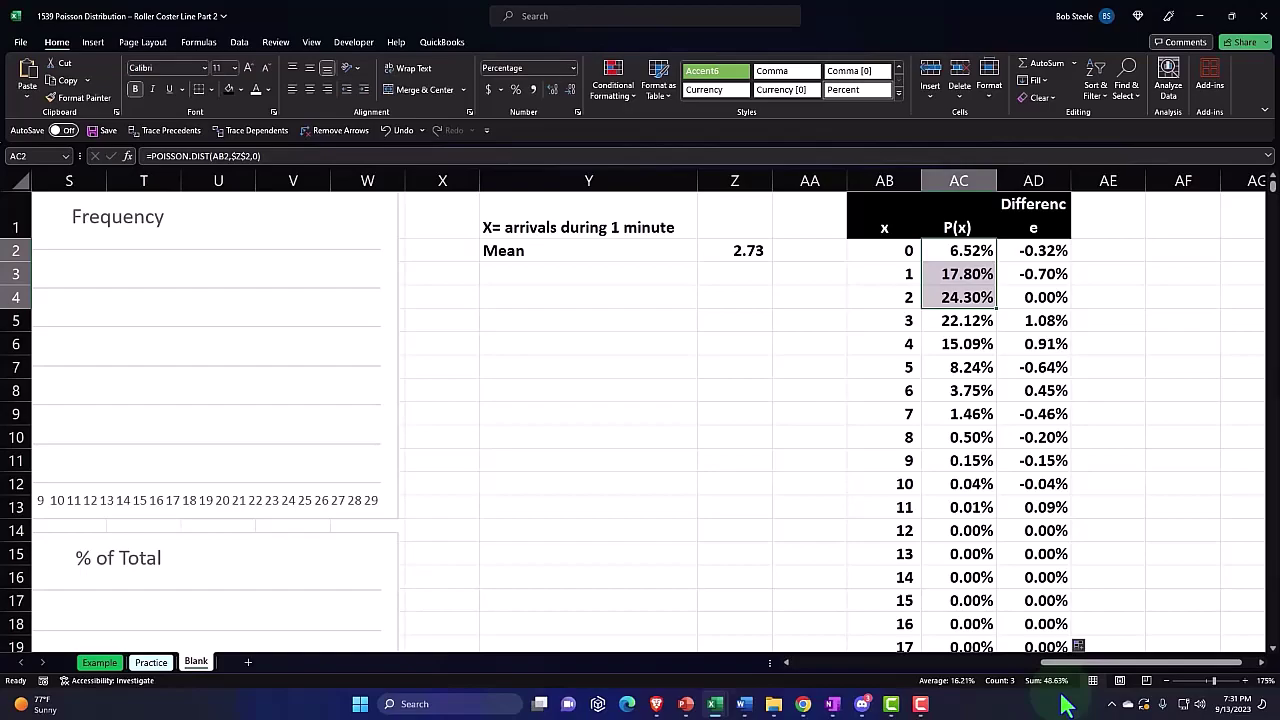
Select the P(x) column AC1:AC31 and bring up the Insert column chart types.
{"action": "left_click", "coordinate": [692, 280]}
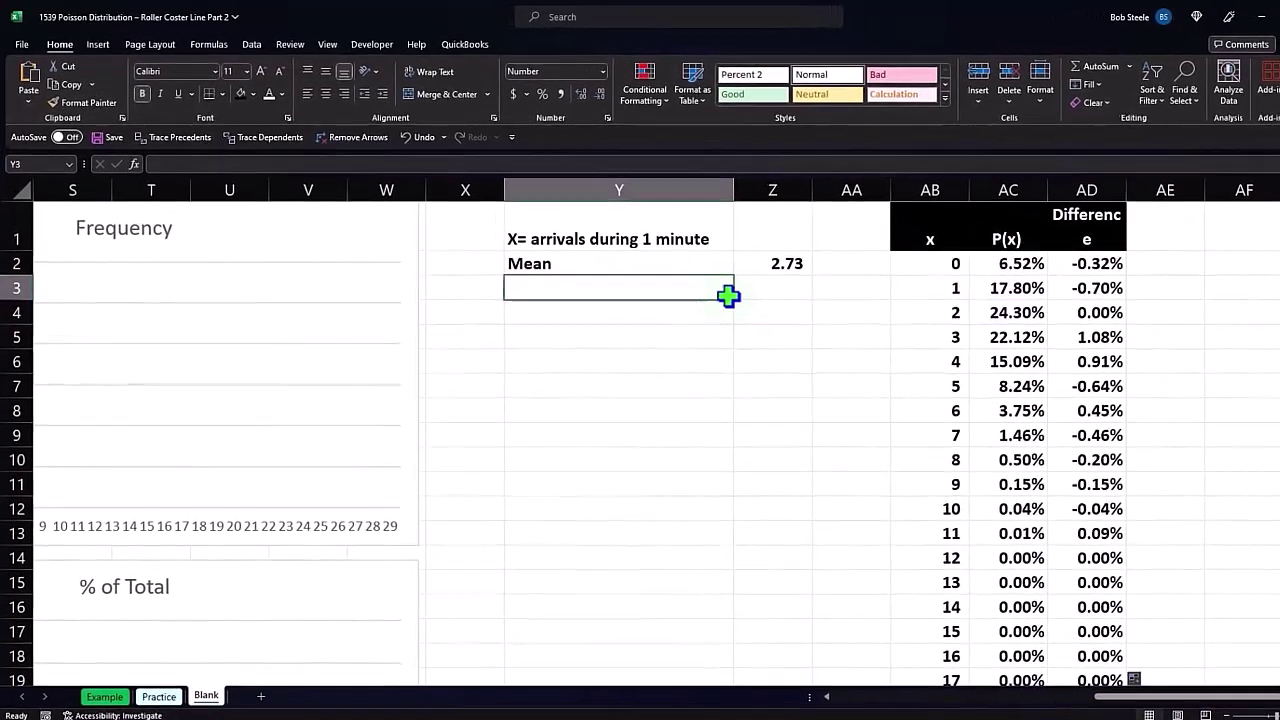
{"action": "key", "text": "Right"}
{"action": "key", "text": "Right"}
{"action": "key", "text": "Right"}
{"action": "key", "text": "Right"}
{"action": "key", "text": "Right"}
{"action": "key", "text": "Right"}
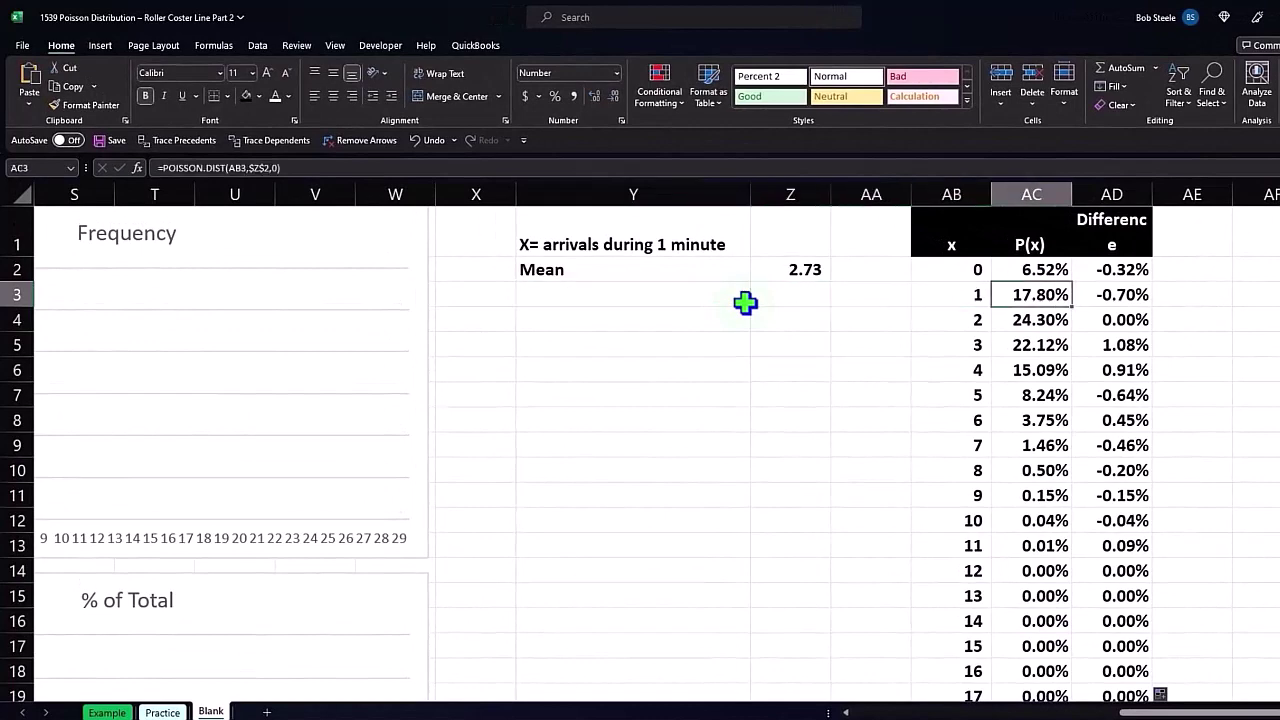
{"action": "key", "text": "Right"}
{"action": "key", "text": "Right"}
{"action": "key", "text": "Right"}
{"action": "key", "text": "Right"}
{"action": "key", "text": "Right"}
{"action": "key", "text": "Right"}
{"action": "key", "text": "Right"}
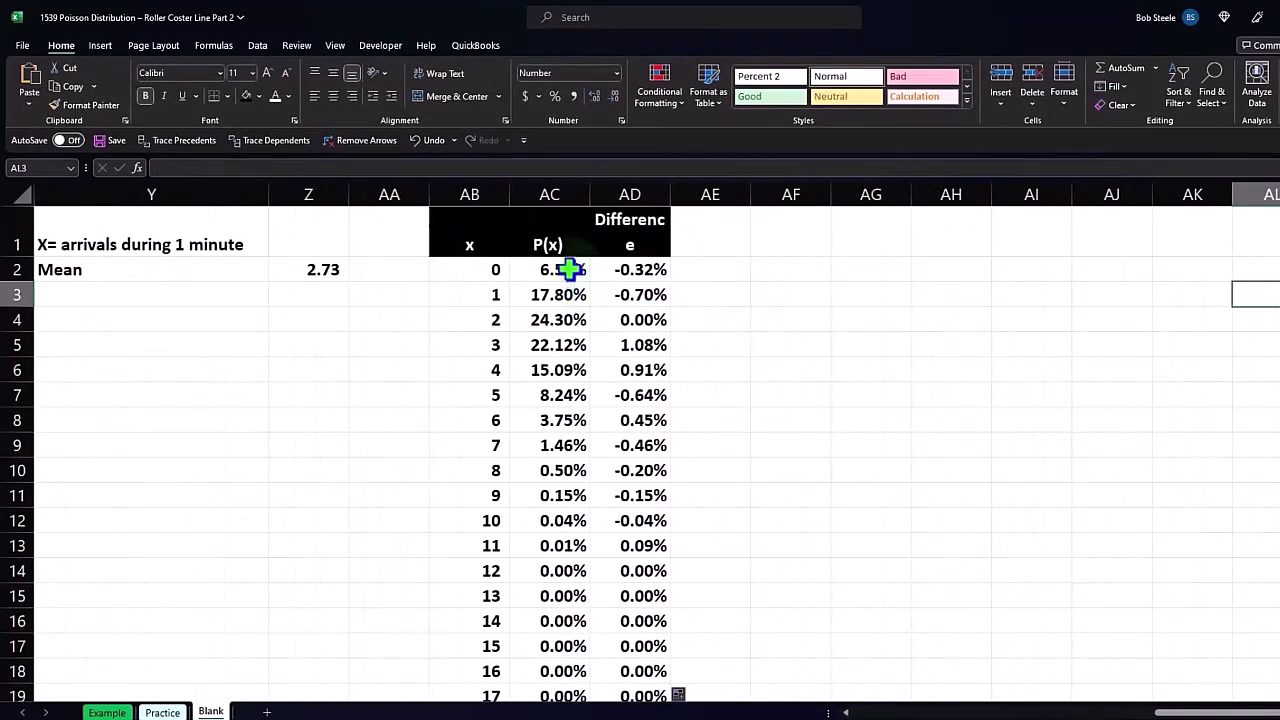
{"action": "left_click_drag", "start_coordinate": [555, 241], "coordinate": [518, 596]}
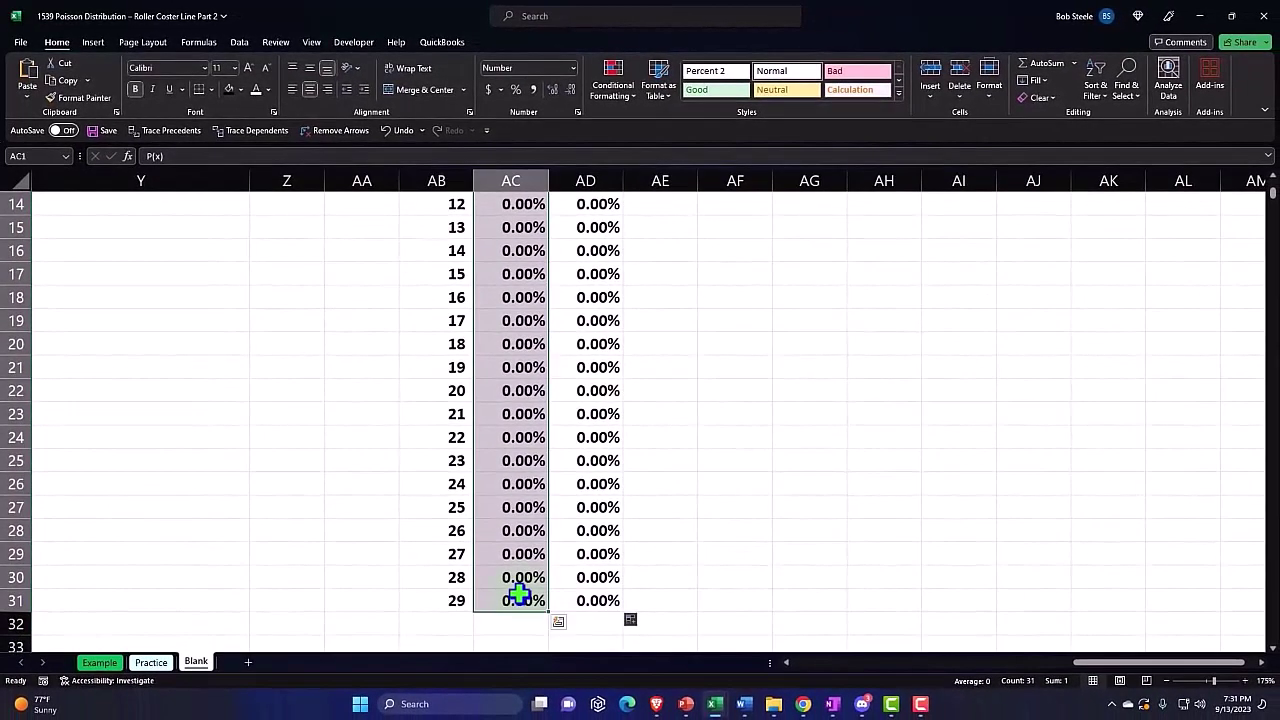
{"action": "left_click", "coordinate": [93, 42]}
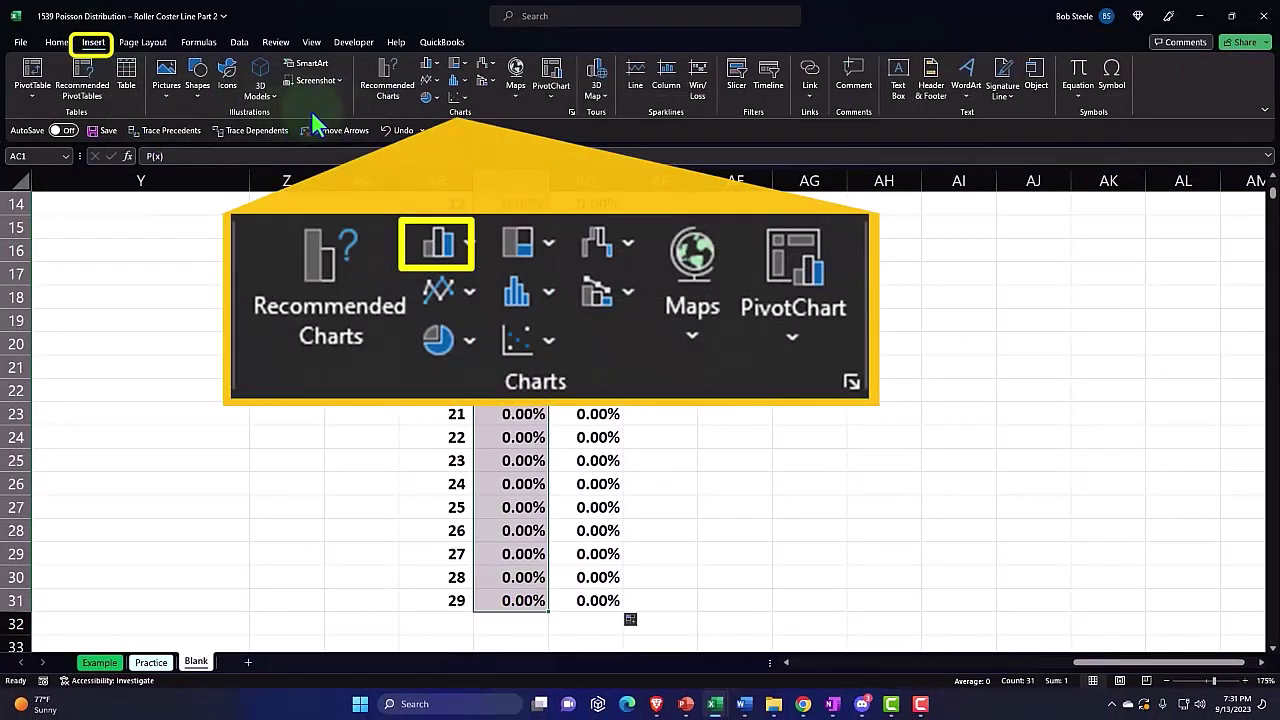
{"action": "left_click", "coordinate": [430, 64]}
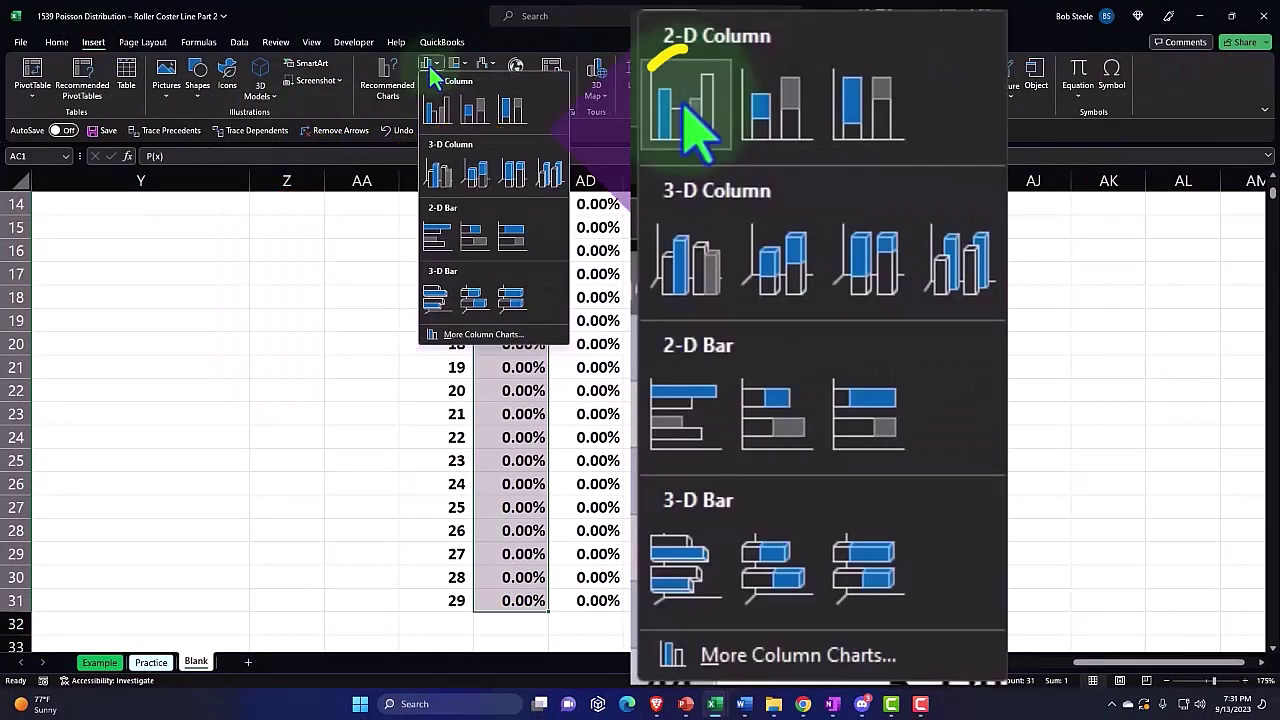
Insert a clustered column chart of P(x) and position it beside the table.
{"action": "left_click", "coordinate": [434, 95]}
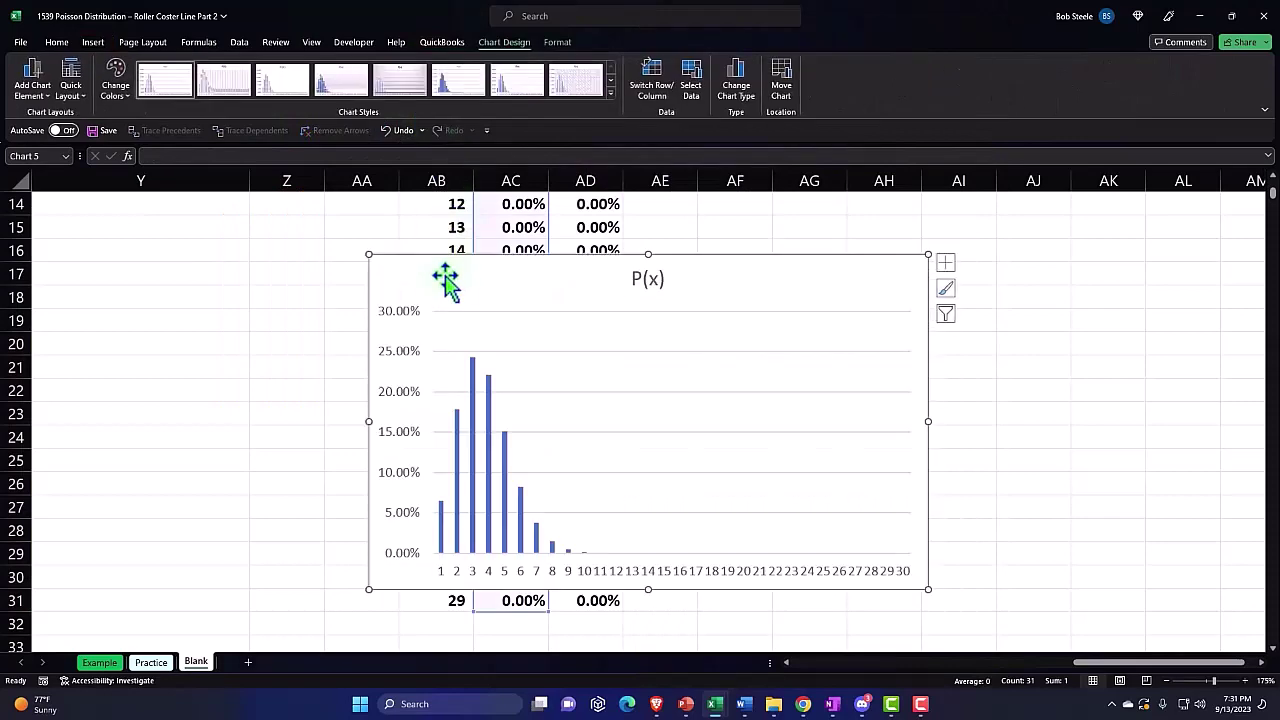
{"action": "left_click_drag", "start_coordinate": [443, 277], "coordinate": [771, 286]}
{"action": "scroll", "coordinate": [751, 346], "scroll_direction": "up", "scroll_amount": 2}
{"action": "left_click_drag", "start_coordinate": [788, 437], "coordinate": [767, 231]}
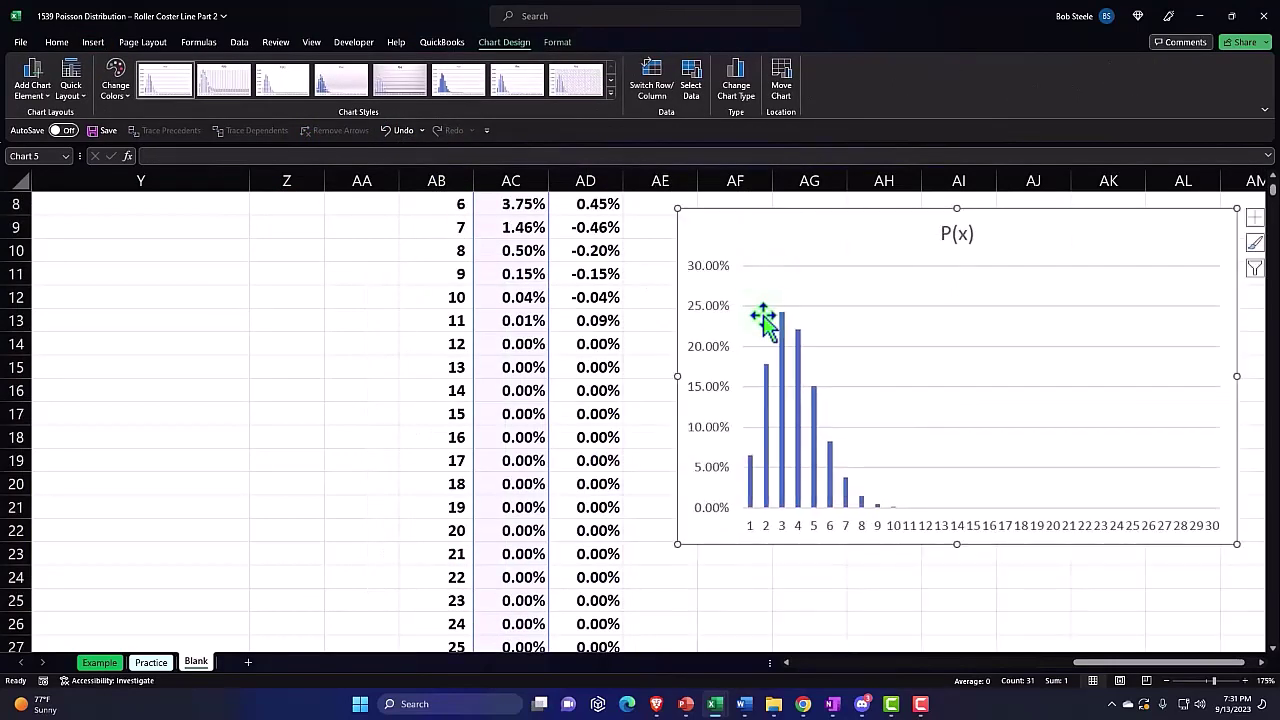
{"action": "scroll", "coordinate": [775, 371], "scroll_direction": "up", "scroll_amount": 3}
{"action": "left_click_drag", "start_coordinate": [786, 423], "coordinate": [771, 234]}
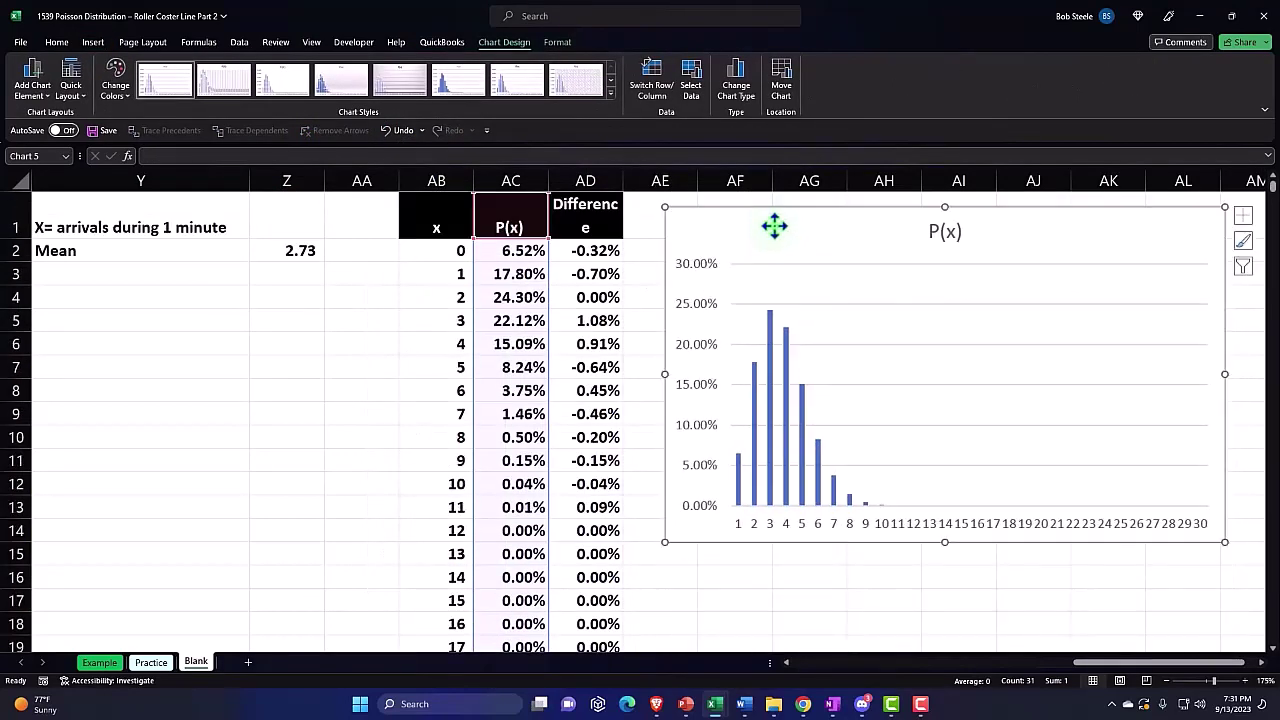
Set the chart's horizontal axis labels to the x values in AB2:AB31.
{"action": "left_click", "coordinate": [694, 88]}
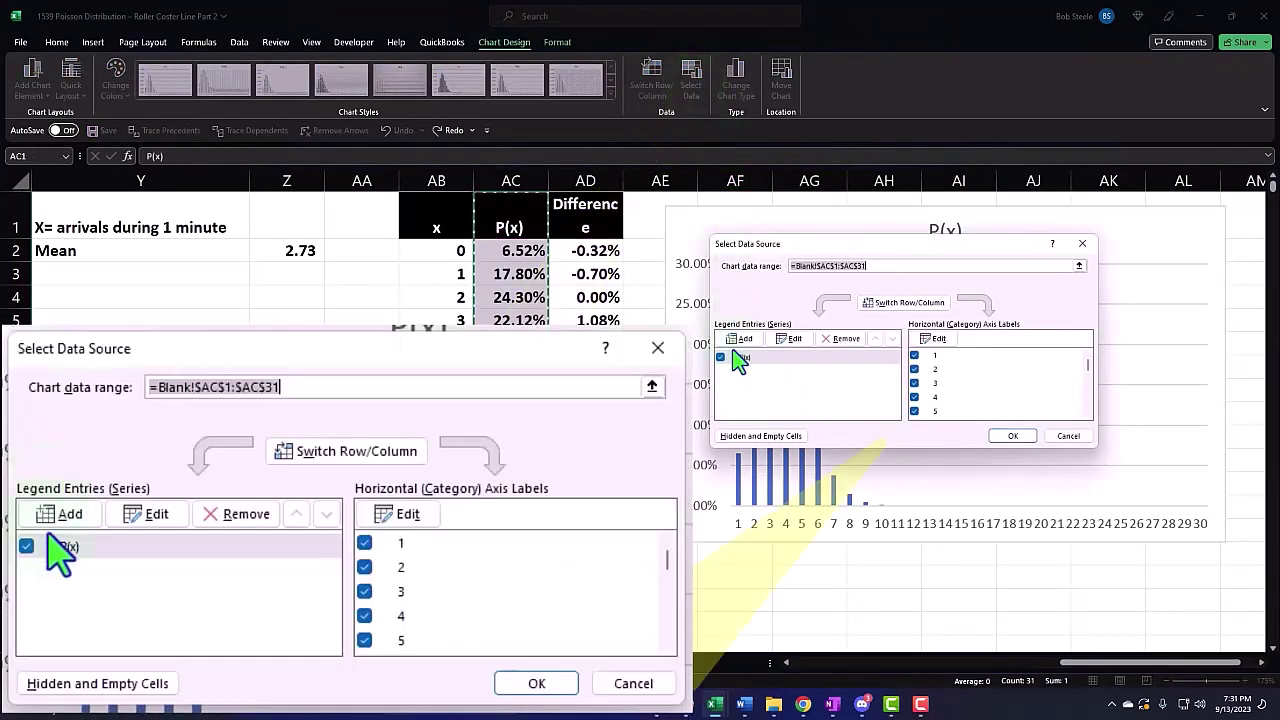
{"action": "left_click", "coordinate": [932, 339]}
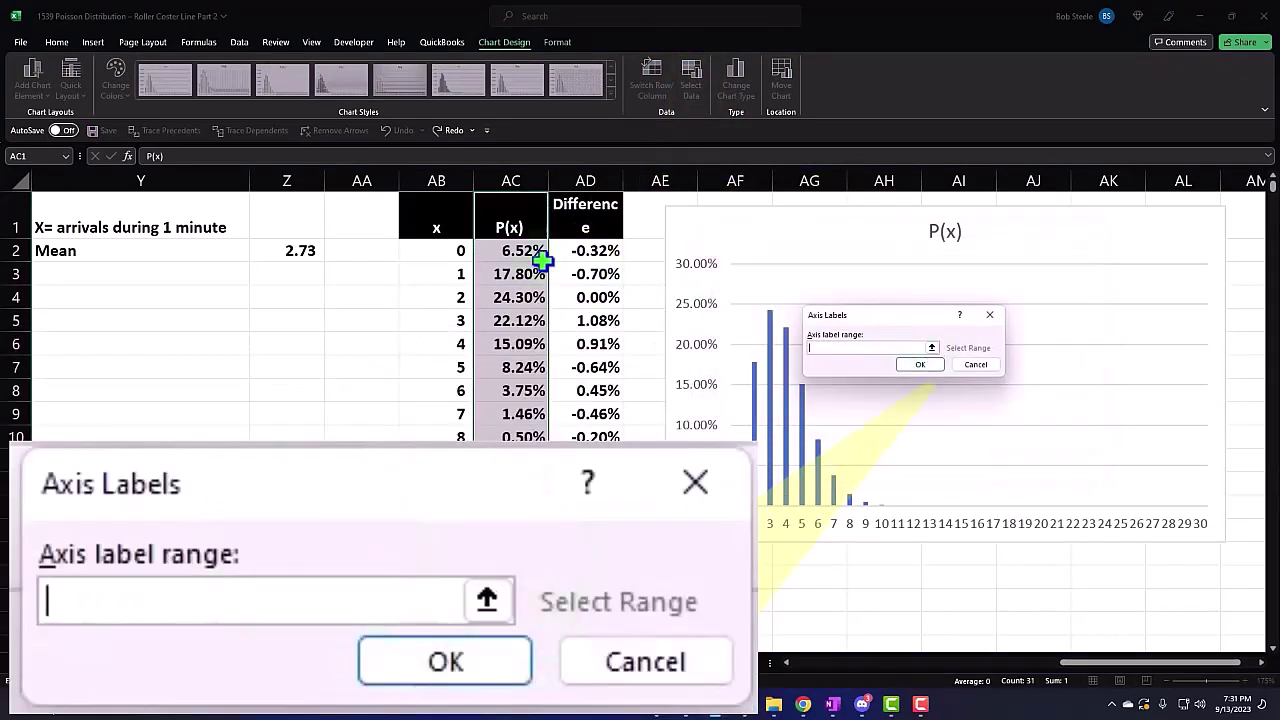
{"action": "left_click_drag", "start_coordinate": [436, 245], "coordinate": [440, 480]}
{"action": "left_click", "coordinate": [919, 365]}
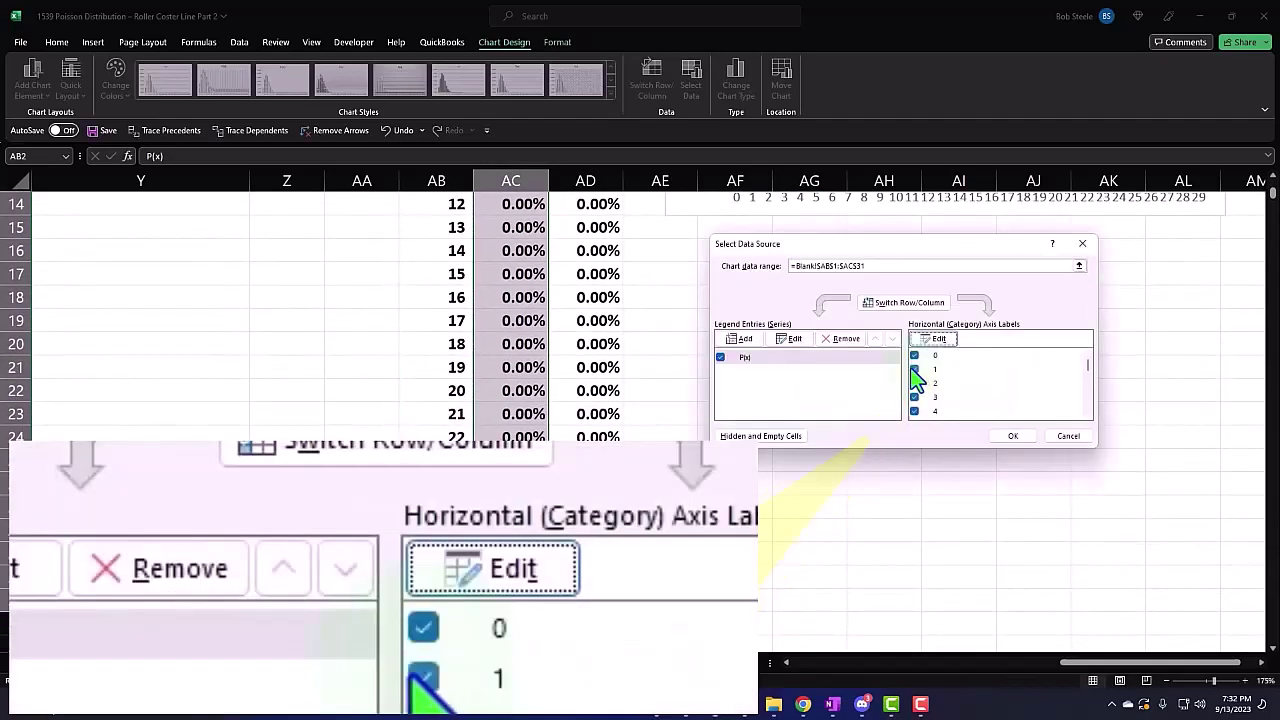
{"action": "left_click", "coordinate": [1000, 437]}
{"action": "scroll", "coordinate": [981, 470], "scroll_direction": "up", "scroll_amount": 5}
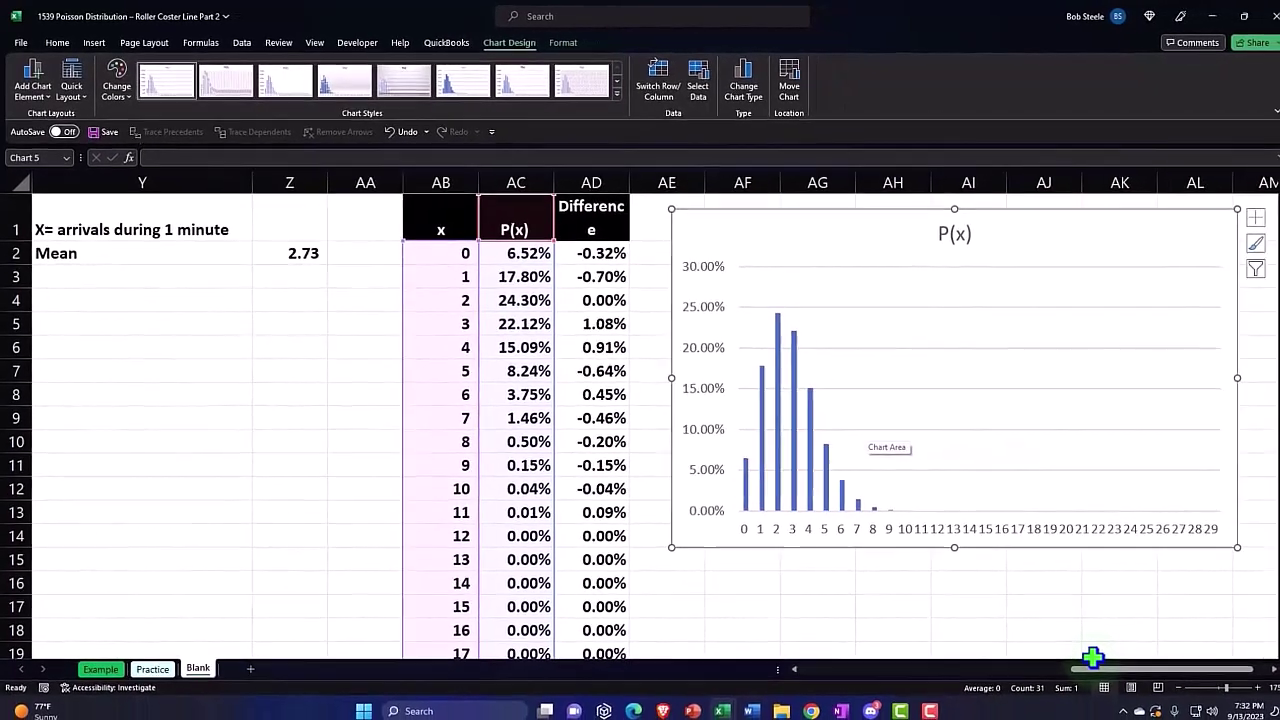
{"action": "left_click", "coordinate": [690, 81]}
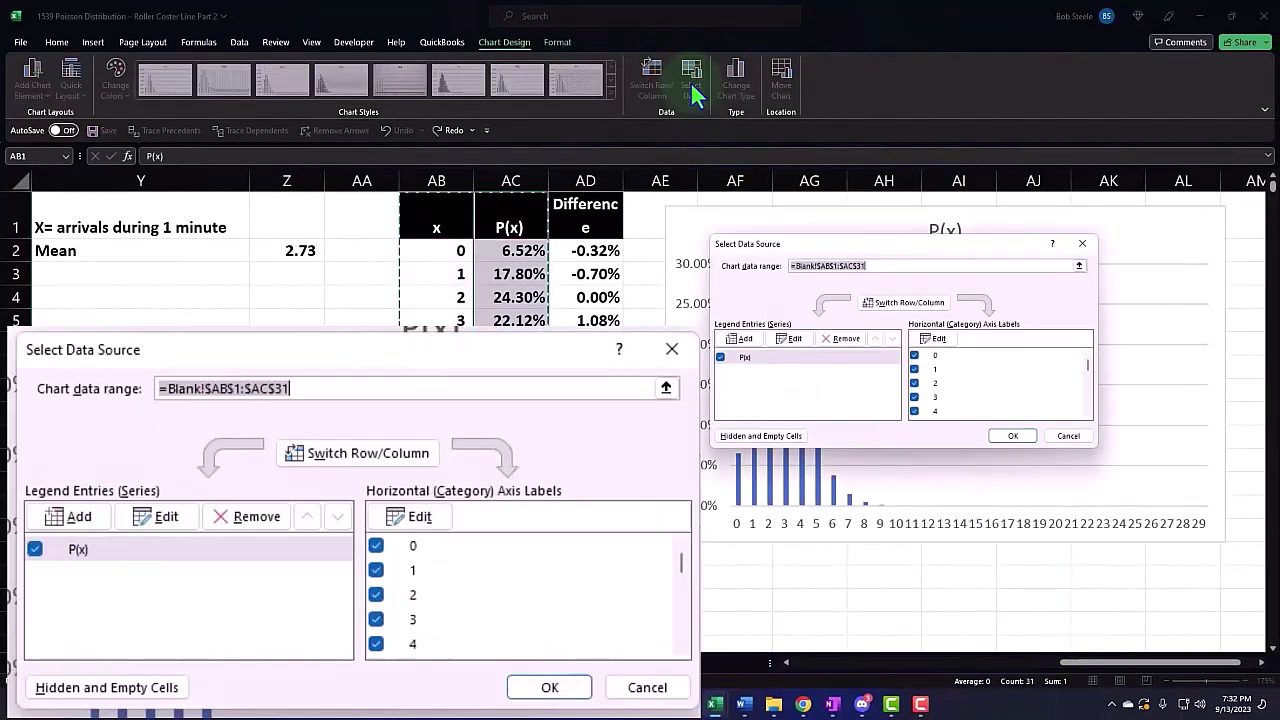
{"action": "left_click", "coordinate": [791, 338]}
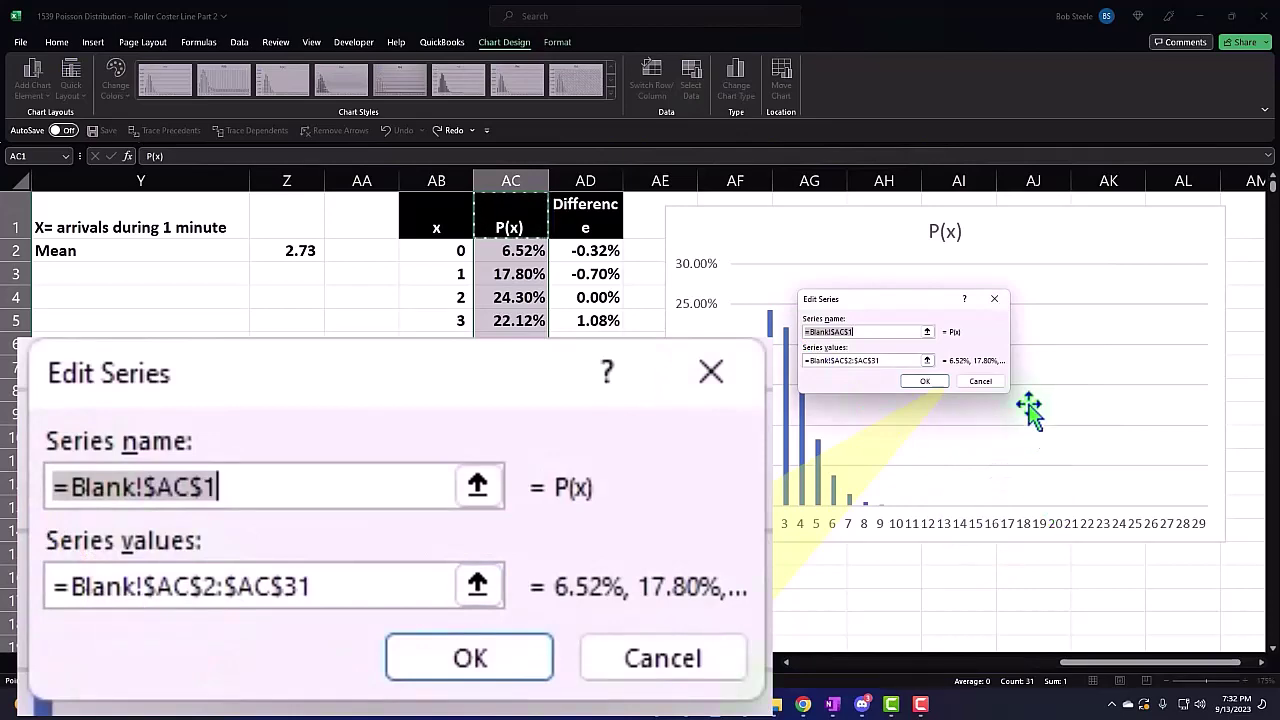
{"action": "left_click", "coordinate": [994, 298]}
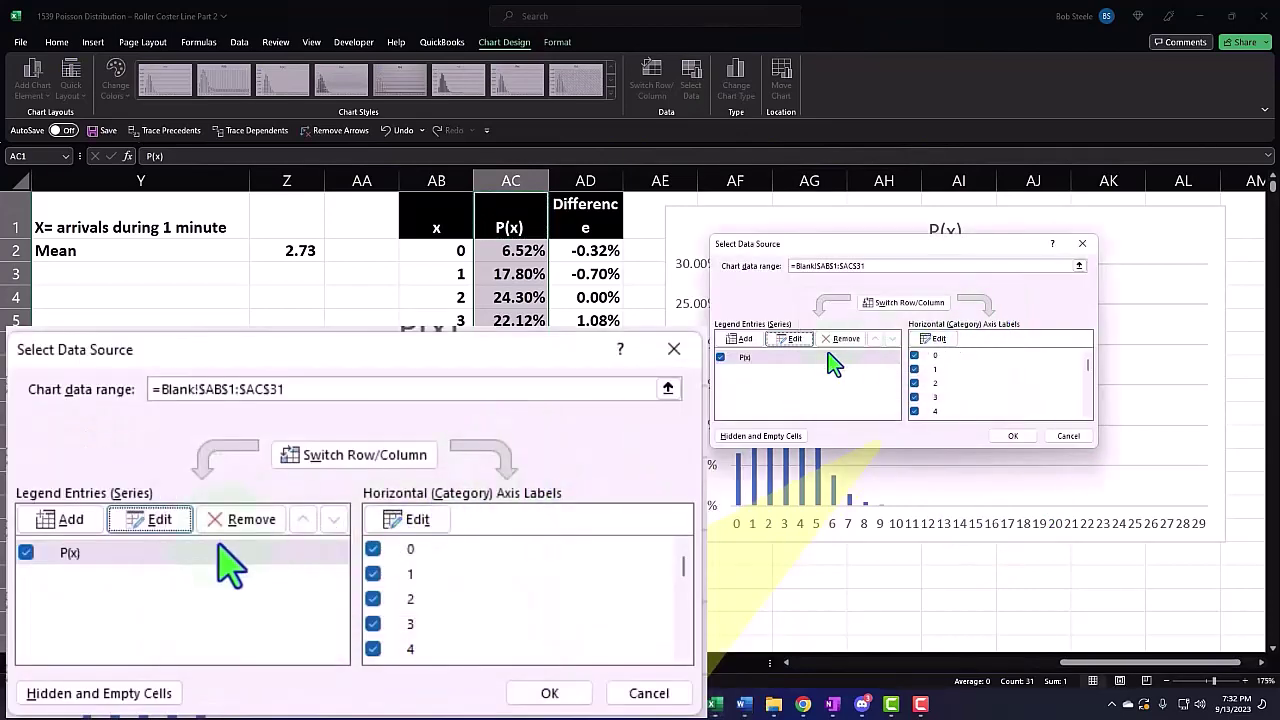
{"action": "left_click", "coordinate": [68, 519]}
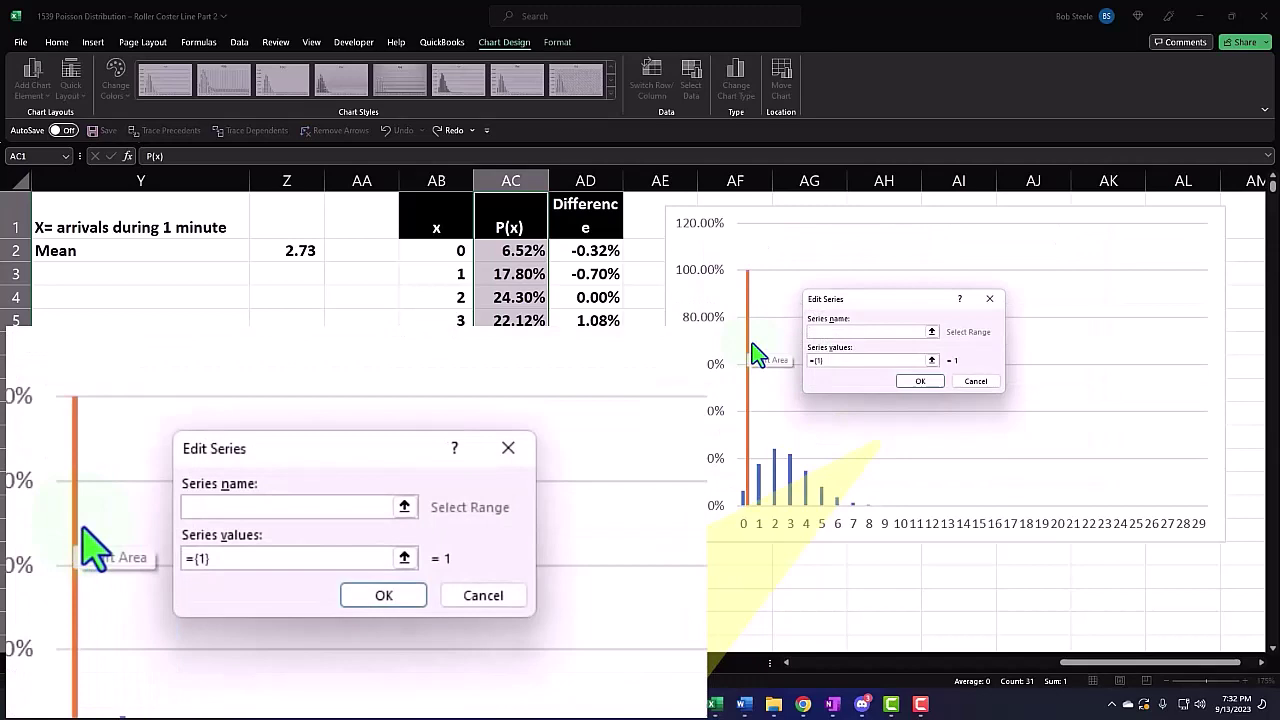
{"action": "left_click_drag", "start_coordinate": [1086, 672], "coordinate": [893, 680]}
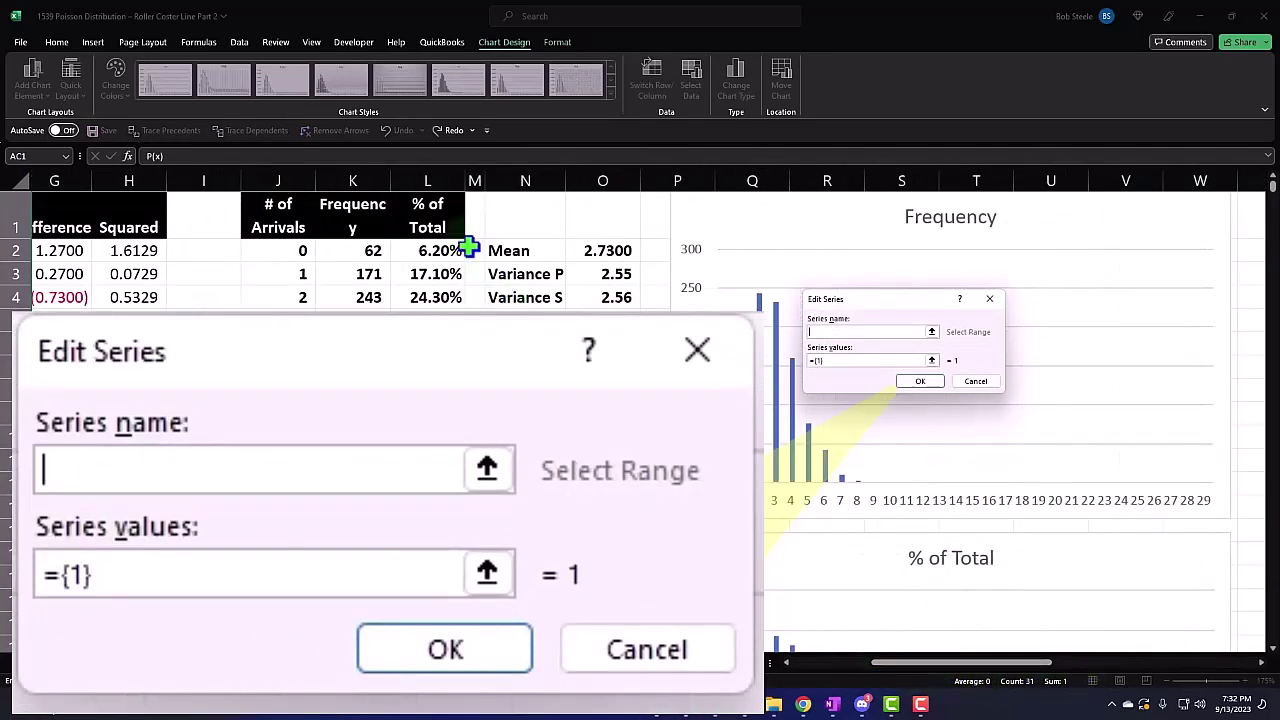
{"action": "left_click", "coordinate": [429, 209]}
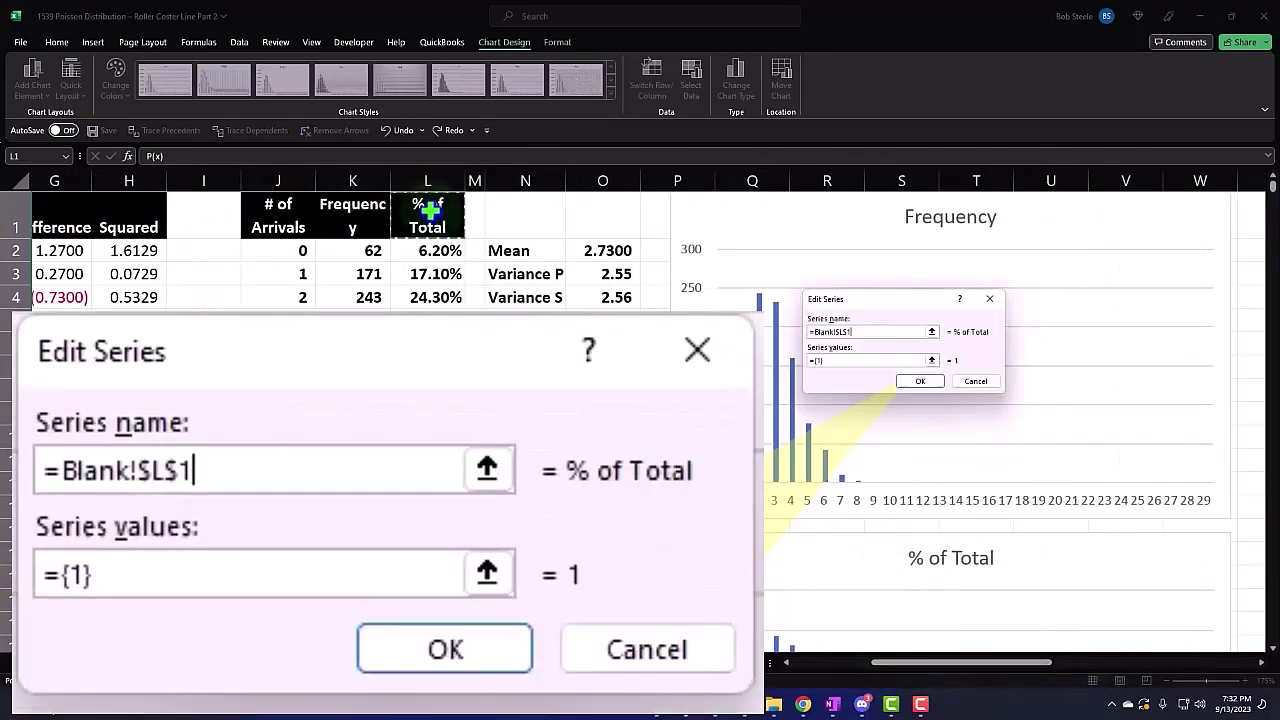
{"action": "left_click", "coordinate": [850, 361]}
{"action": "key", "text": "BackSpace"}
{"action": "key", "text": "BackSpace"}
{"action": "key", "text": "BackSpace"}
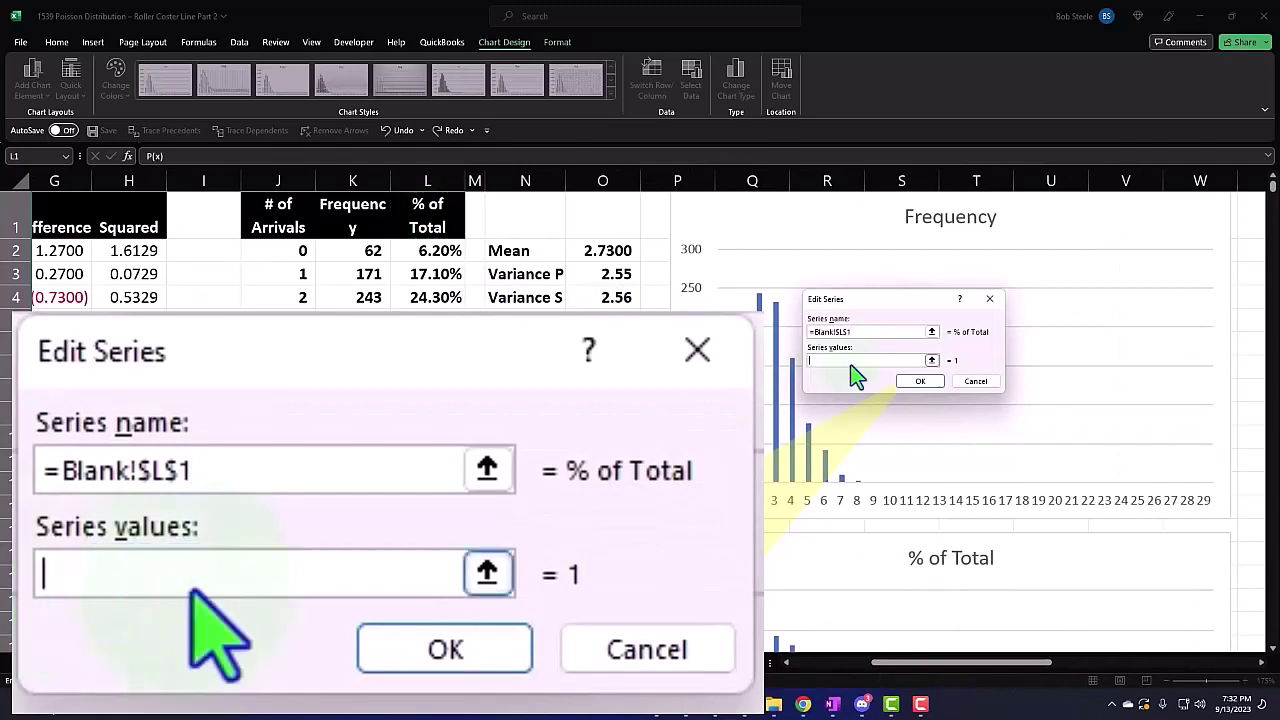
{"action": "left_click", "coordinate": [427, 250]}
{"action": "key", "text": "ctrl+shift+Down"}
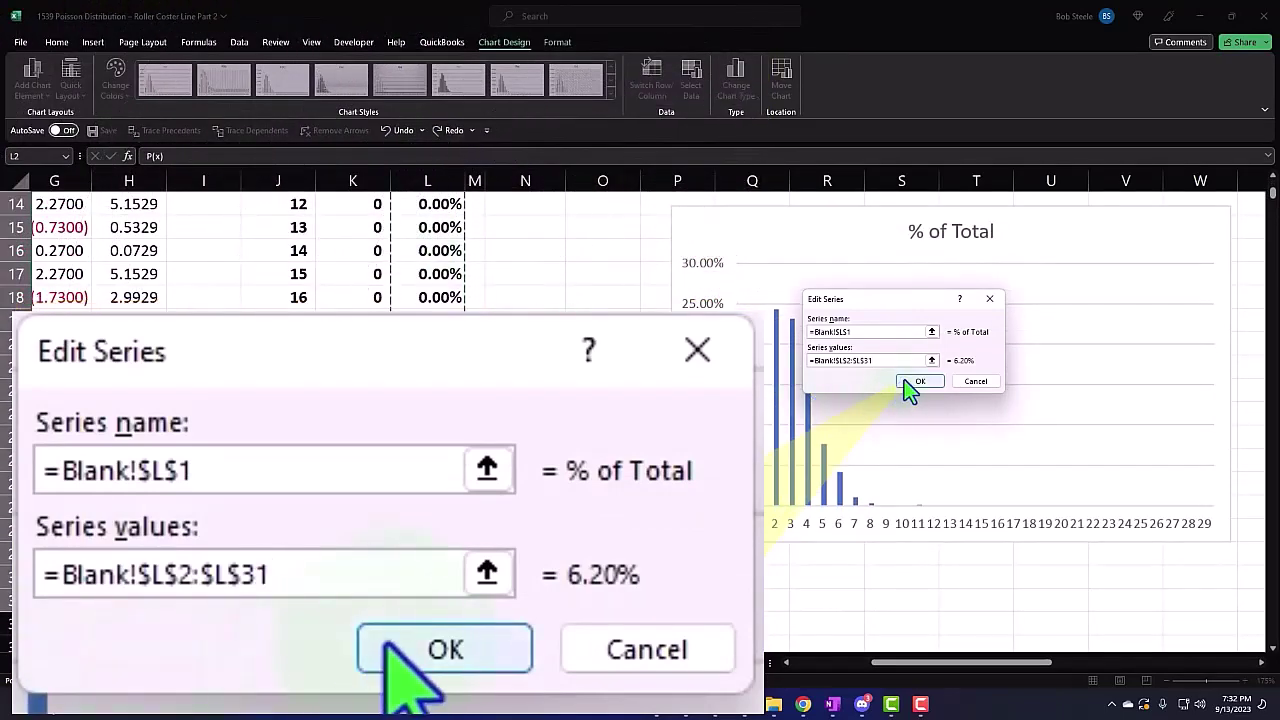
{"action": "left_click", "coordinate": [912, 385]}
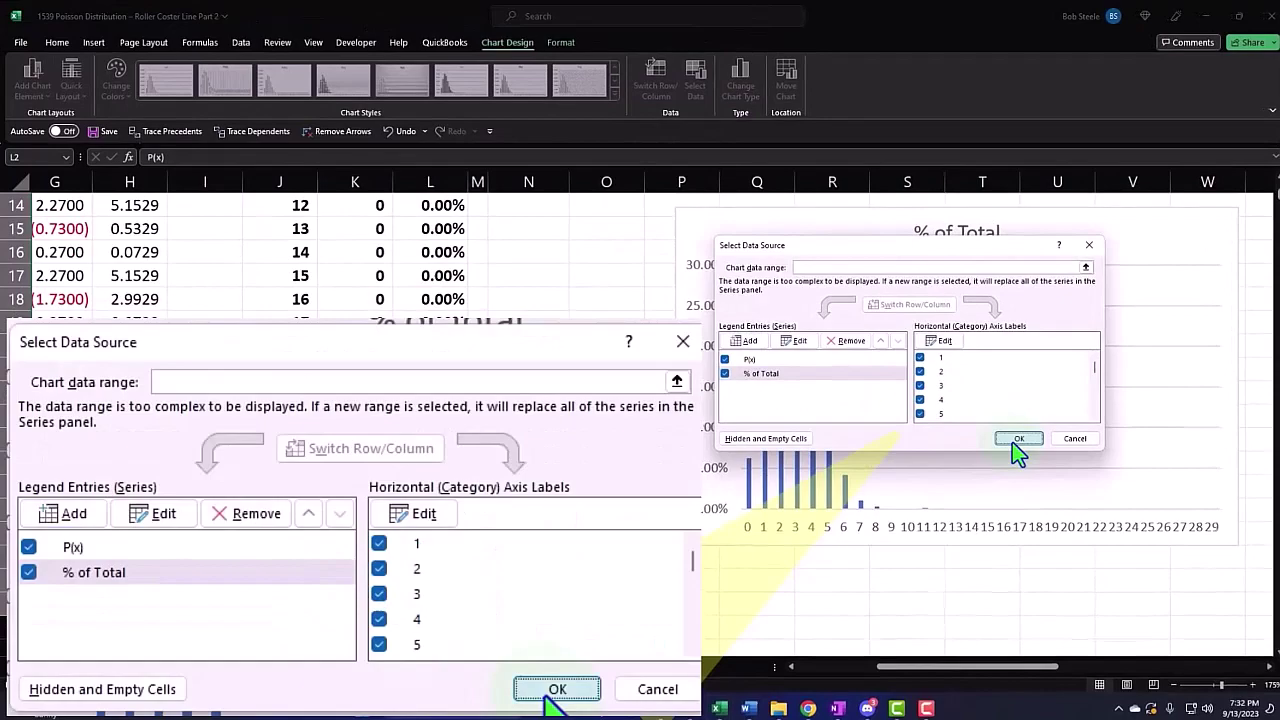
{"action": "left_click", "coordinate": [1016, 439]}
{"action": "left_click_drag", "start_coordinate": [1043, 666], "coordinate": [1200, 666]}
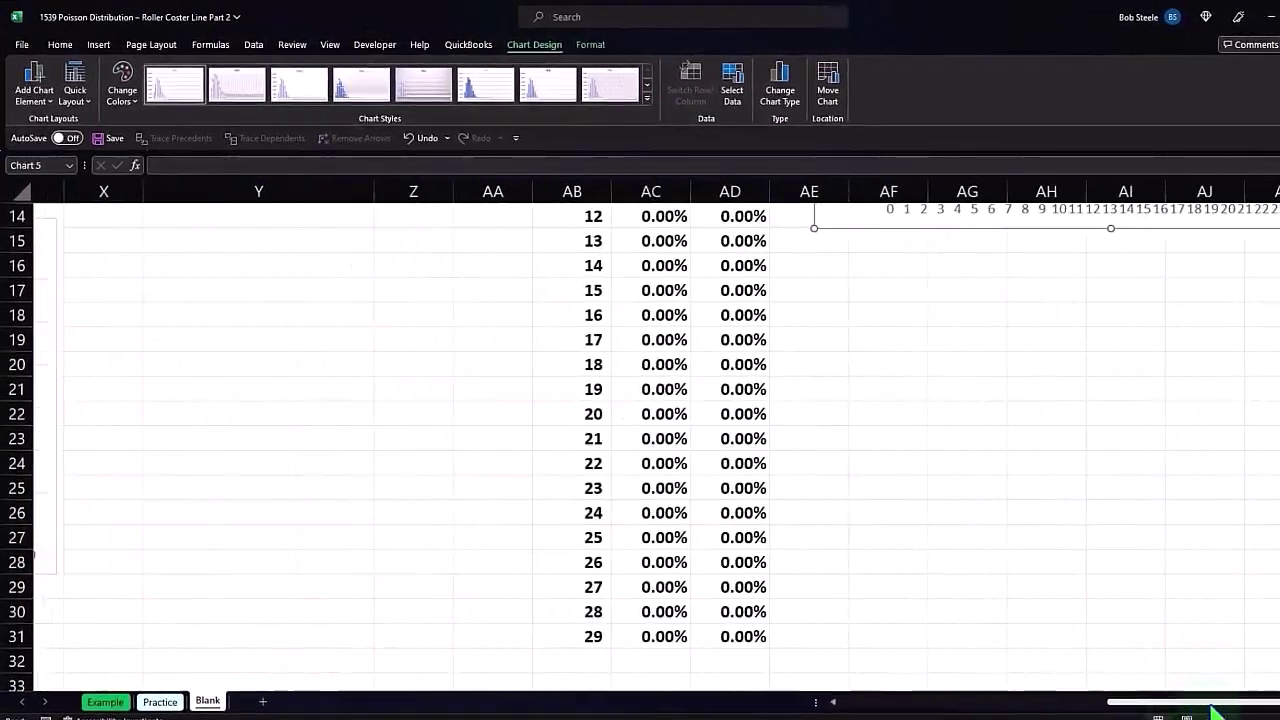
{"action": "left_click_drag", "start_coordinate": [1215, 712], "coordinate": [1228, 705]}
{"action": "scroll", "coordinate": [1200, 571], "scroll_direction": "up", "scroll_amount": 4}
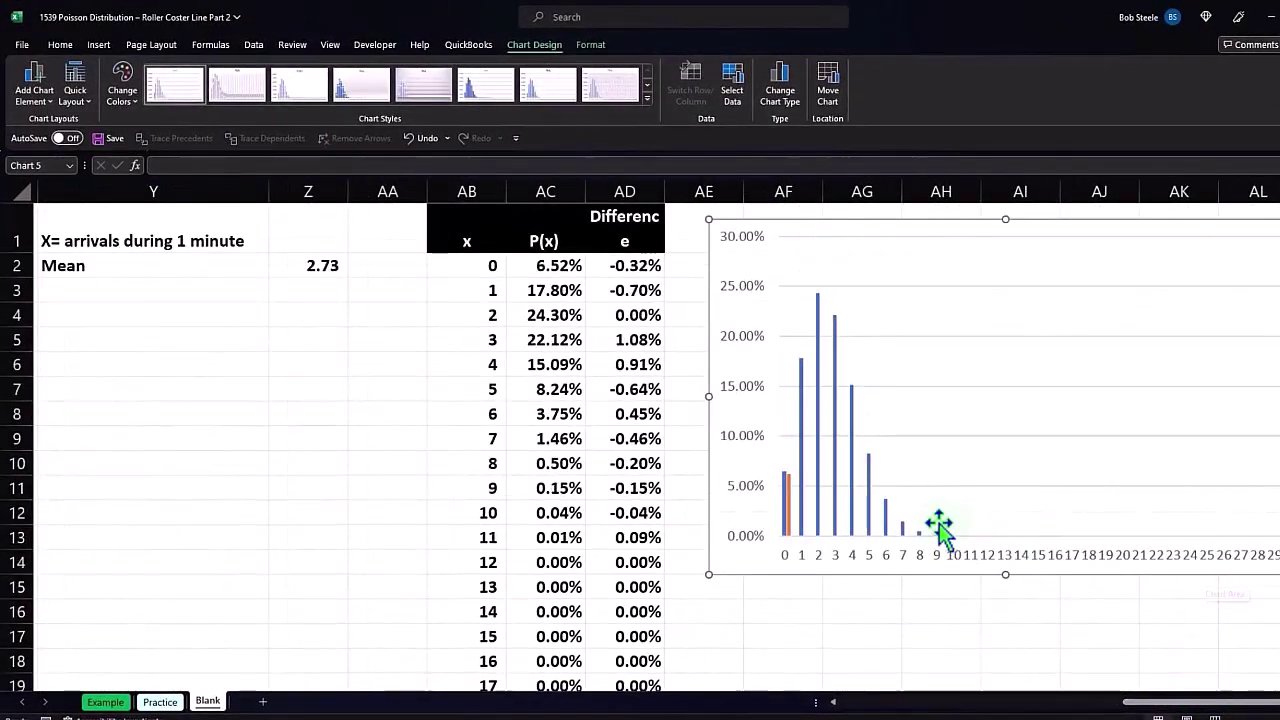
{"action": "left_click", "coordinate": [900, 525]}
{"action": "left_click", "coordinate": [789, 498]}
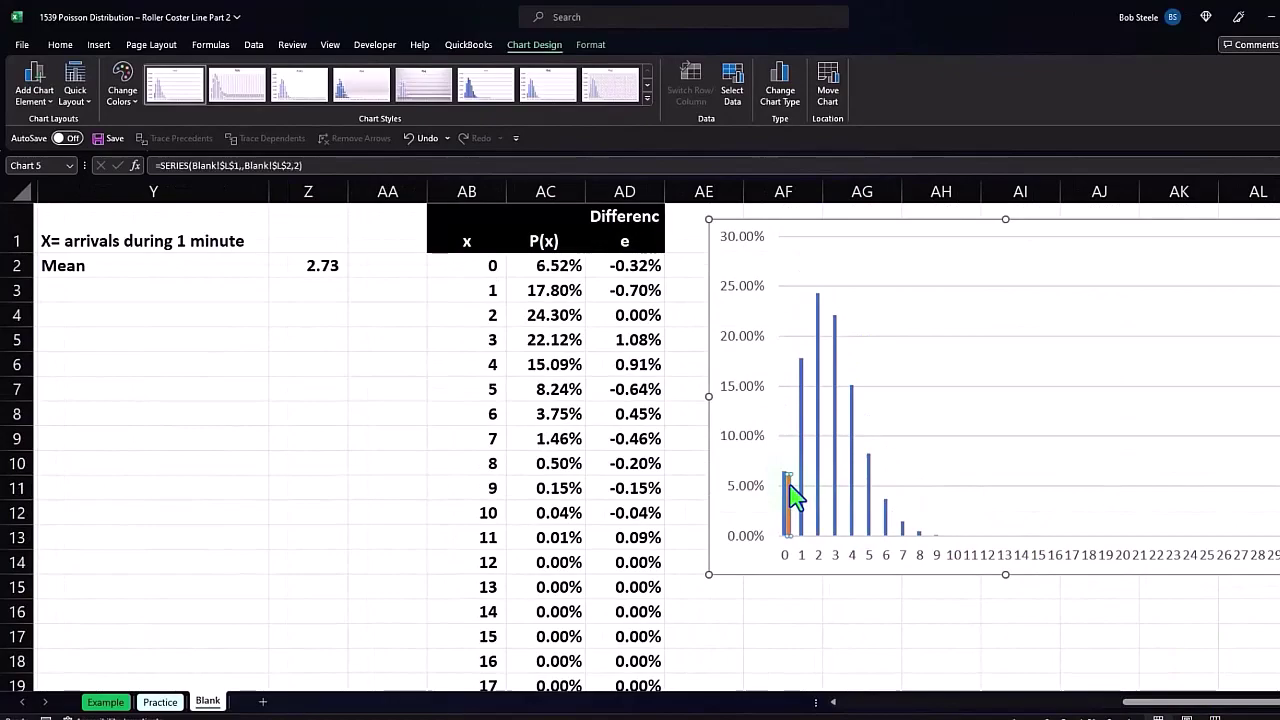
{"action": "key", "text": "Delete"}
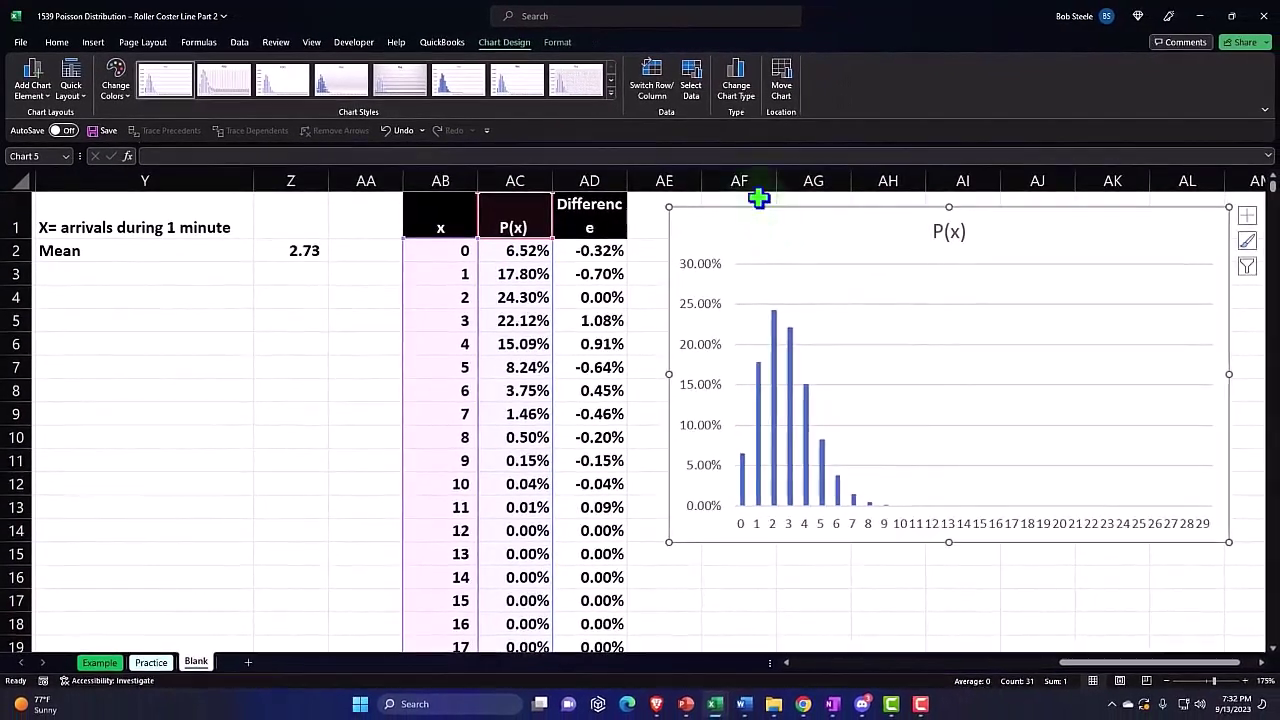
Add a new chart series with values taken from L2 down column L.
{"action": "left_click", "coordinate": [691, 88]}
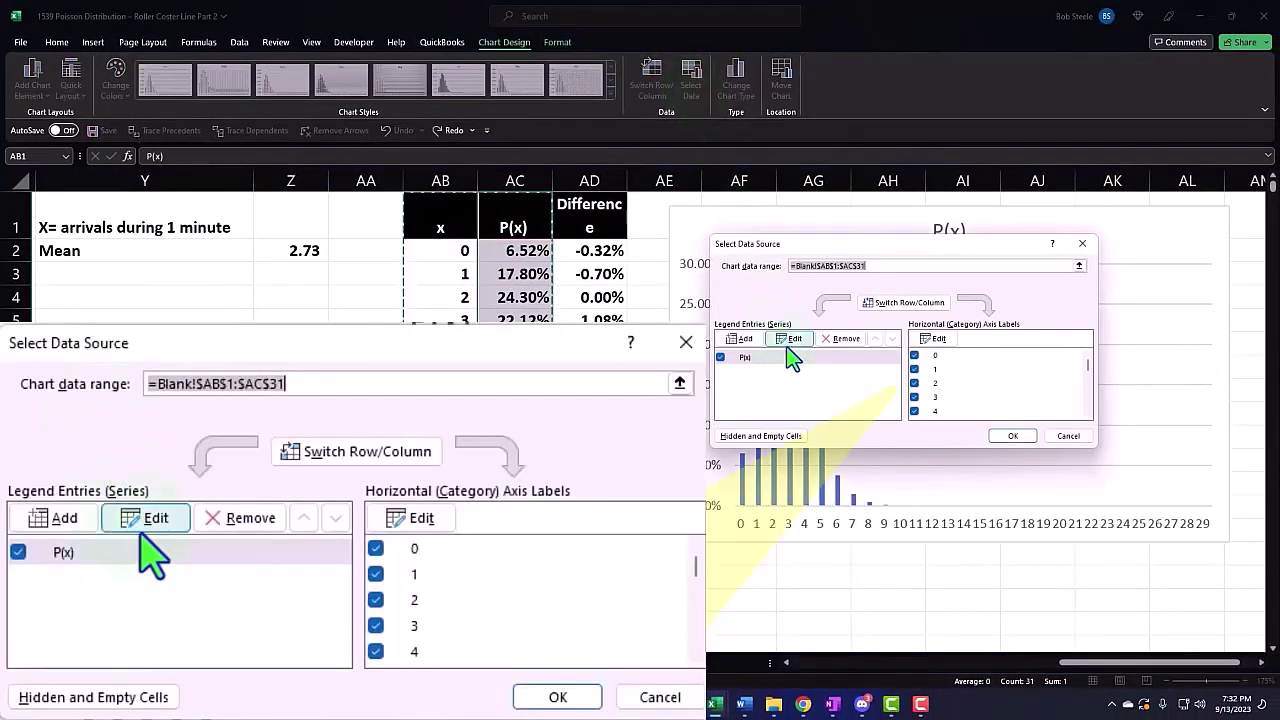
{"action": "left_click", "coordinate": [745, 339]}
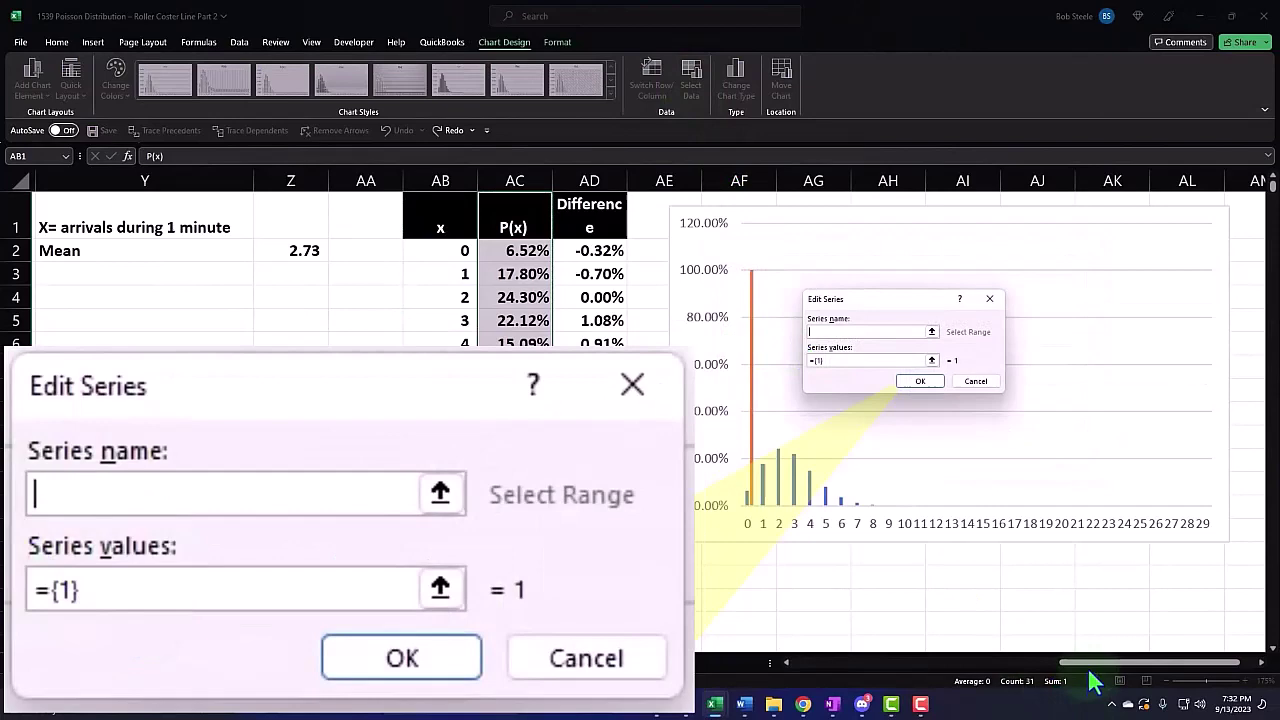
{"action": "left_click_drag", "start_coordinate": [1096, 663], "coordinate": [890, 683]}
{"action": "left_click", "coordinate": [330, 225]}
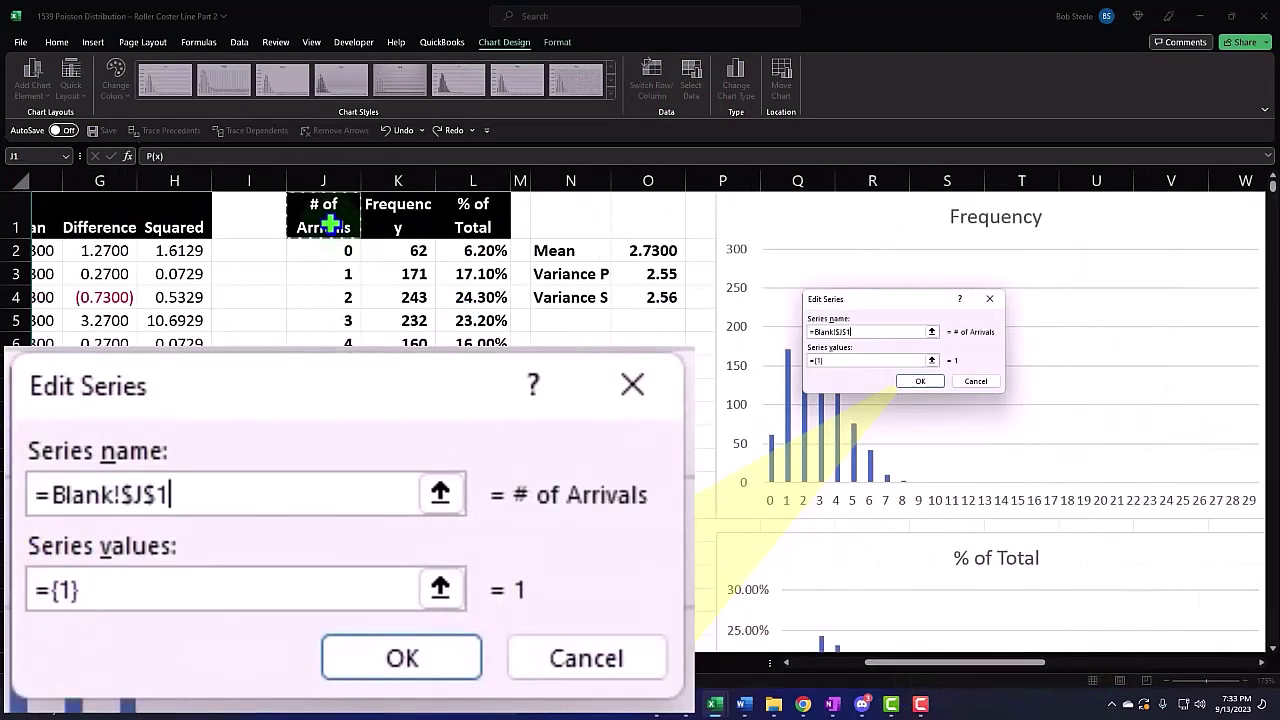
{"action": "left_click", "coordinate": [843, 361]}
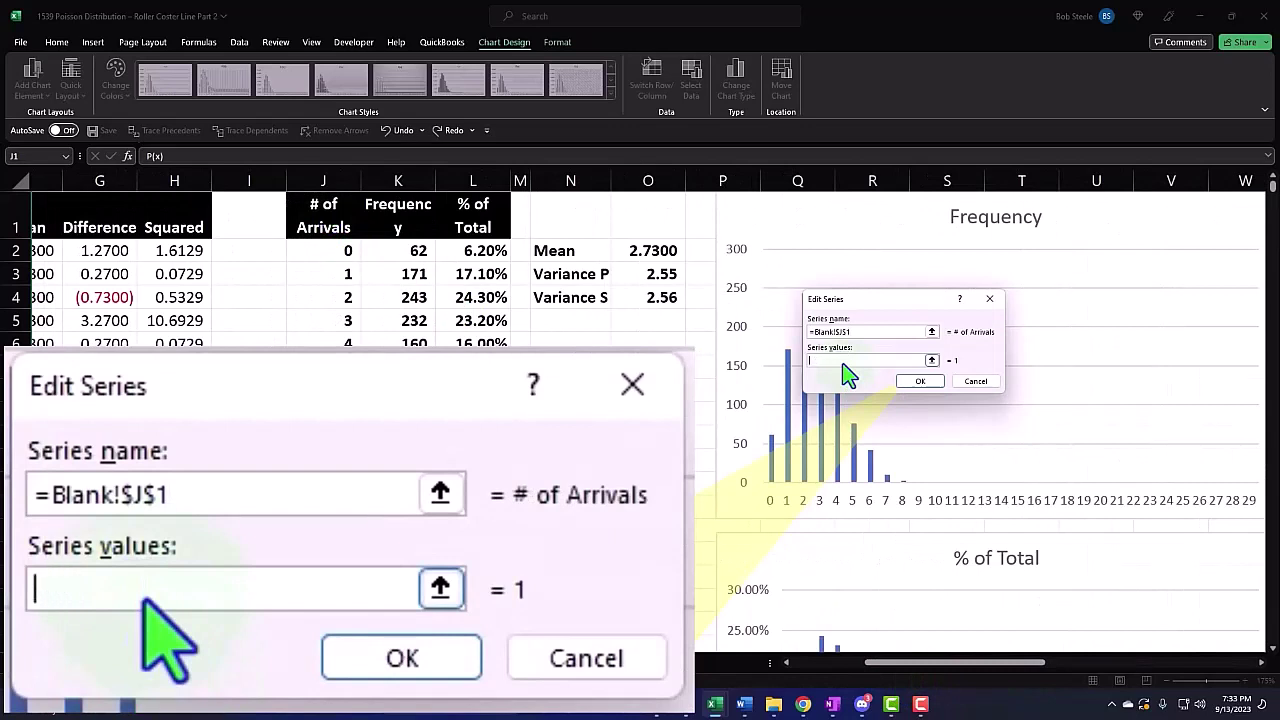
{"action": "left_click", "coordinate": [932, 360]}
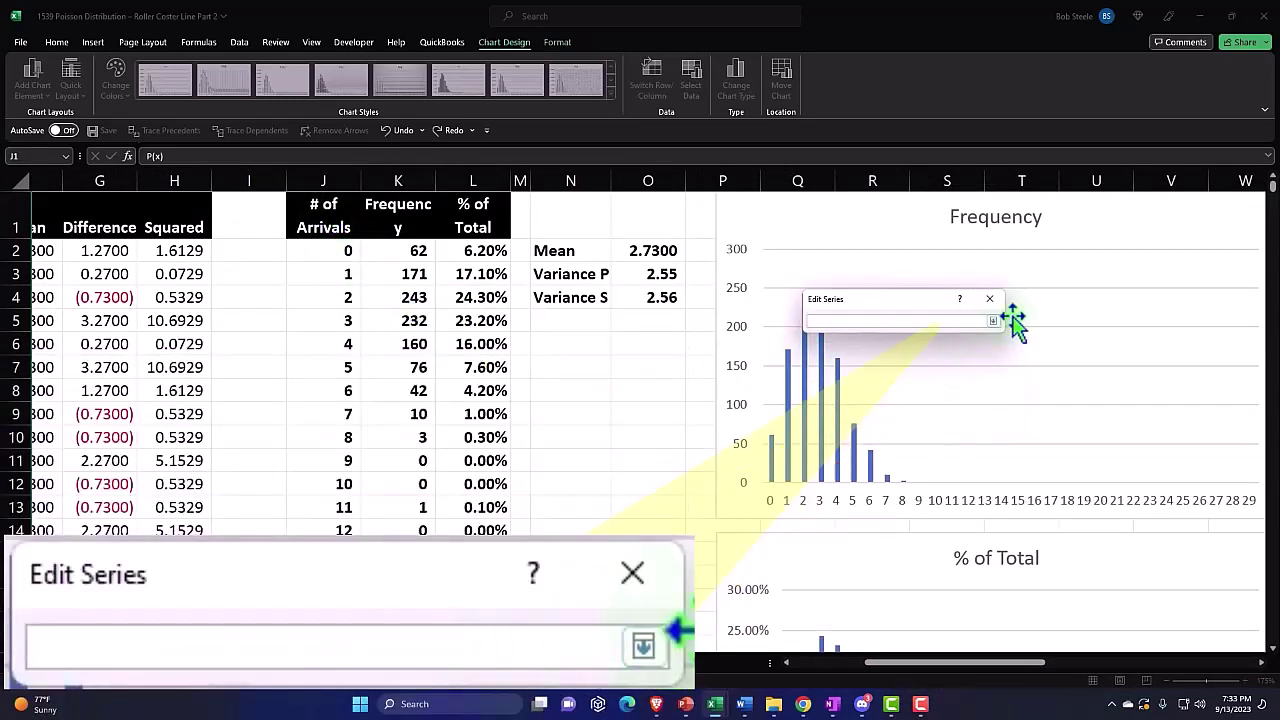
{"action": "left_click", "coordinate": [477, 251]}
{"action": "key", "text": "ctrl+shift+Down"}
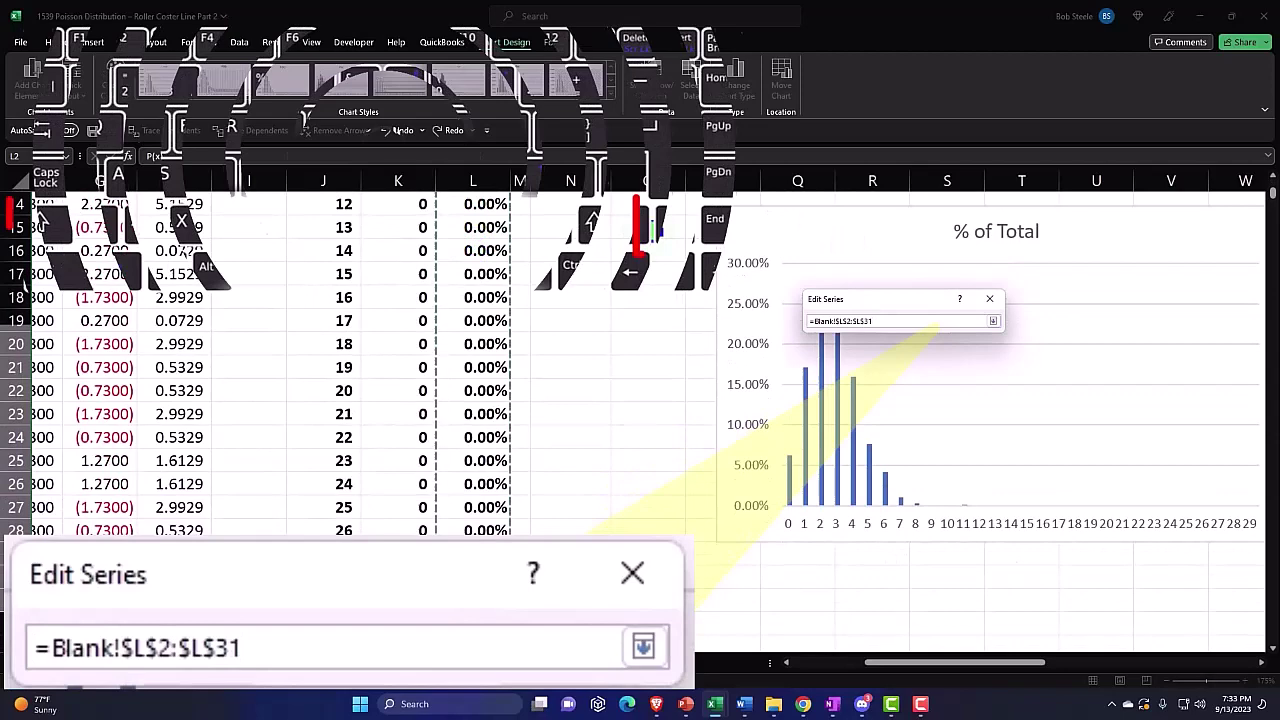
{"action": "scroll", "coordinate": [477, 251], "scroll_direction": "up", "scroll_amount": 5}
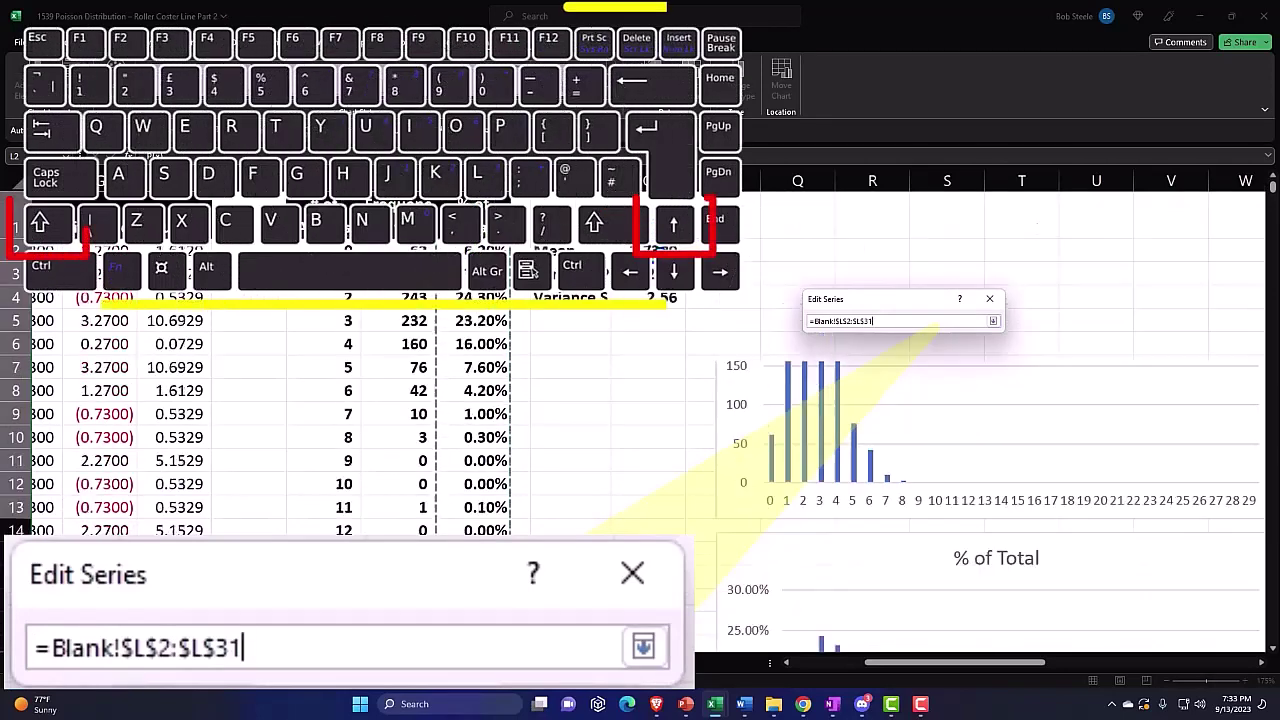
Name the new series from the % of Total header L1 and apply the chart data.
{"action": "left_click", "coordinate": [993, 321]}
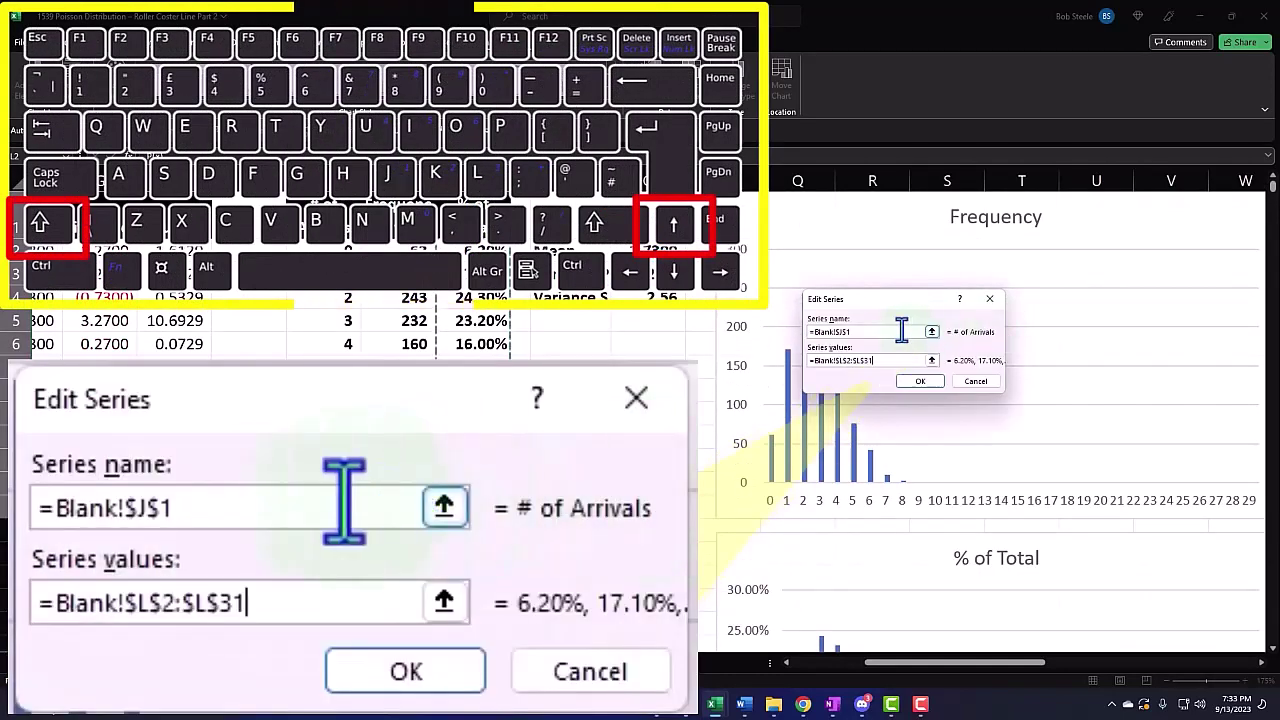
{"action": "key", "text": "BackSpace"}
{"action": "key", "text": "BackSpace"}
{"action": "key", "text": "BackSpace"}
{"action": "key", "text": "BackSpace"}
{"action": "key", "text": "BackSpace"}
{"action": "key", "text": "BackSpace"}
{"action": "key", "text": "BackSpace"}
{"action": "key", "text": "BackSpace"}
{"action": "key", "text": "BackSpace"}
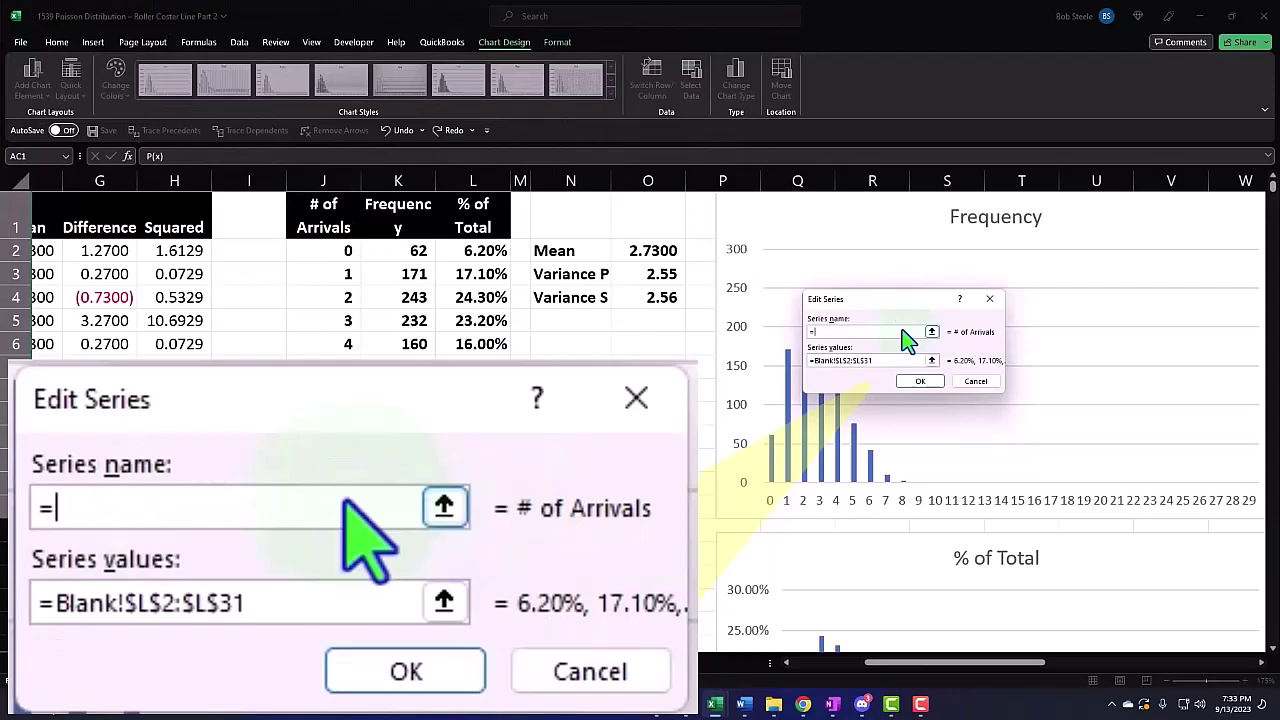
{"action": "left_click", "coordinate": [490, 225]}
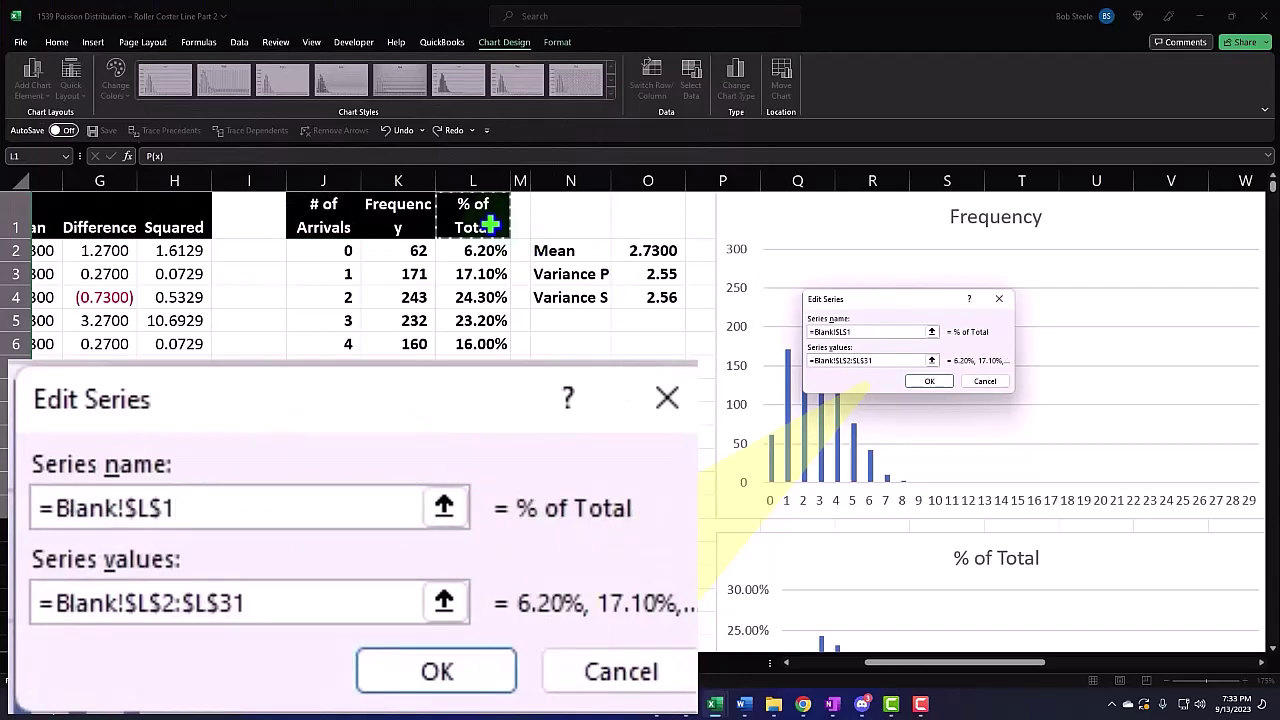
{"action": "left_click", "coordinate": [925, 382]}
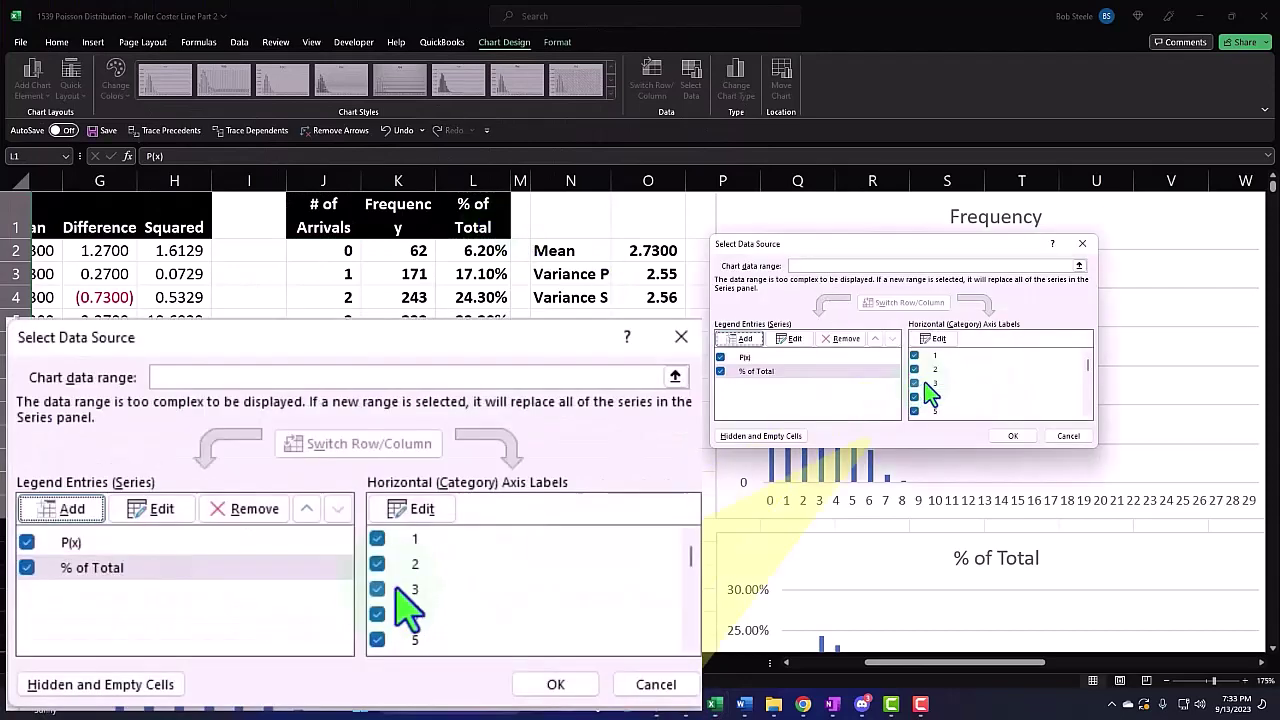
{"action": "left_click", "coordinate": [537, 692]}
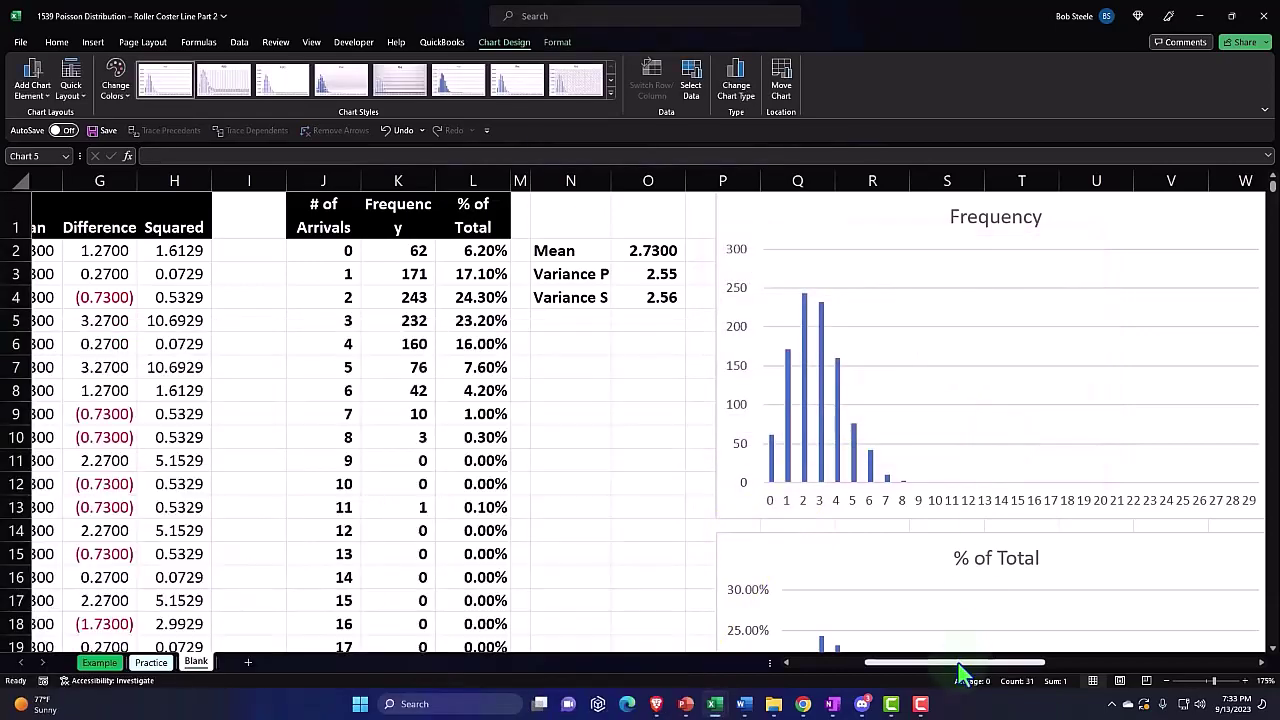
Turn on the column chart's legend for P(x) and % of Total.
{"action": "left_click_drag", "start_coordinate": [958, 664], "coordinate": [1137, 666]}
{"action": "left_click", "coordinate": [1117, 621]}
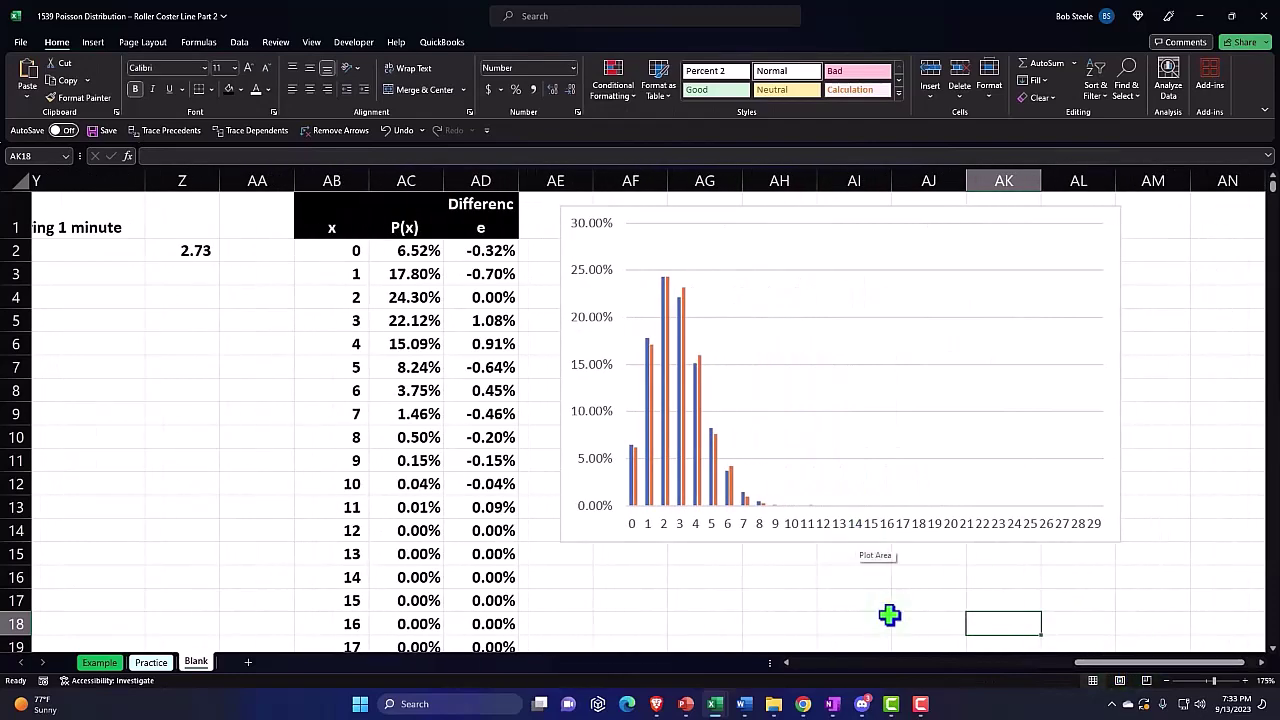
{"action": "left_click", "coordinate": [1095, 476]}
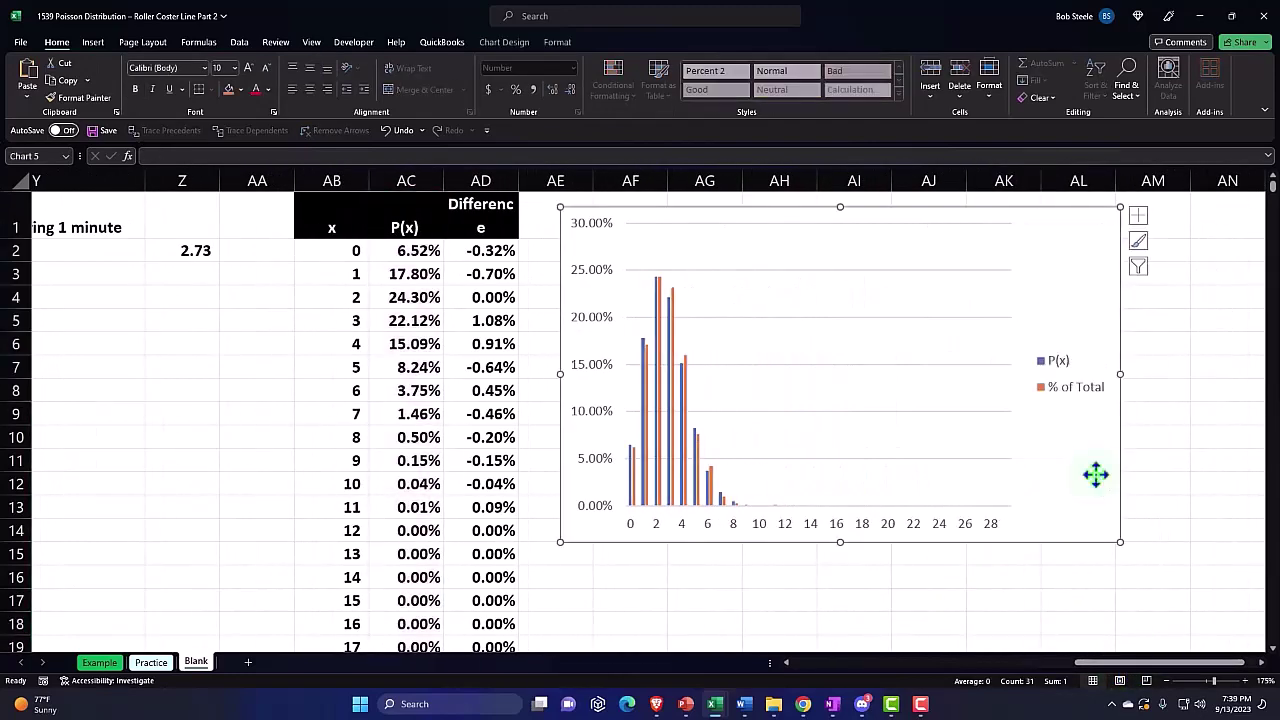
{"action": "left_click", "coordinate": [1135, 216]}
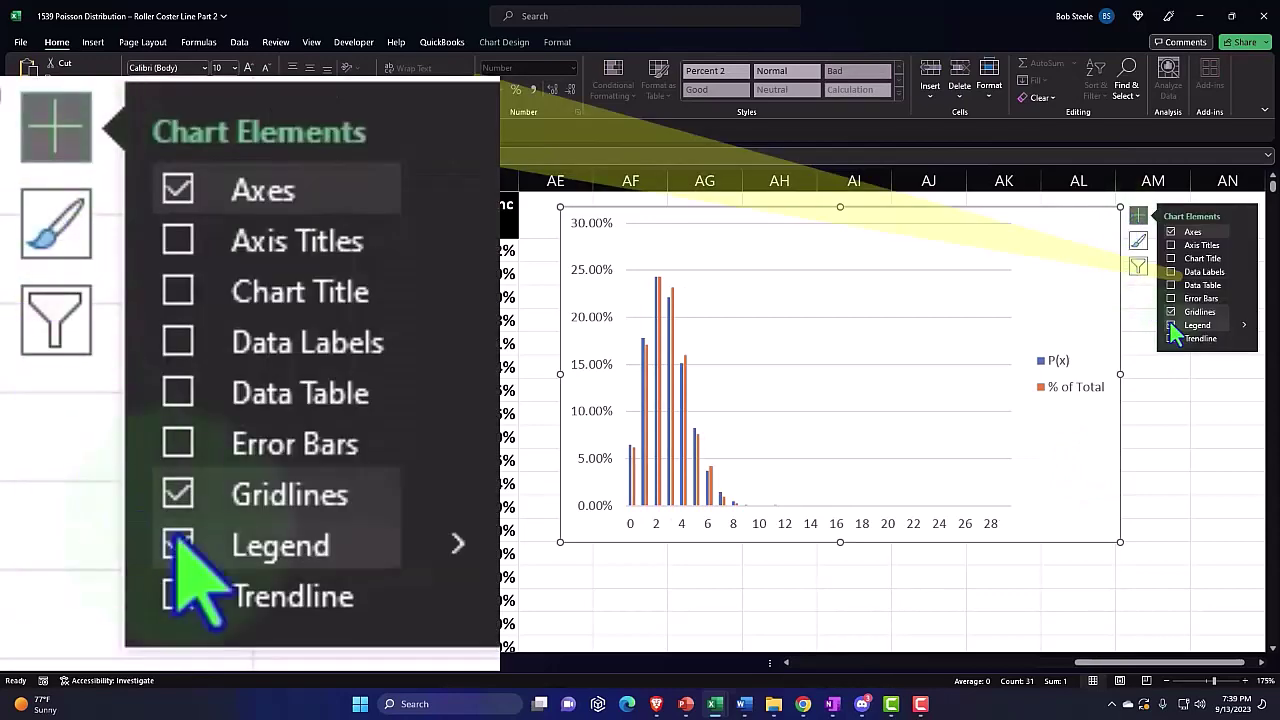
{"action": "left_click", "coordinate": [1139, 217]}
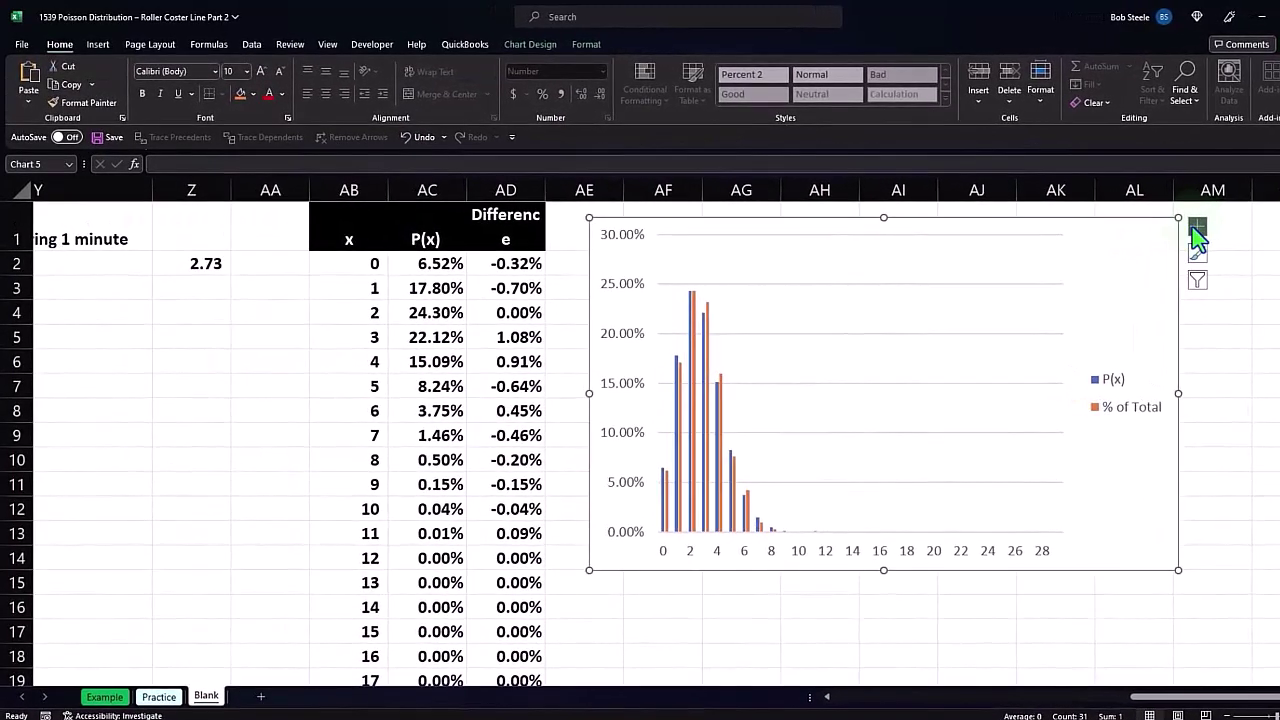
{"action": "left_click", "coordinate": [430, 236]}
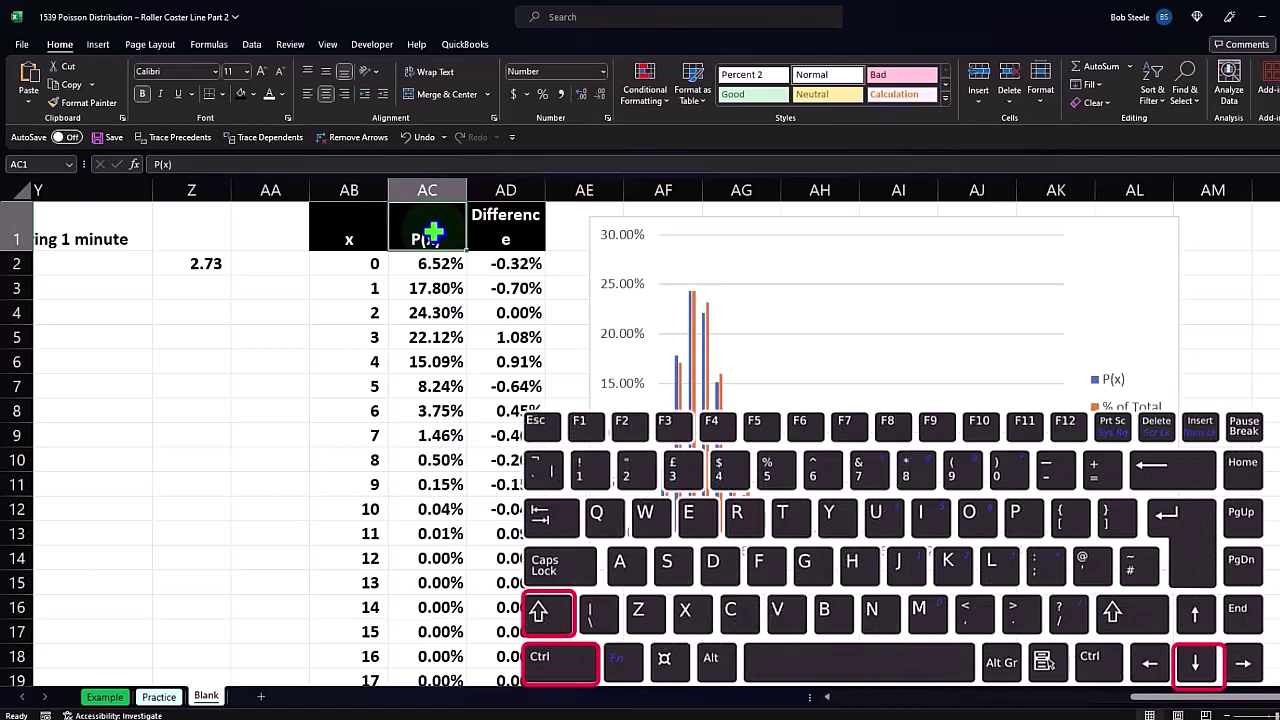
Insert a line chart with markers of P(x) and place it below the column chart.
{"action": "key", "text": "ctrl+shift+Down"}
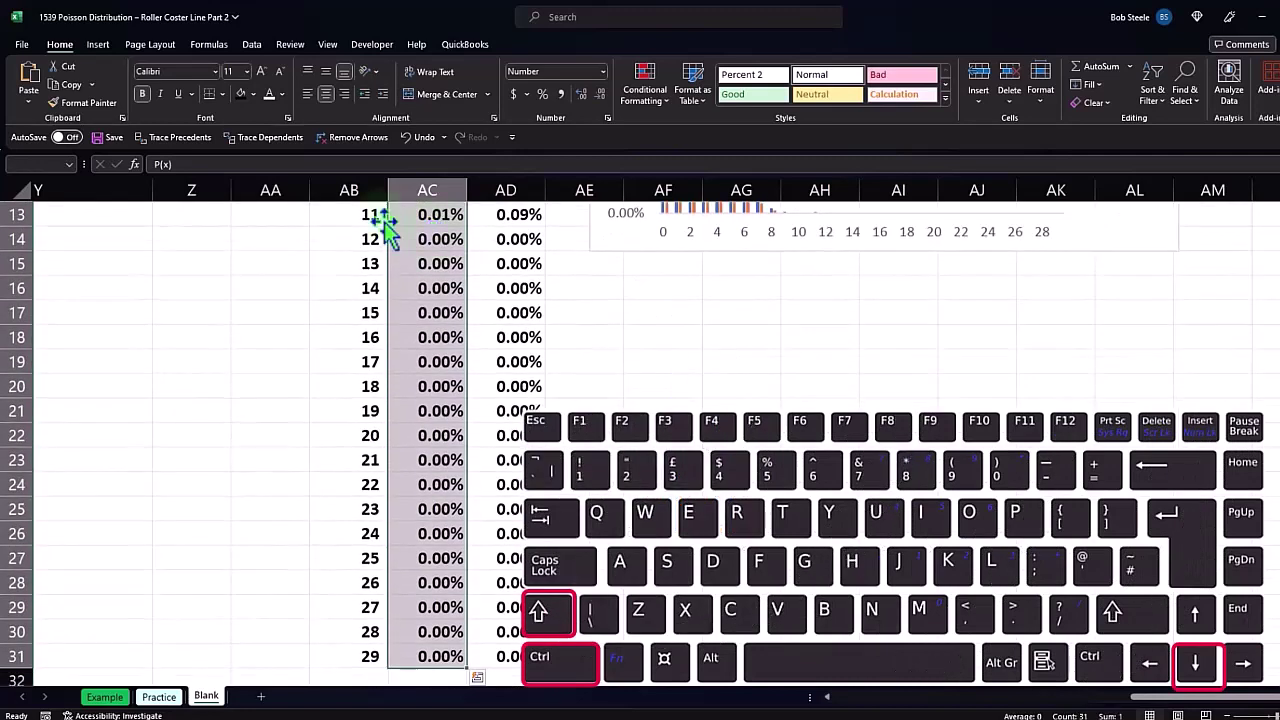
{"action": "left_click", "coordinate": [97, 44]}
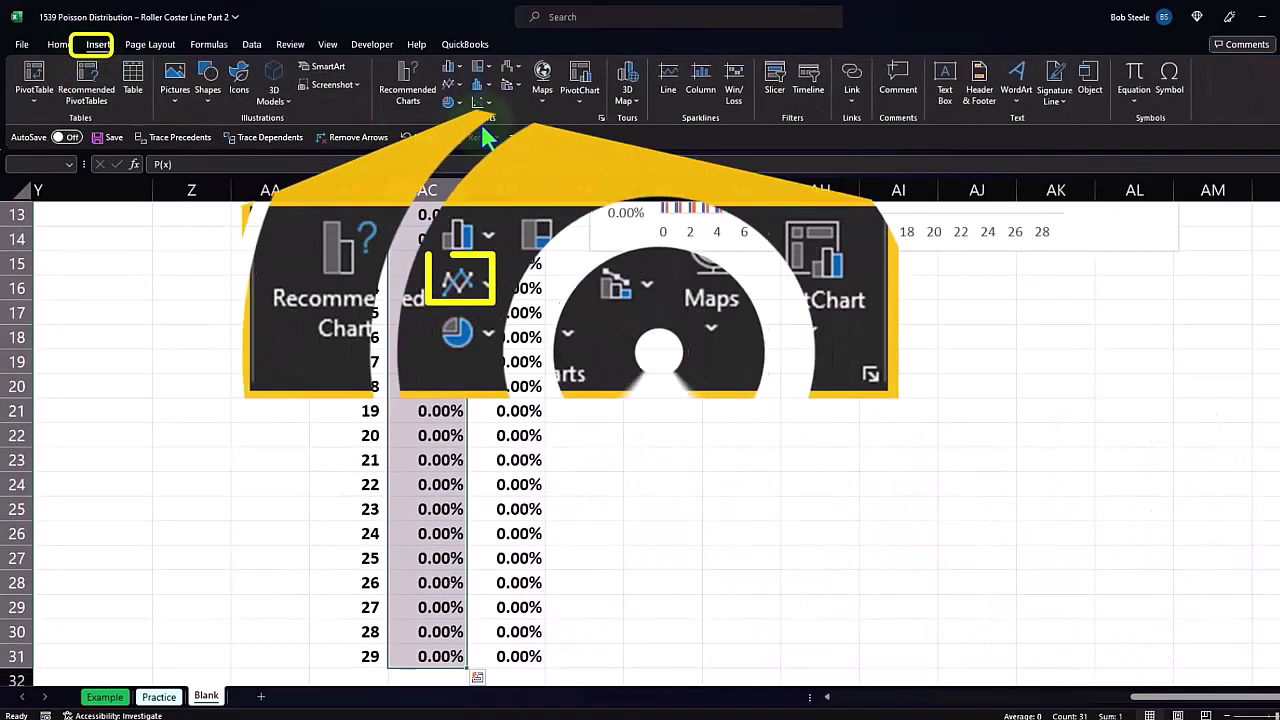
{"action": "left_click", "coordinate": [452, 84]}
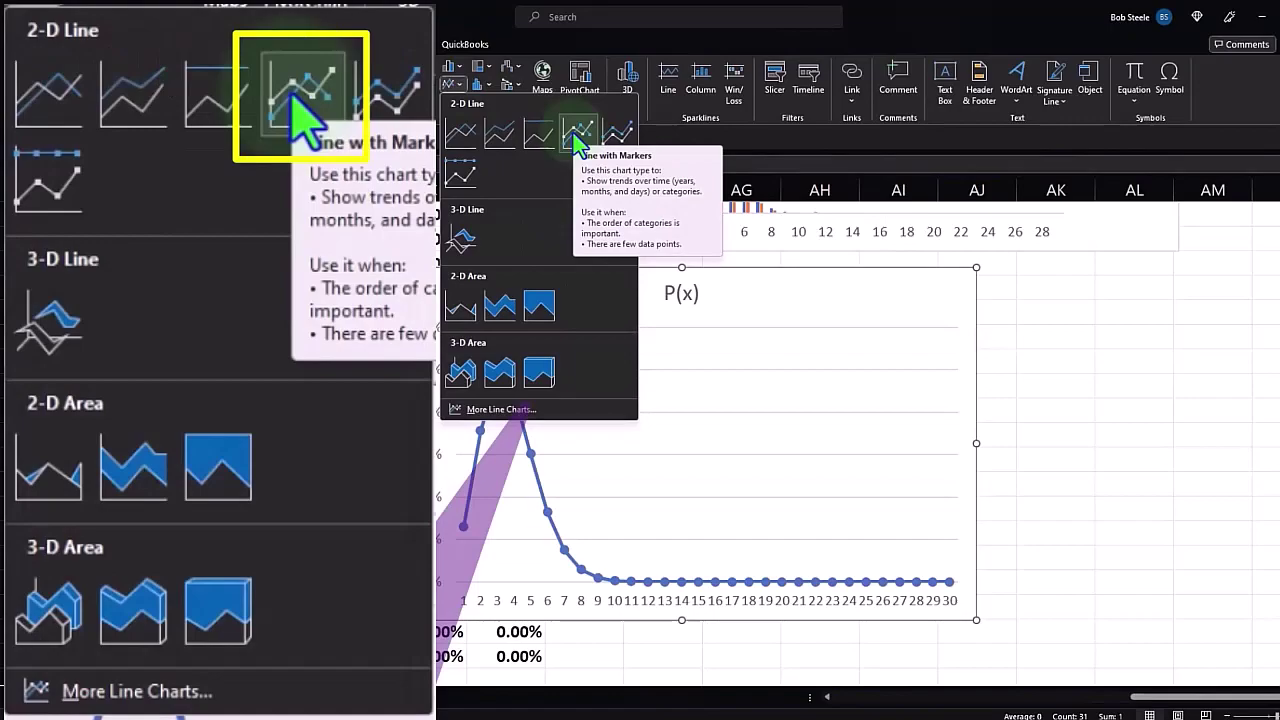
{"action": "left_click", "coordinate": [576, 140]}
{"action": "left_click_drag", "start_coordinate": [423, 294], "coordinate": [597, 283]}
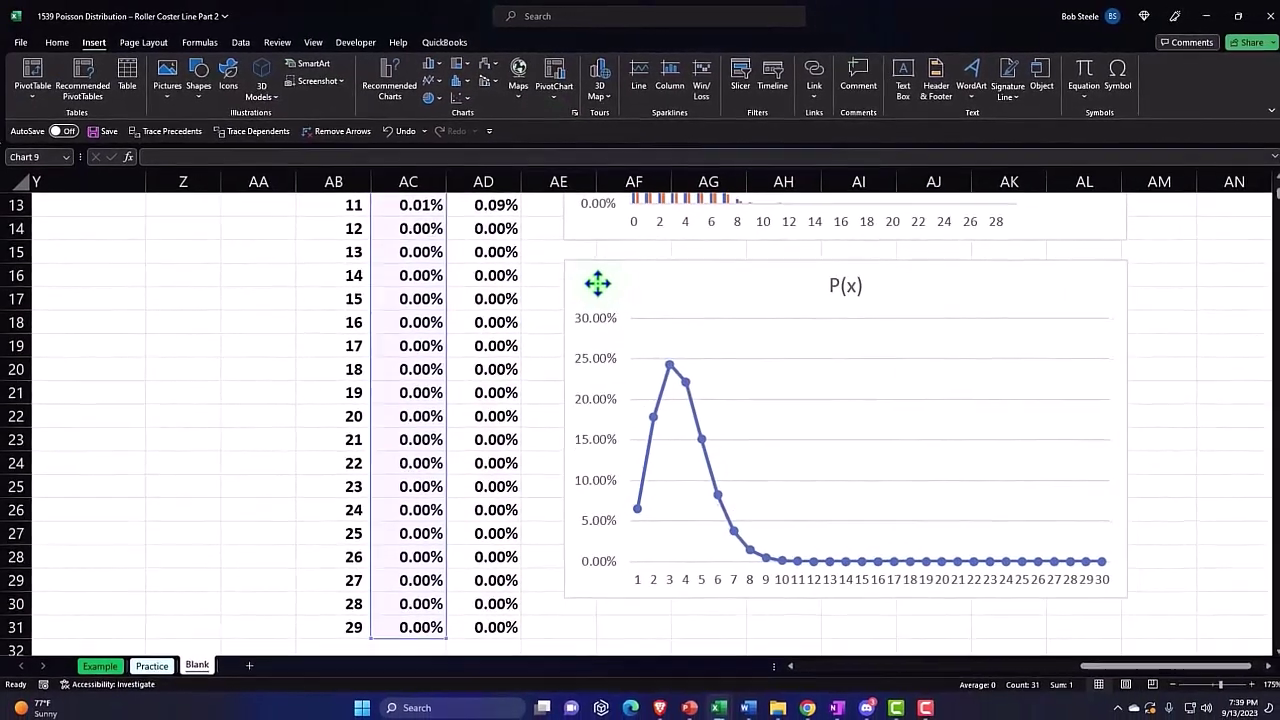
{"action": "left_click", "coordinate": [606, 318]}
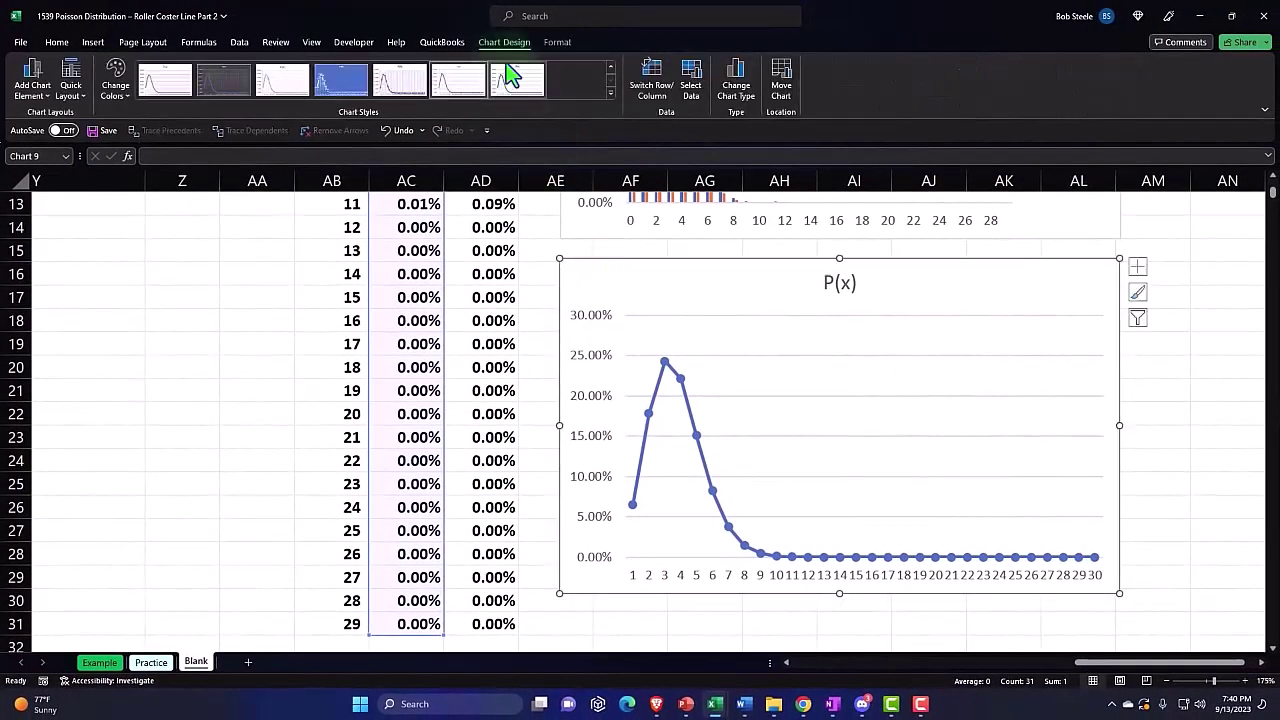
Add a % of Total series with values L2:L31 to the line chart.
{"action": "left_click", "coordinate": [690, 78]}
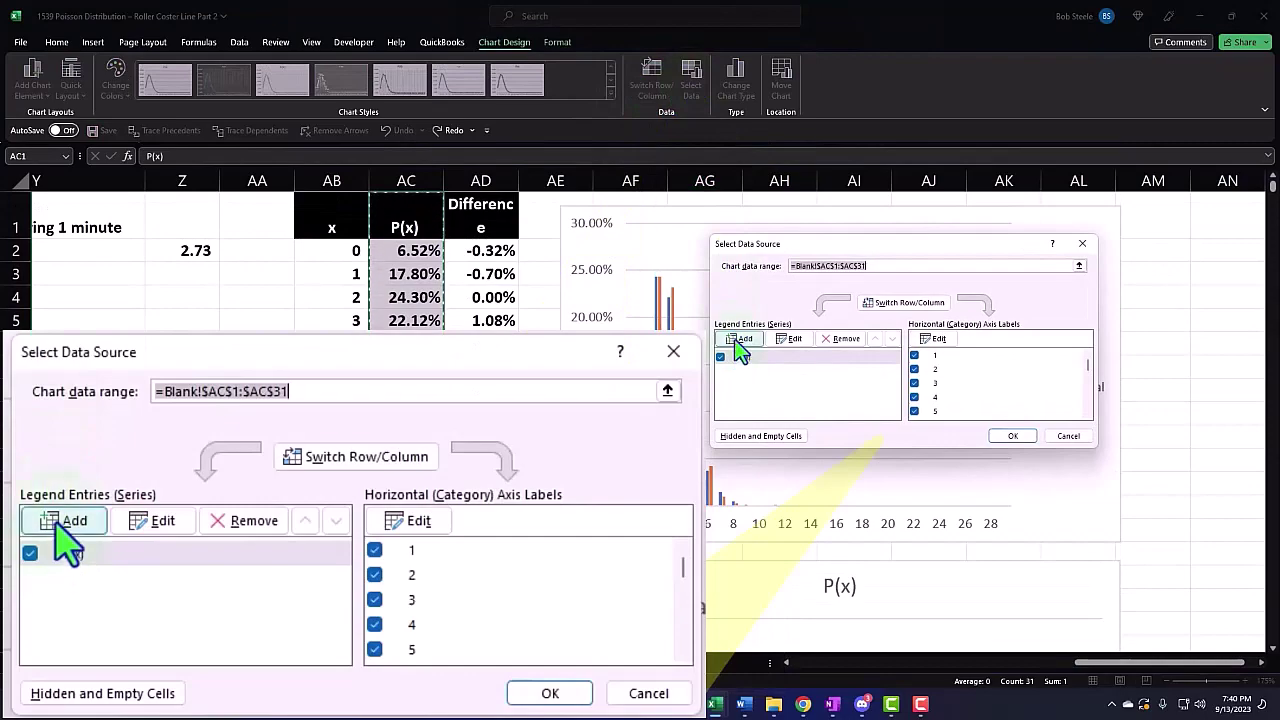
{"action": "left_click", "coordinate": [740, 339]}
{"action": "left_click_drag", "start_coordinate": [1090, 665], "coordinate": [855, 688]}
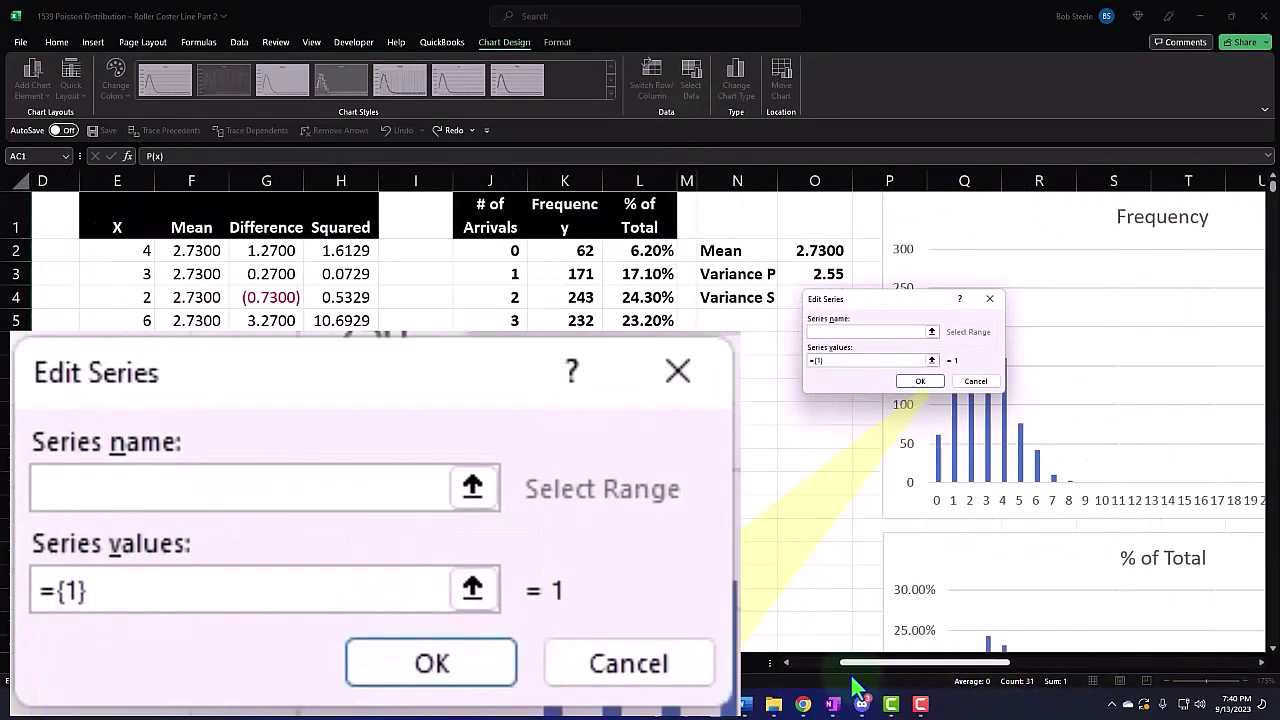
{"action": "left_click", "coordinate": [638, 213]}
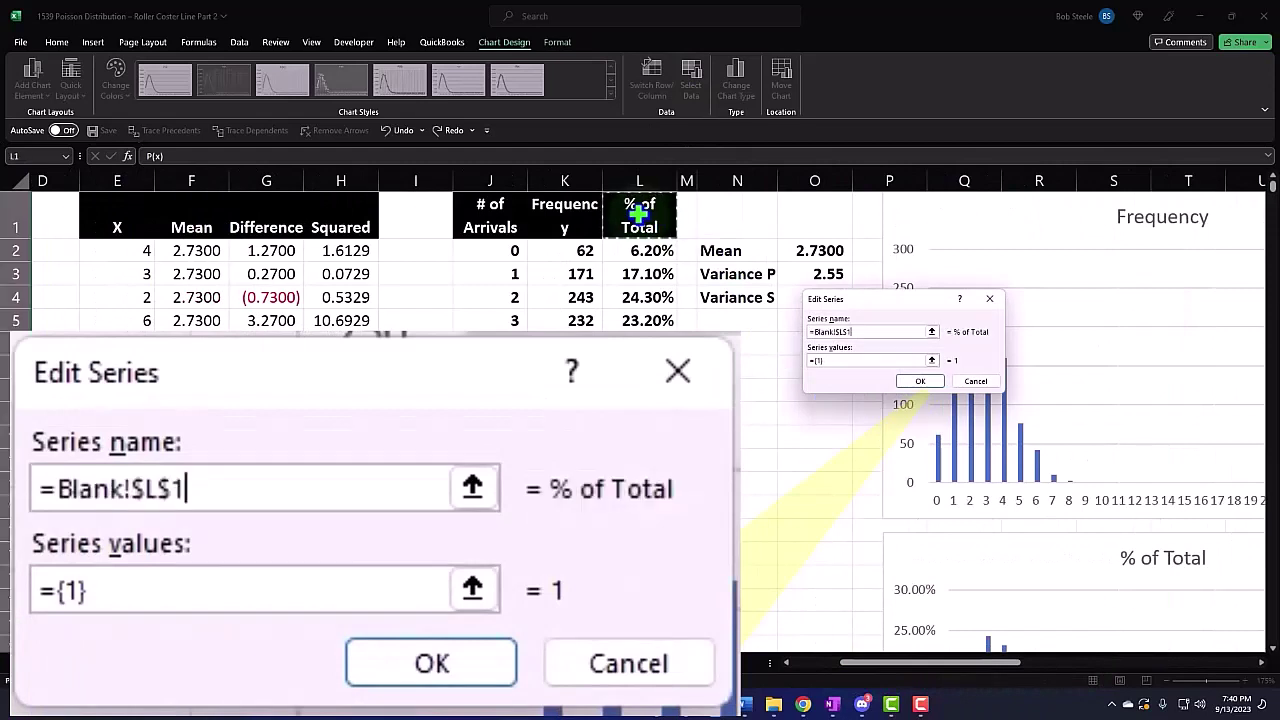
{"action": "left_click", "coordinate": [834, 360]}
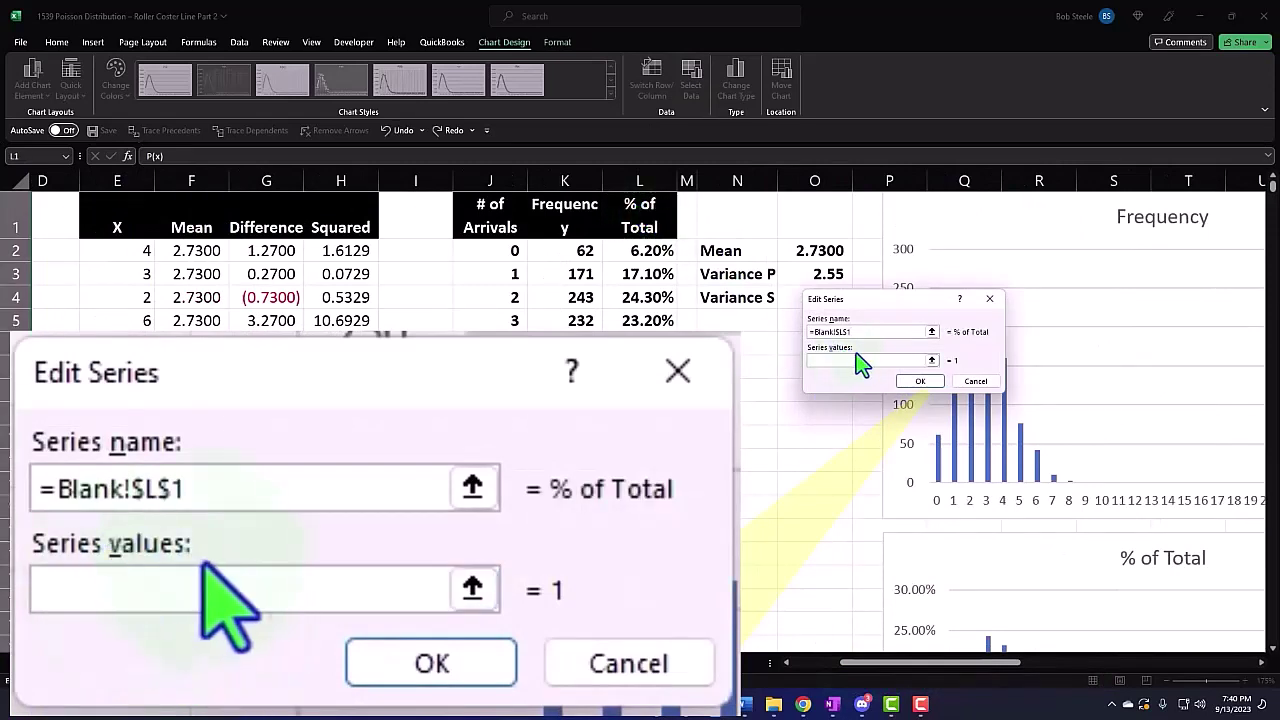
{"action": "left_click", "coordinate": [931, 360]}
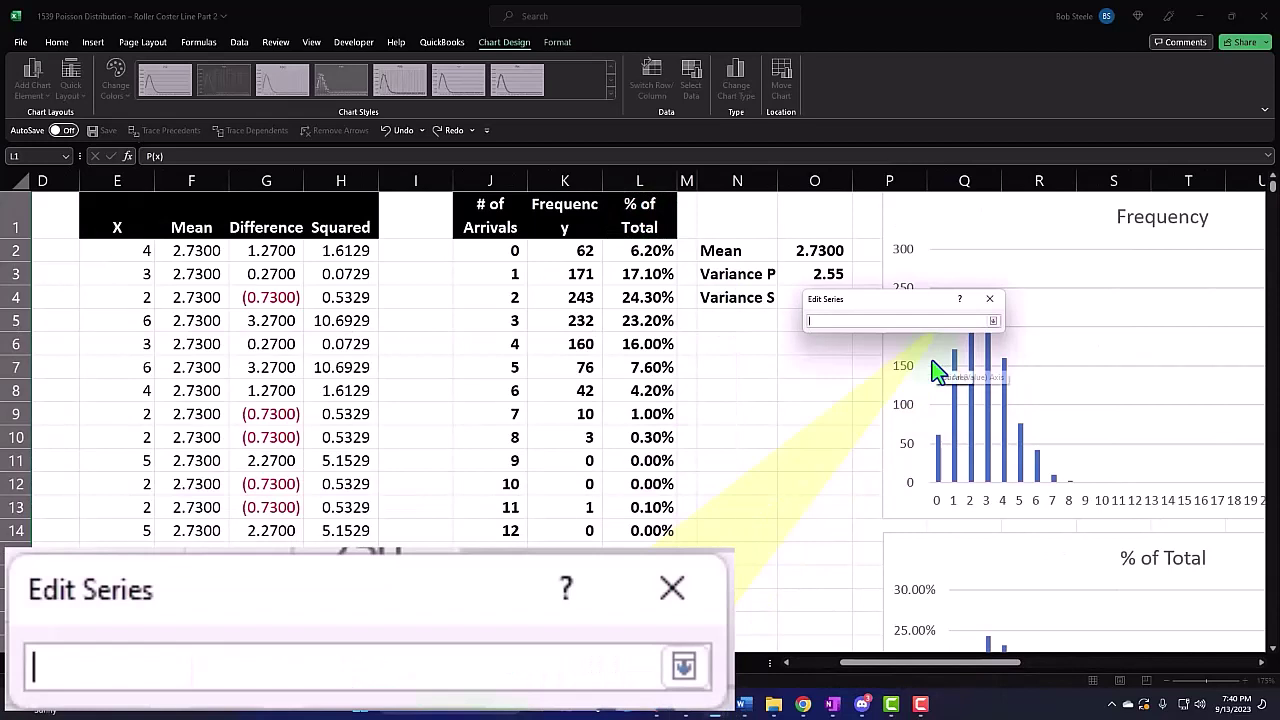
{"action": "left_click", "coordinate": [646, 254]}
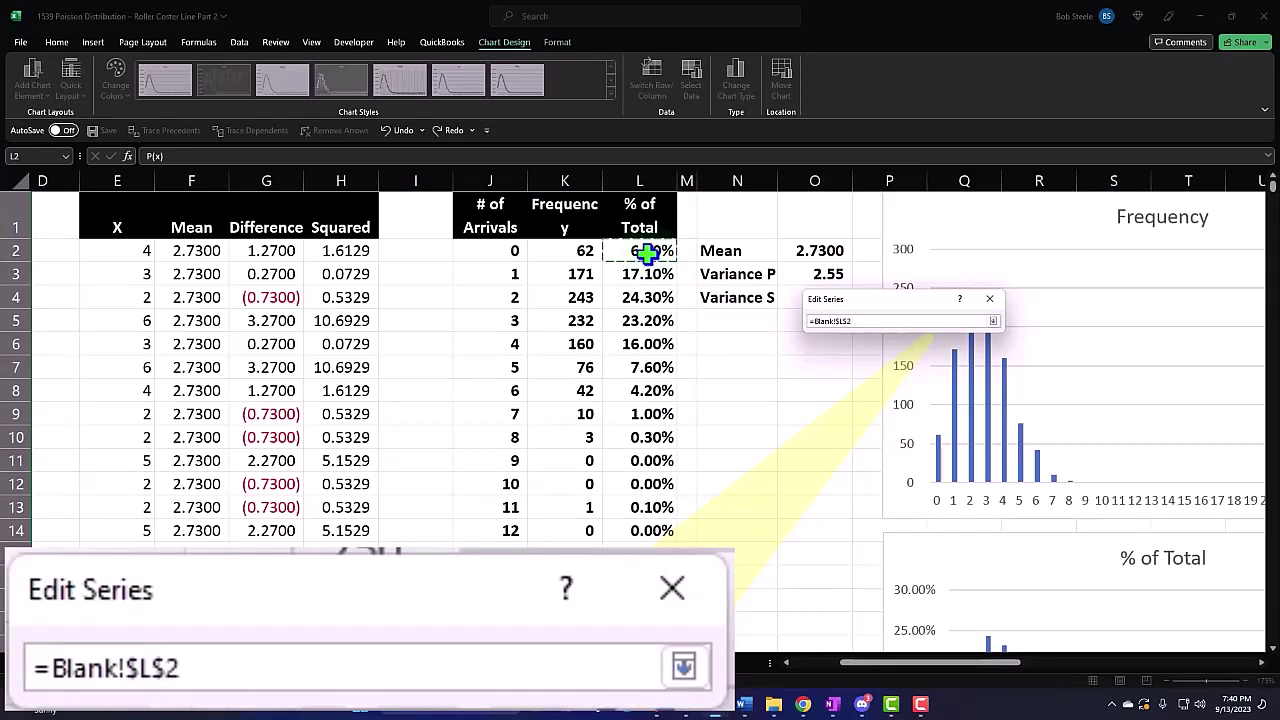
{"action": "key", "text": "ctrl+shift+Down"}
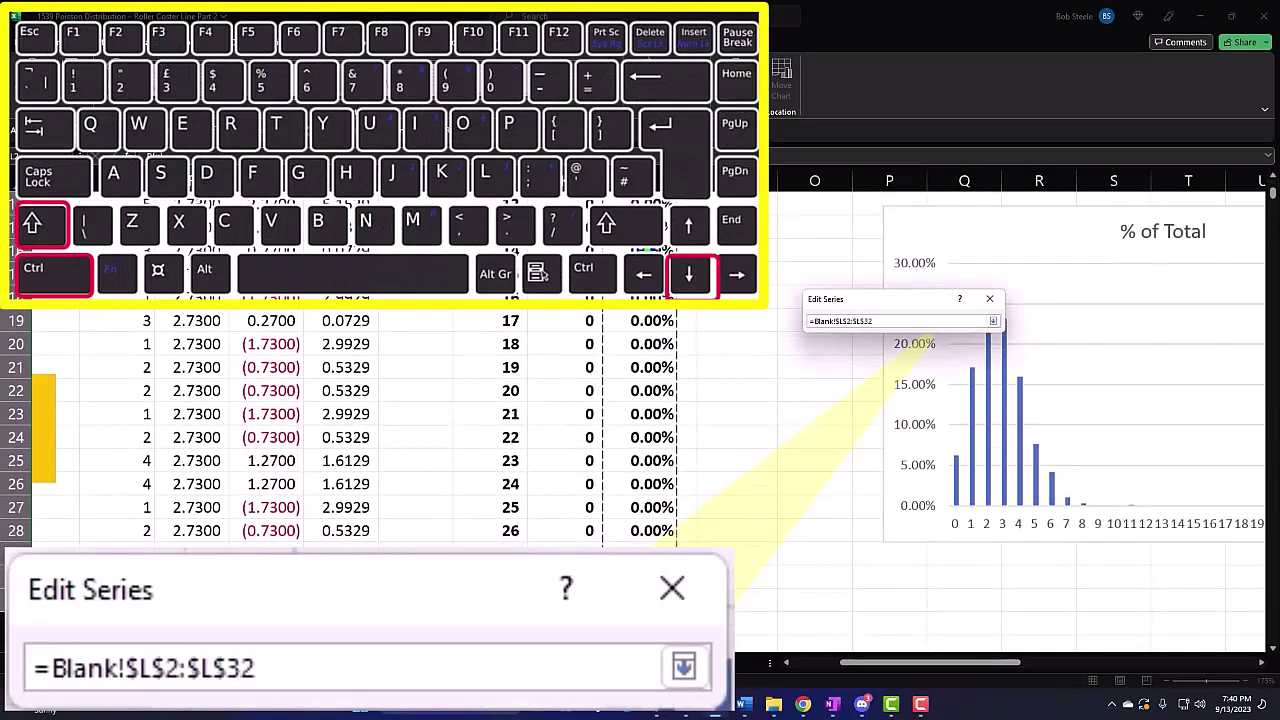
{"action": "key", "text": "shift+Up"}
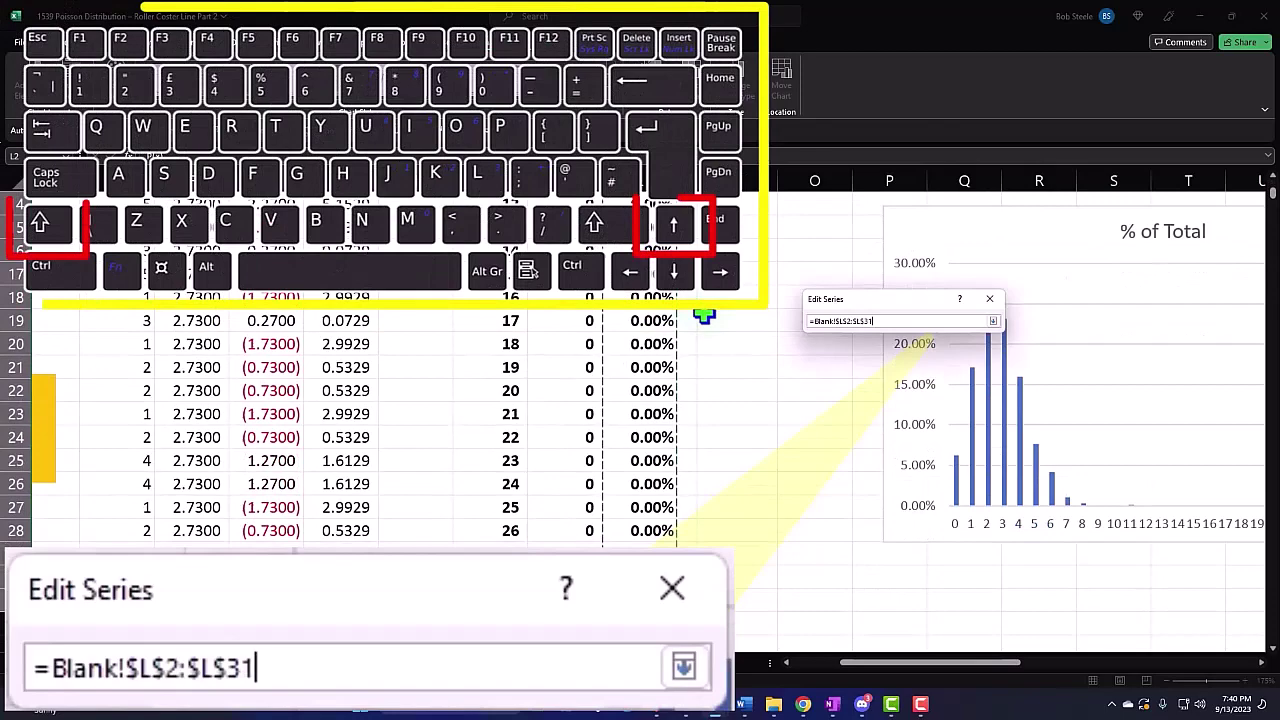
{"action": "left_click", "coordinate": [992, 320]}
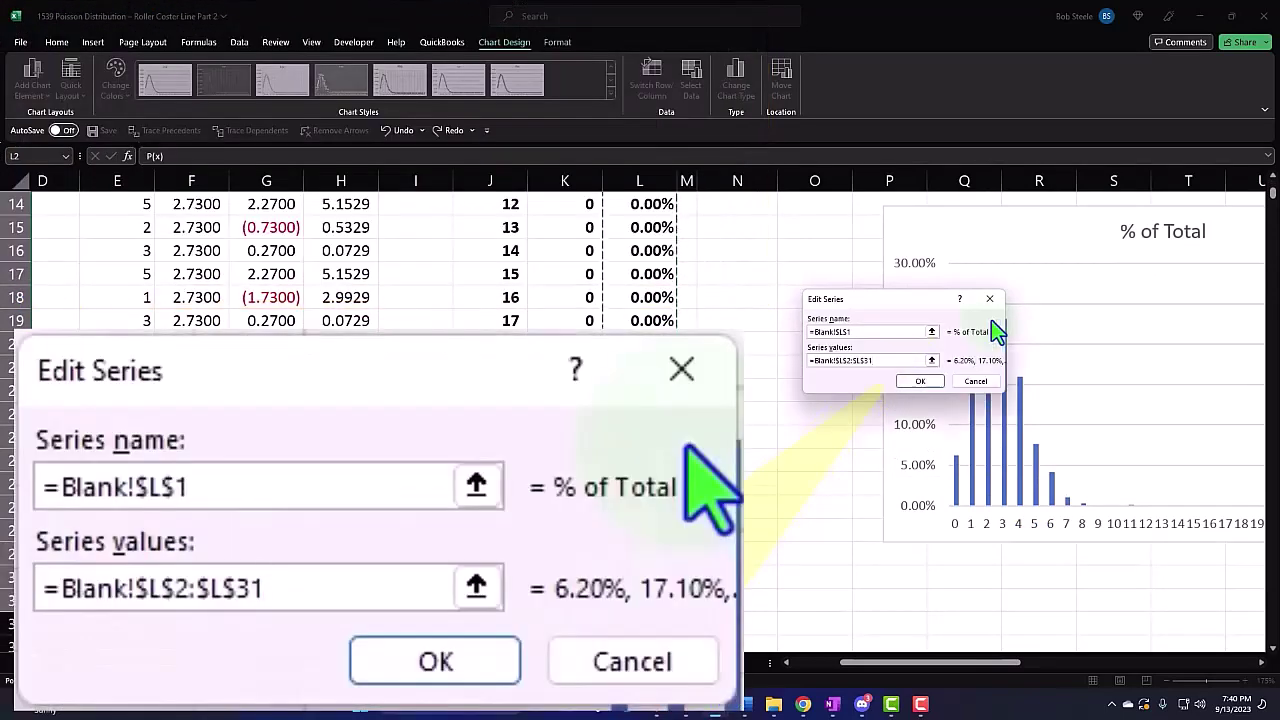
{"action": "left_click", "coordinate": [931, 379]}
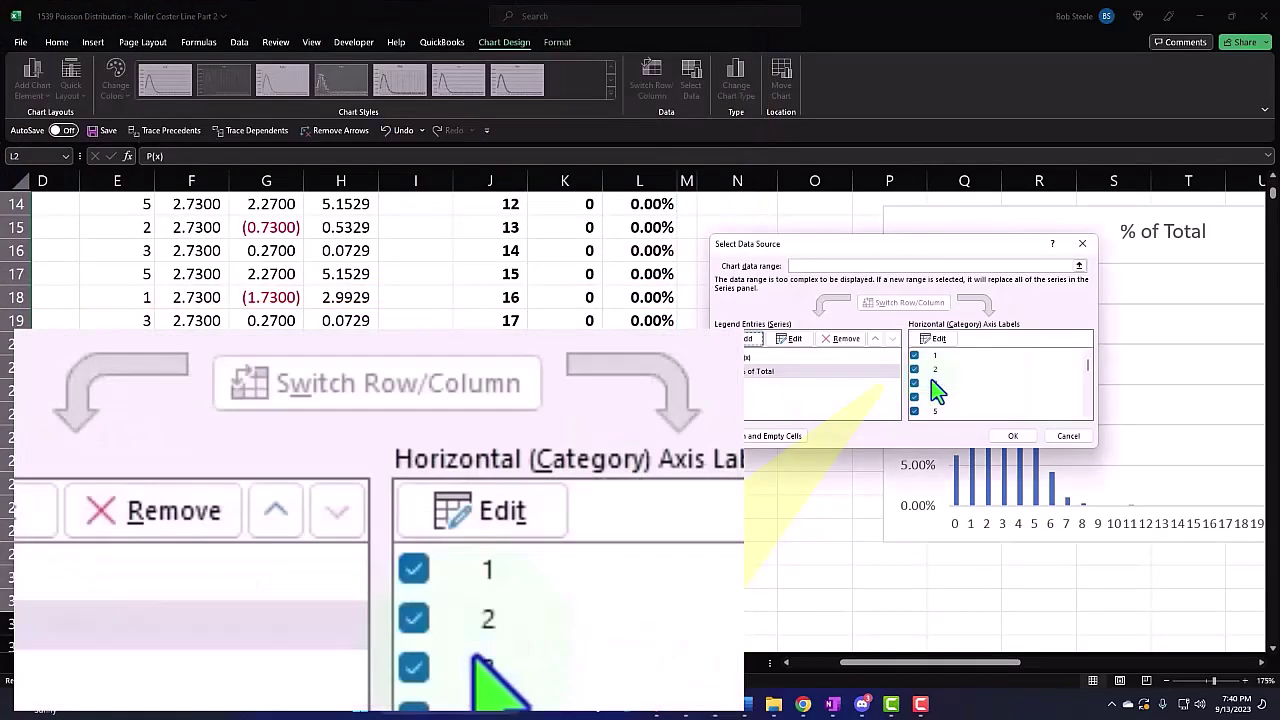
Label the line chart's horizontal axis with the x values in AB2:AB31.
{"action": "left_click", "coordinate": [934, 339]}
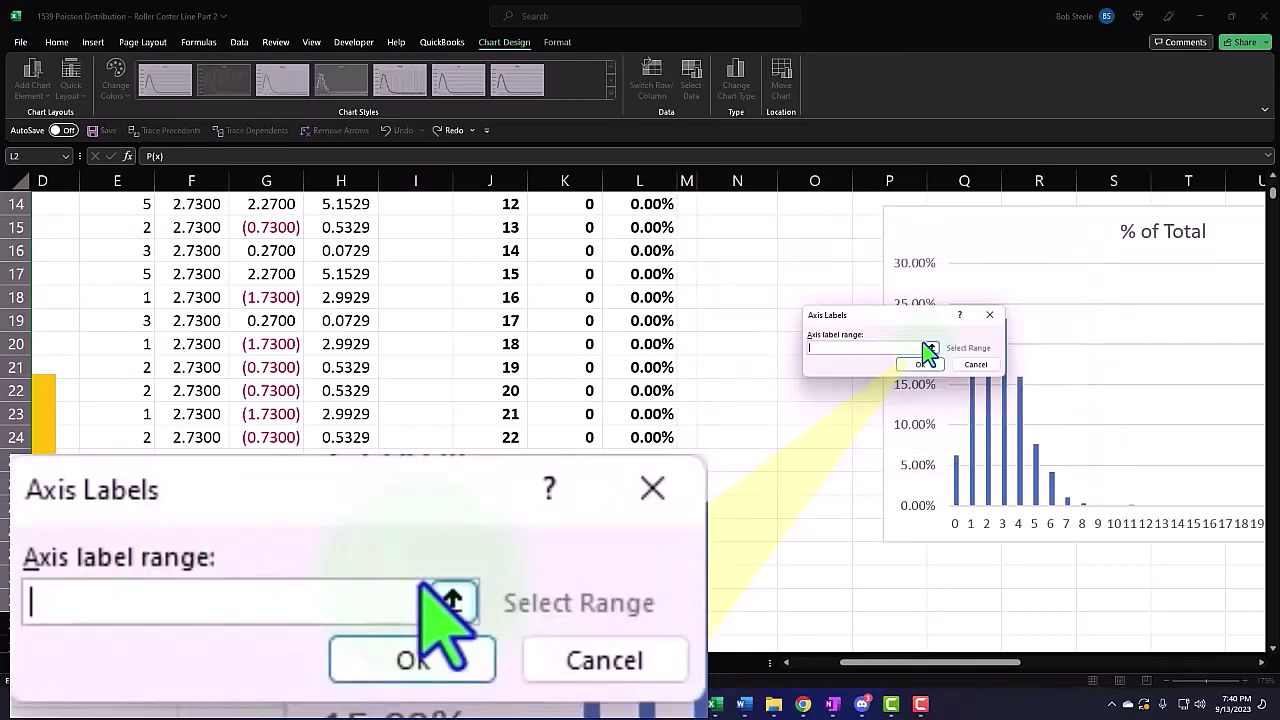
{"action": "left_click_drag", "start_coordinate": [887, 657], "coordinate": [1148, 680]}
{"action": "scroll", "coordinate": [518, 356], "scroll_direction": "up", "scroll_amount": 5}
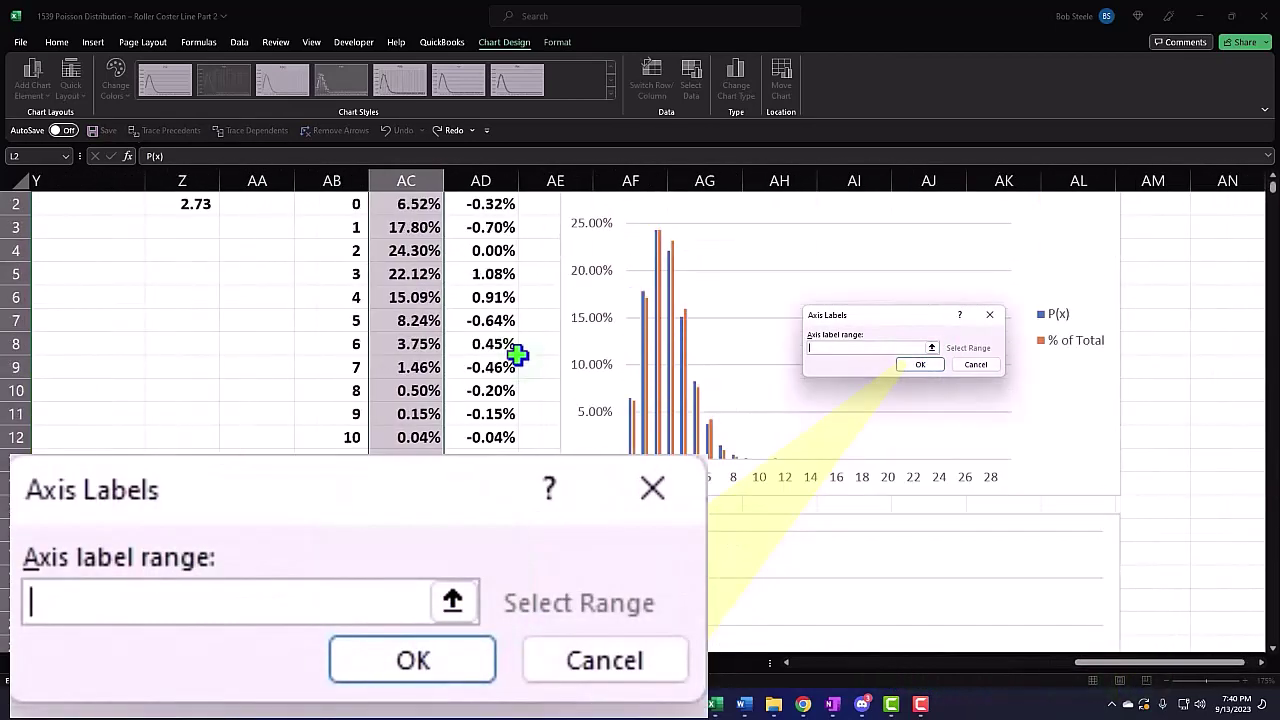
{"action": "left_click", "coordinate": [932, 348]}
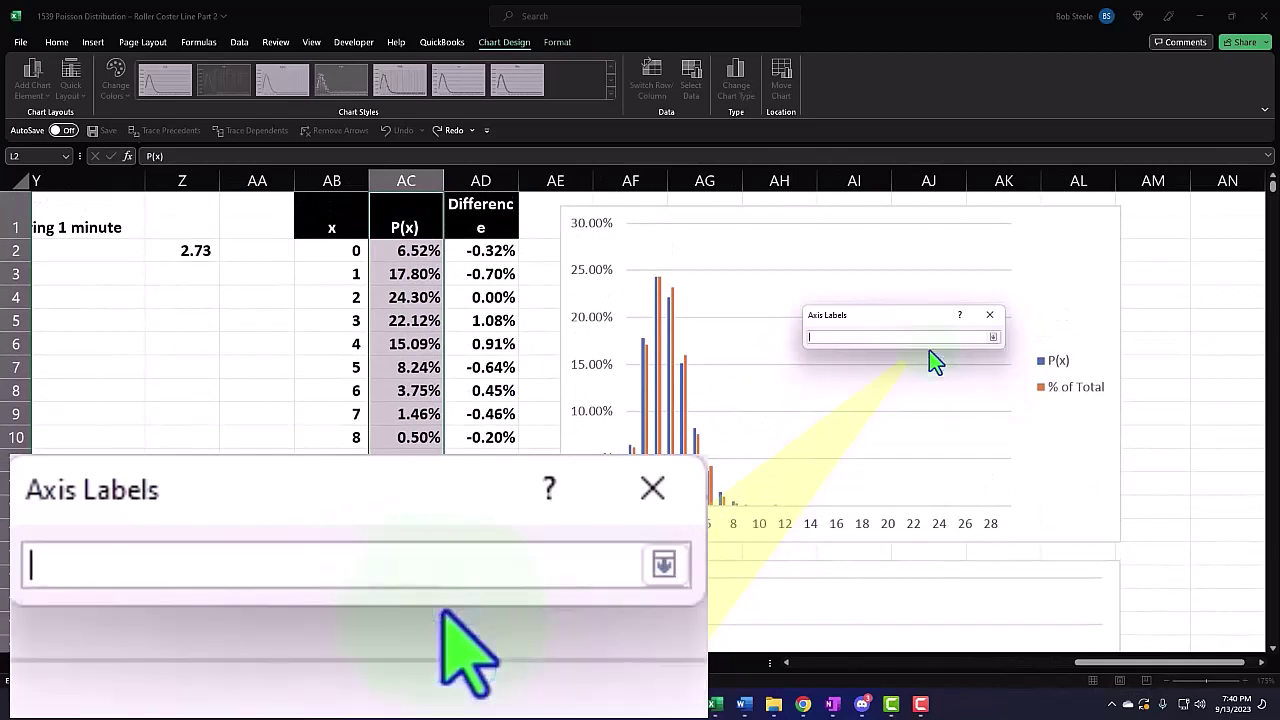
{"action": "left_click", "coordinate": [337, 257]}
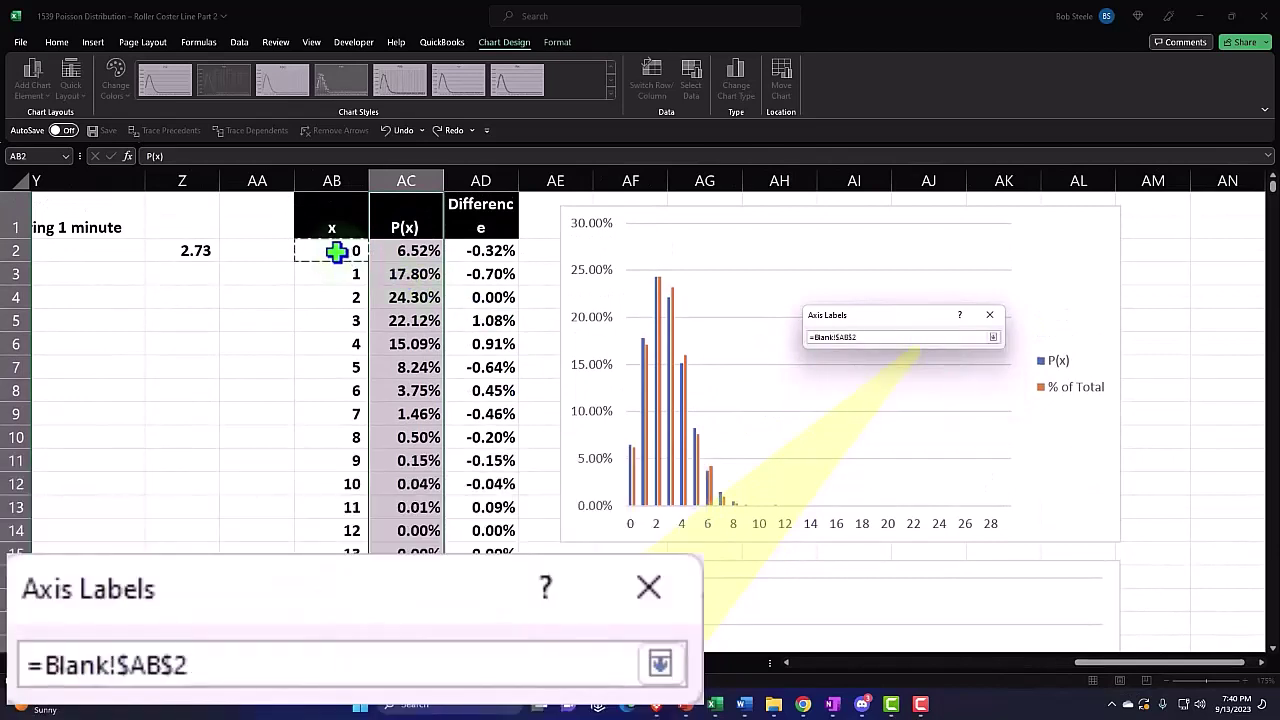
{"action": "key", "text": "ctrl+shift+Down"}
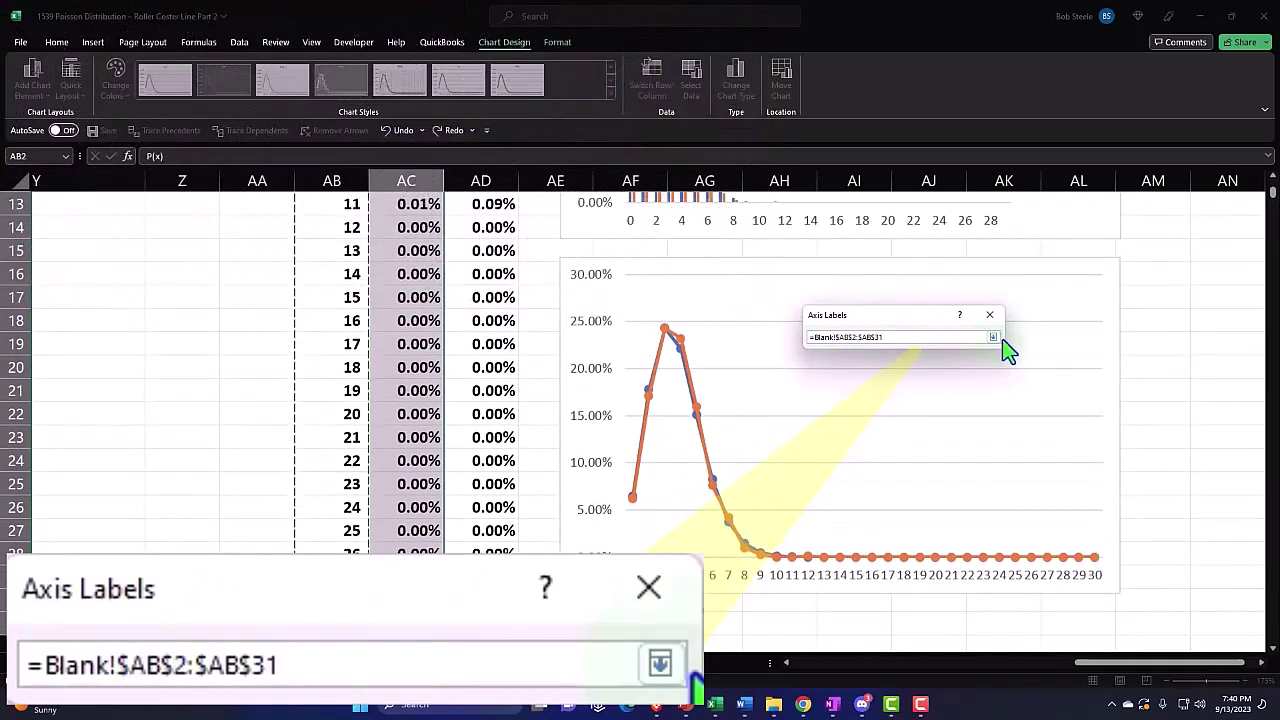
{"action": "left_click", "coordinate": [993, 338]}
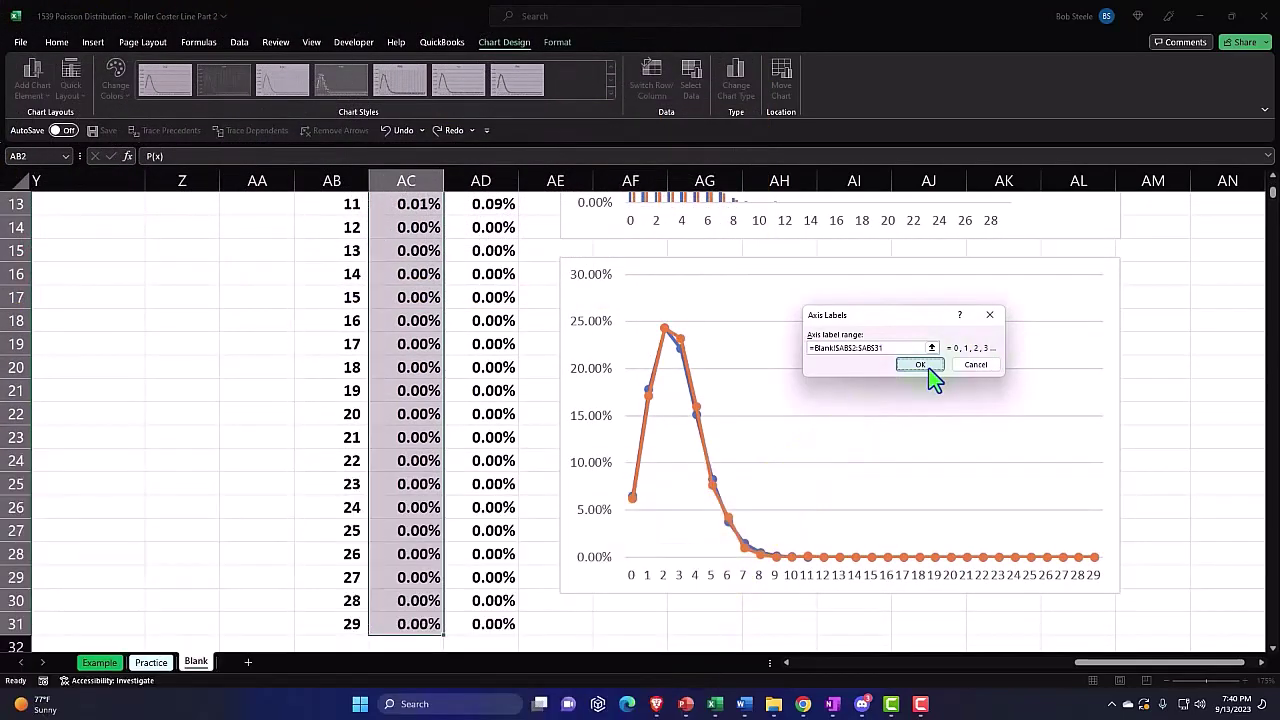
{"action": "left_click", "coordinate": [922, 366]}
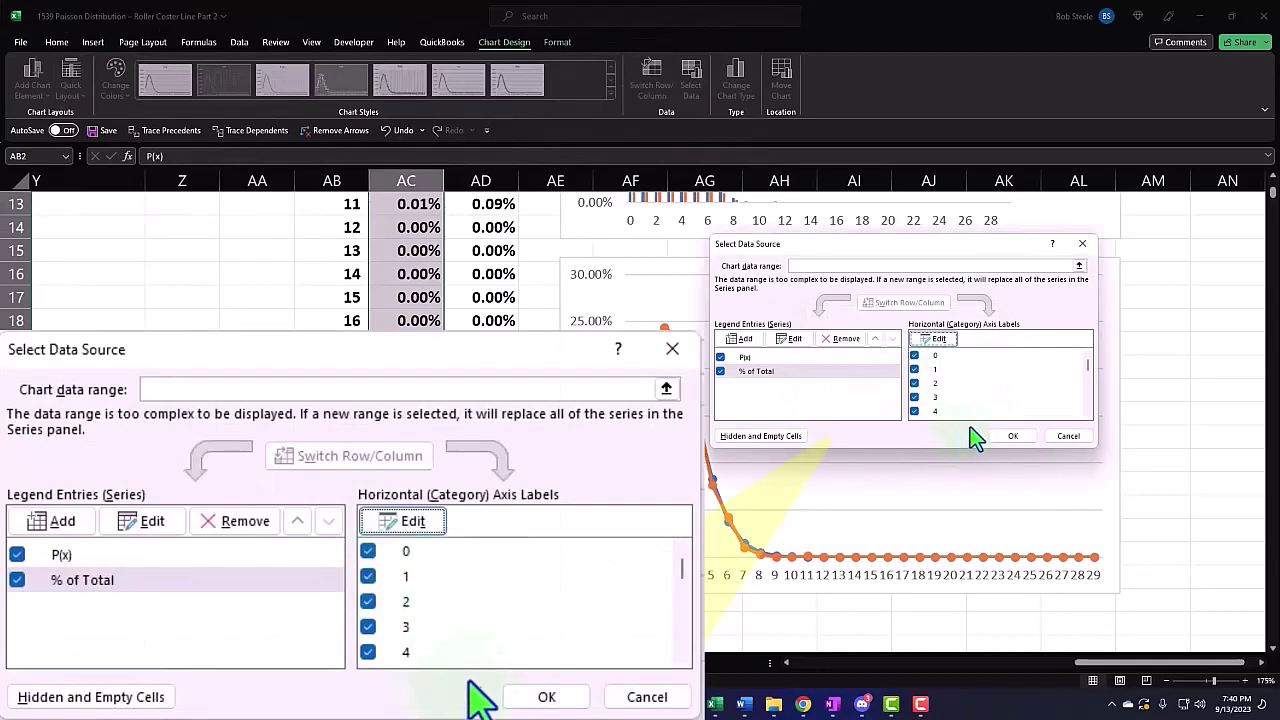
Confirm the new data source and add a legend naming P(x) and % of Total to the line chart.
{"action": "left_click", "coordinate": [1012, 438]}
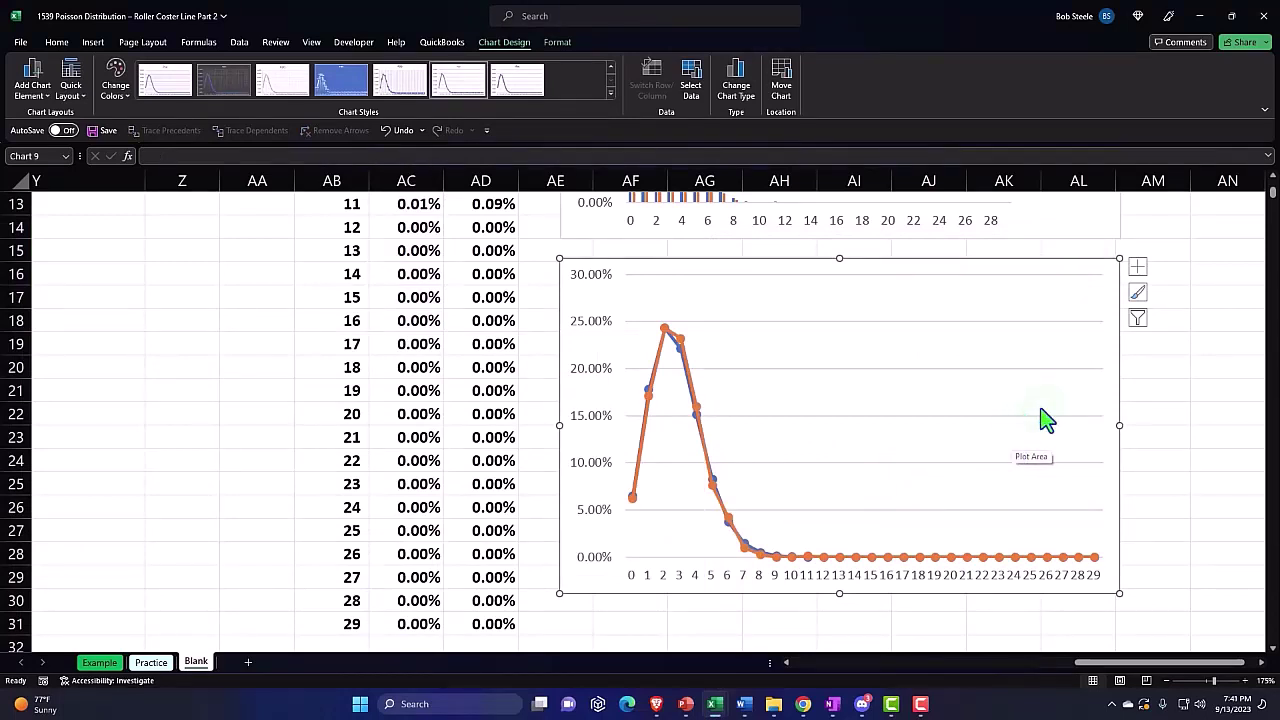
{"action": "left_click", "coordinate": [1136, 272]}
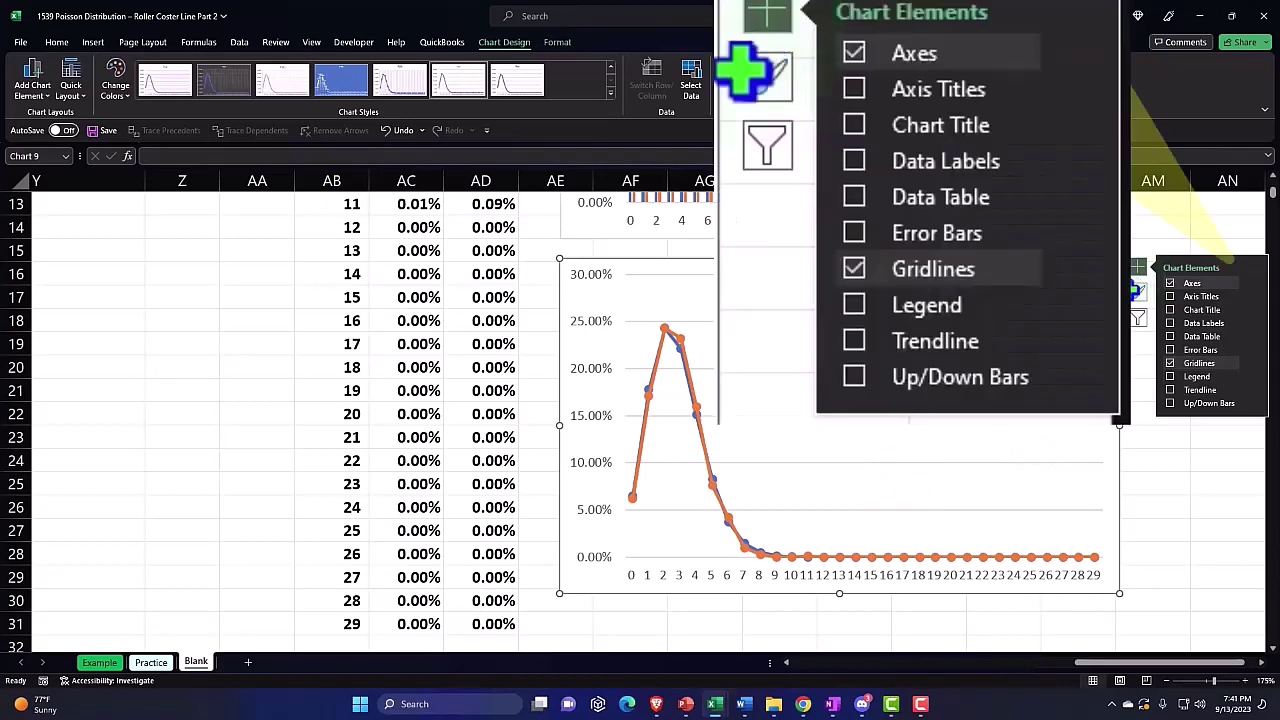
{"action": "left_click", "coordinate": [1170, 377]}
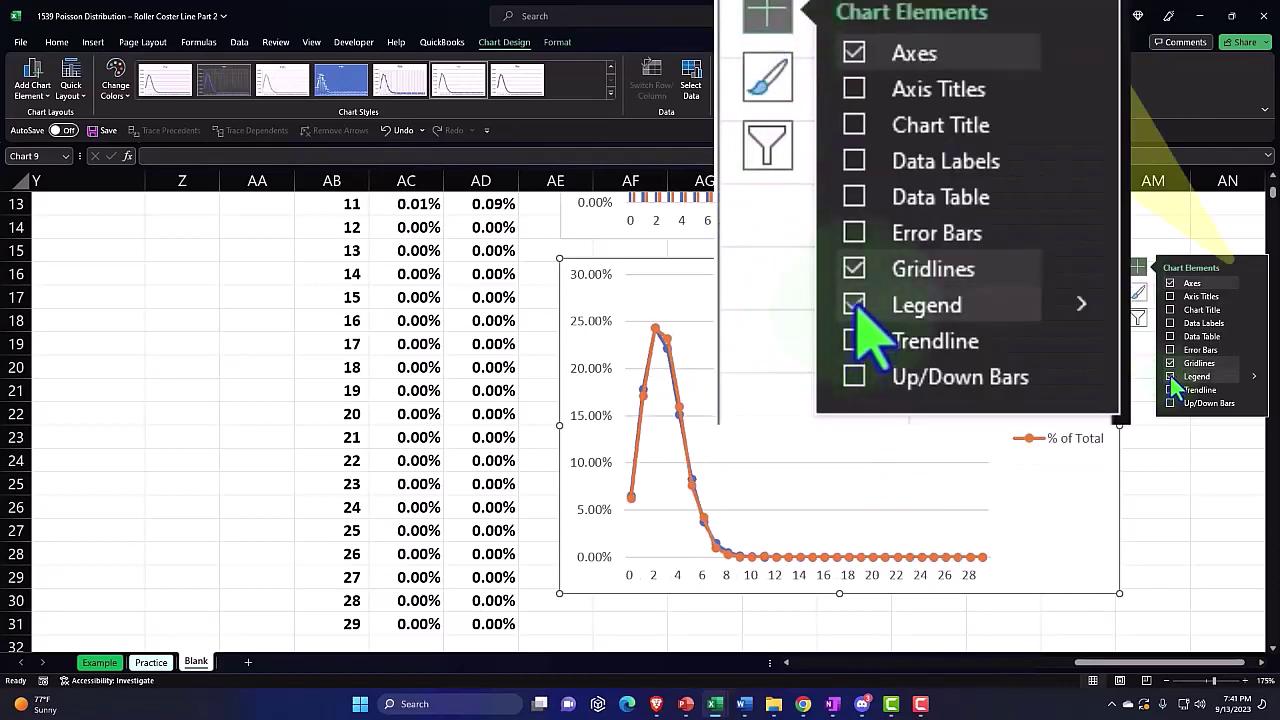
{"action": "left_click", "coordinate": [1160, 525]}
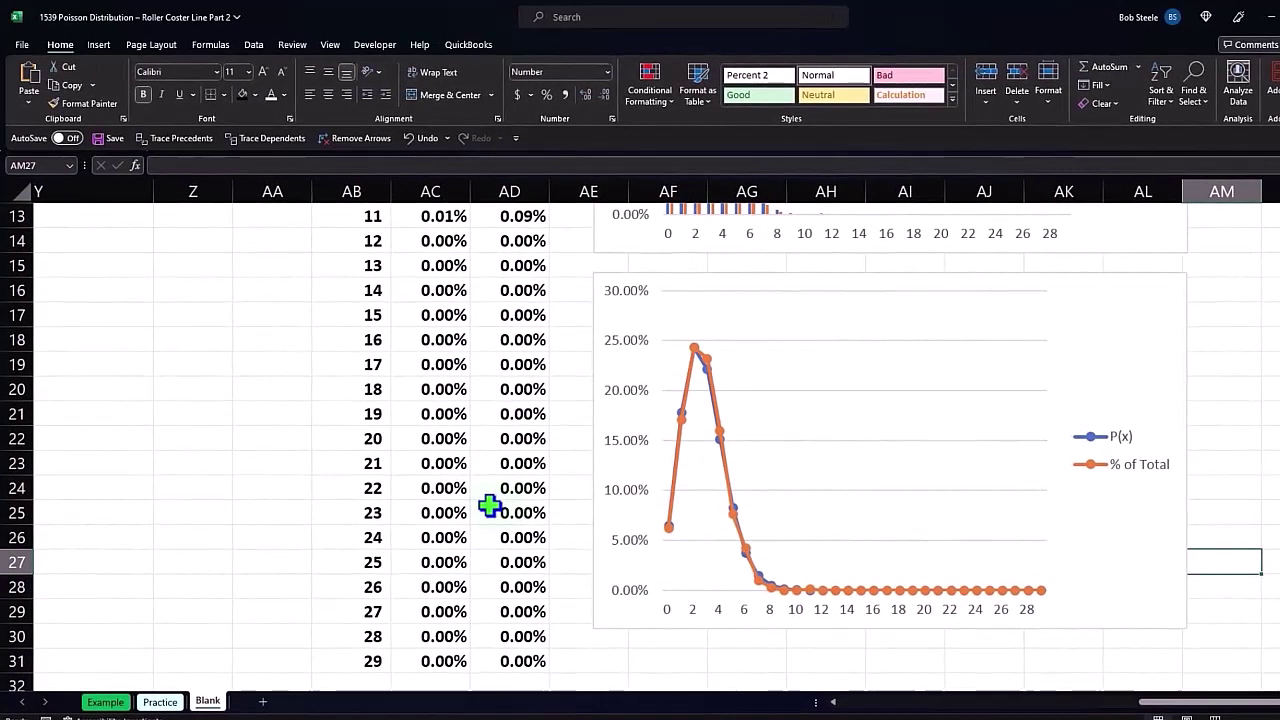
{"action": "scroll", "coordinate": [490, 505], "scroll_direction": "up", "scroll_amount": 4}
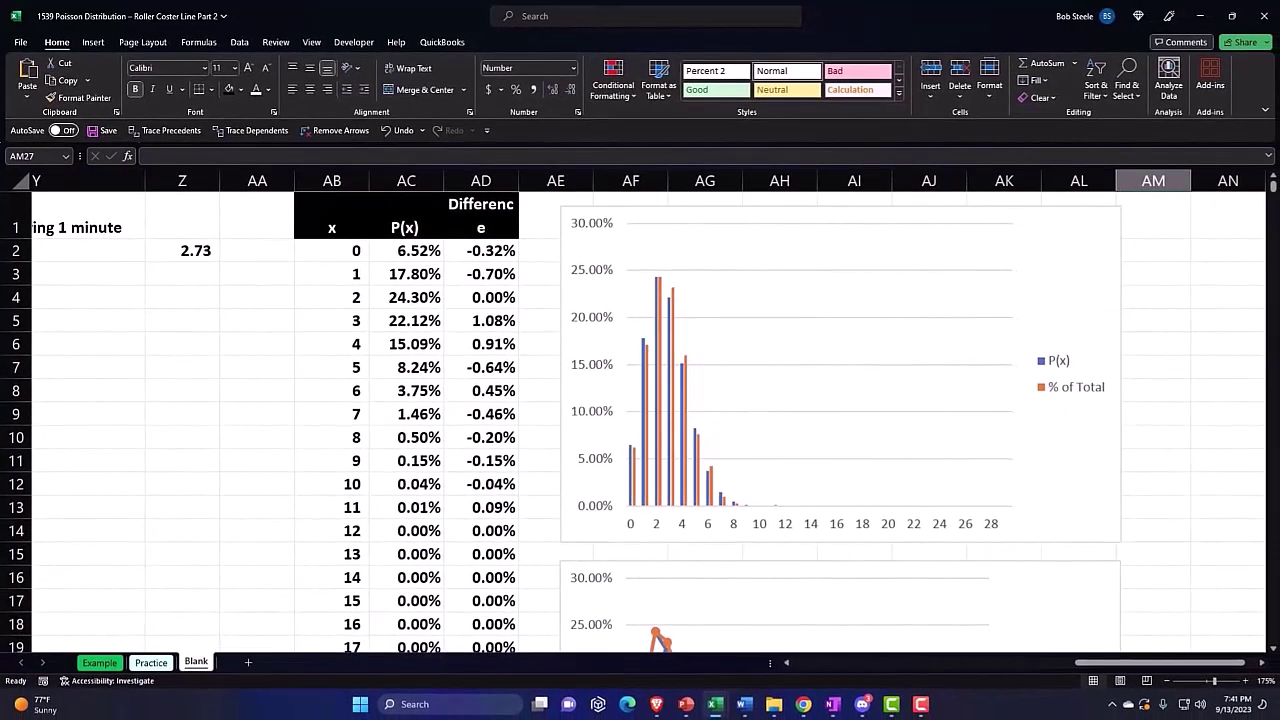
Drag the column chart past column AL and the line chart beneath it, clearing columns AE–AK.
{"action": "left_click", "coordinate": [656, 260]}
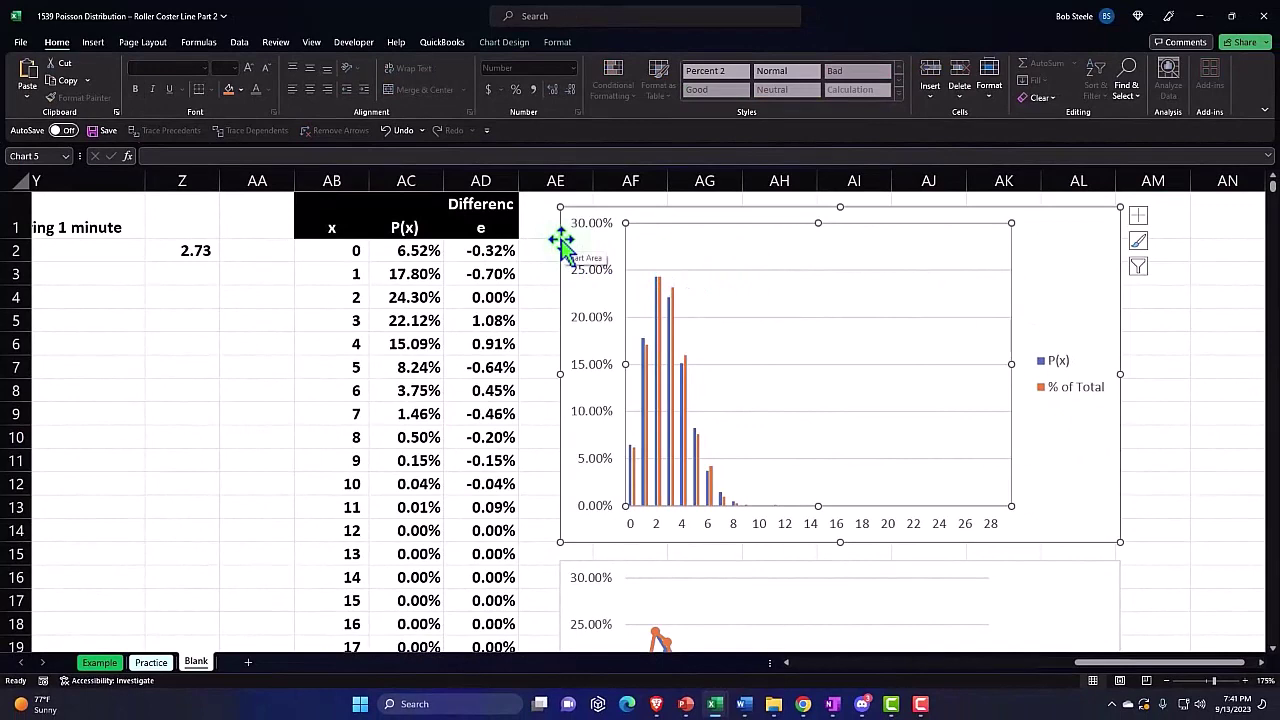
{"action": "key", "text": "Escape"}
{"action": "left_click_drag", "start_coordinate": [563, 238], "coordinate": [1042, 236]}
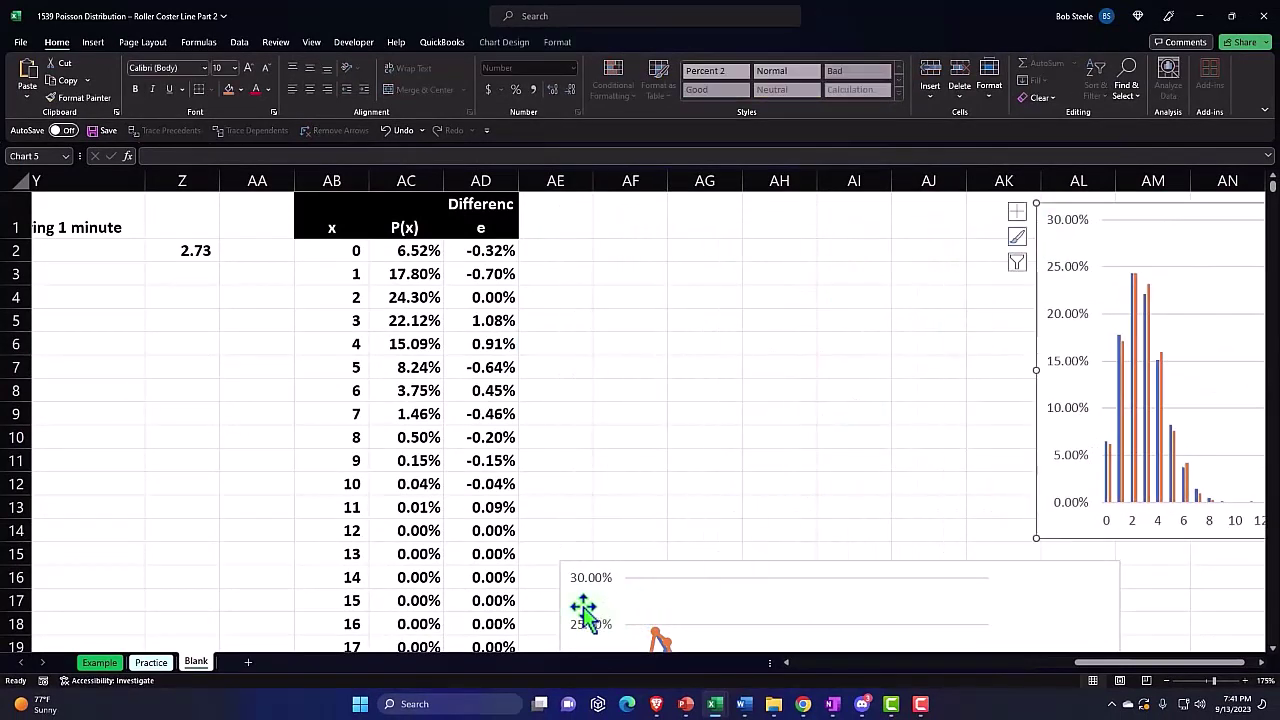
{"action": "left_click_drag", "start_coordinate": [563, 608], "coordinate": [1046, 601]}
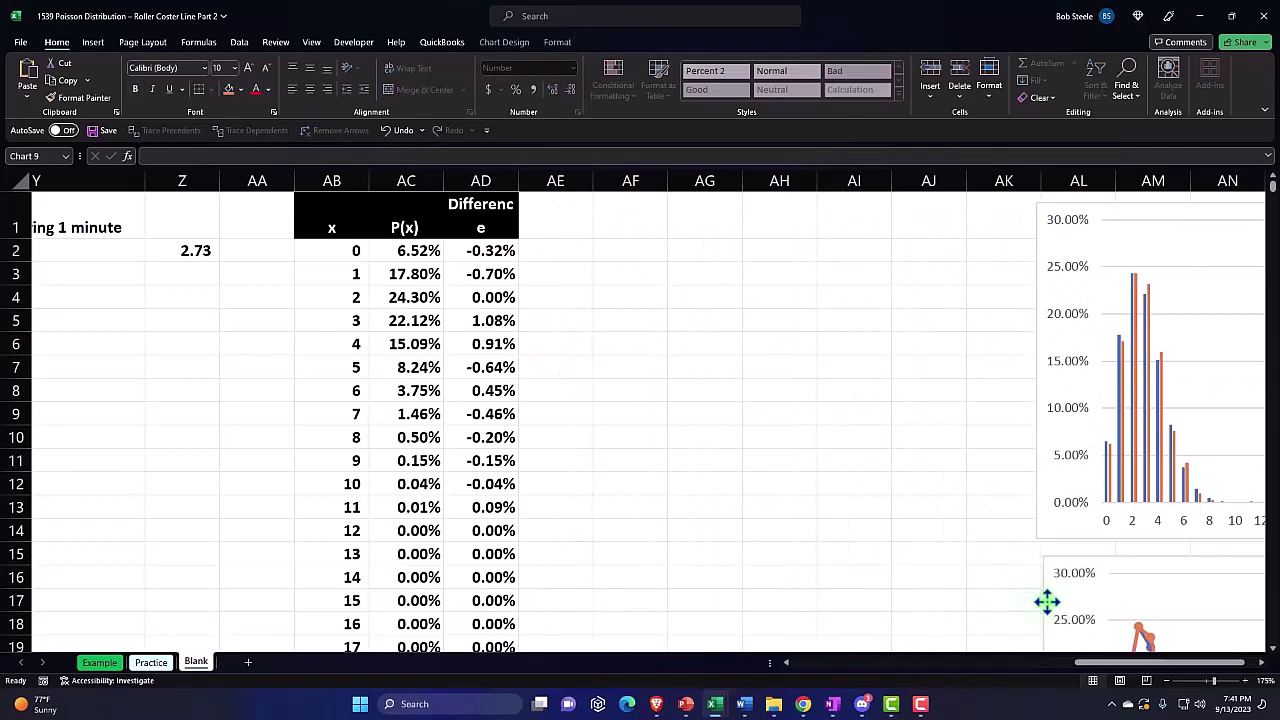
{"action": "left_click", "coordinate": [587, 436]}
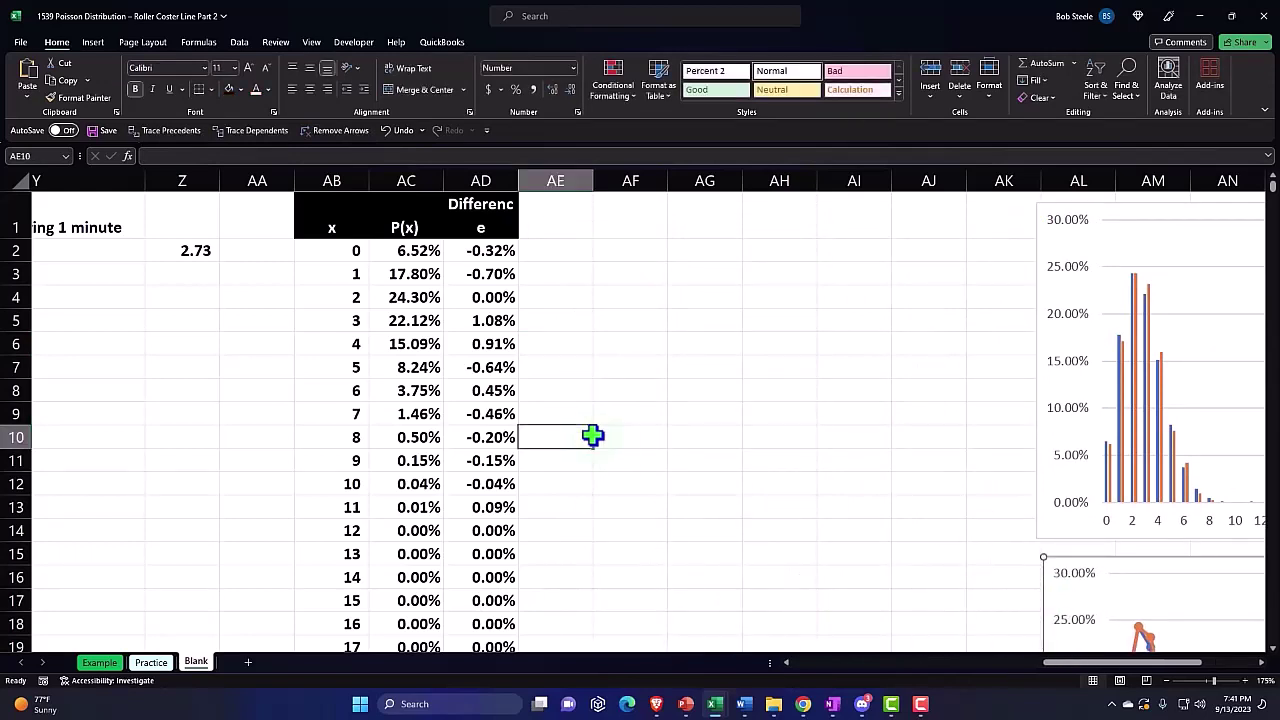
{"action": "left_click", "coordinate": [613, 247]}
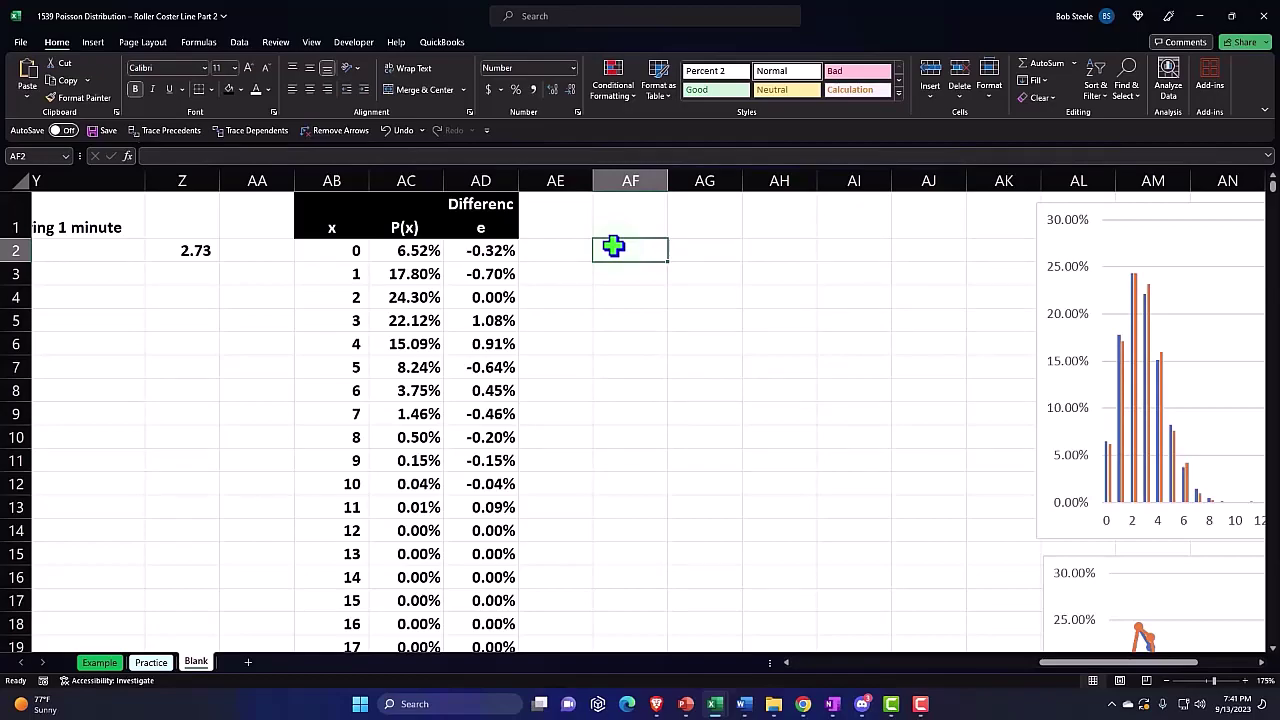
Enter the label "Mean" in cell AF2 beside the Poisson table.
{"action": "type", "text": "m"}
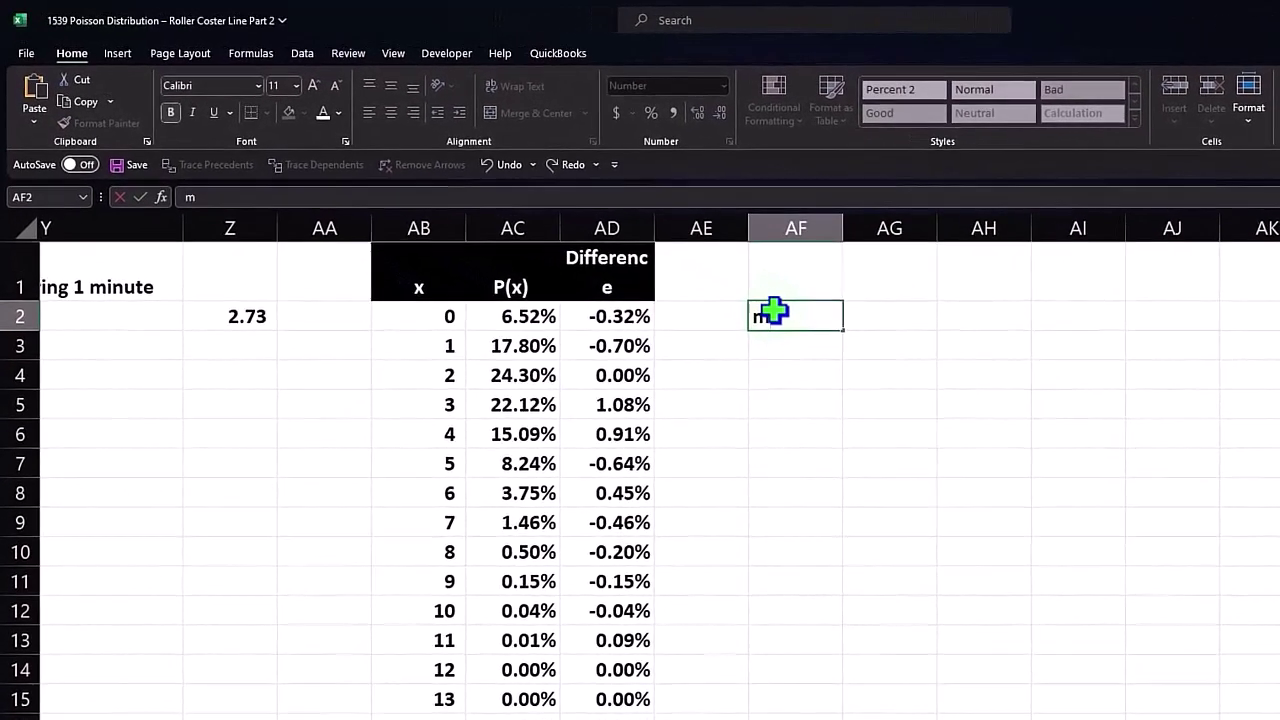
{"action": "key", "text": "BackSpace"}
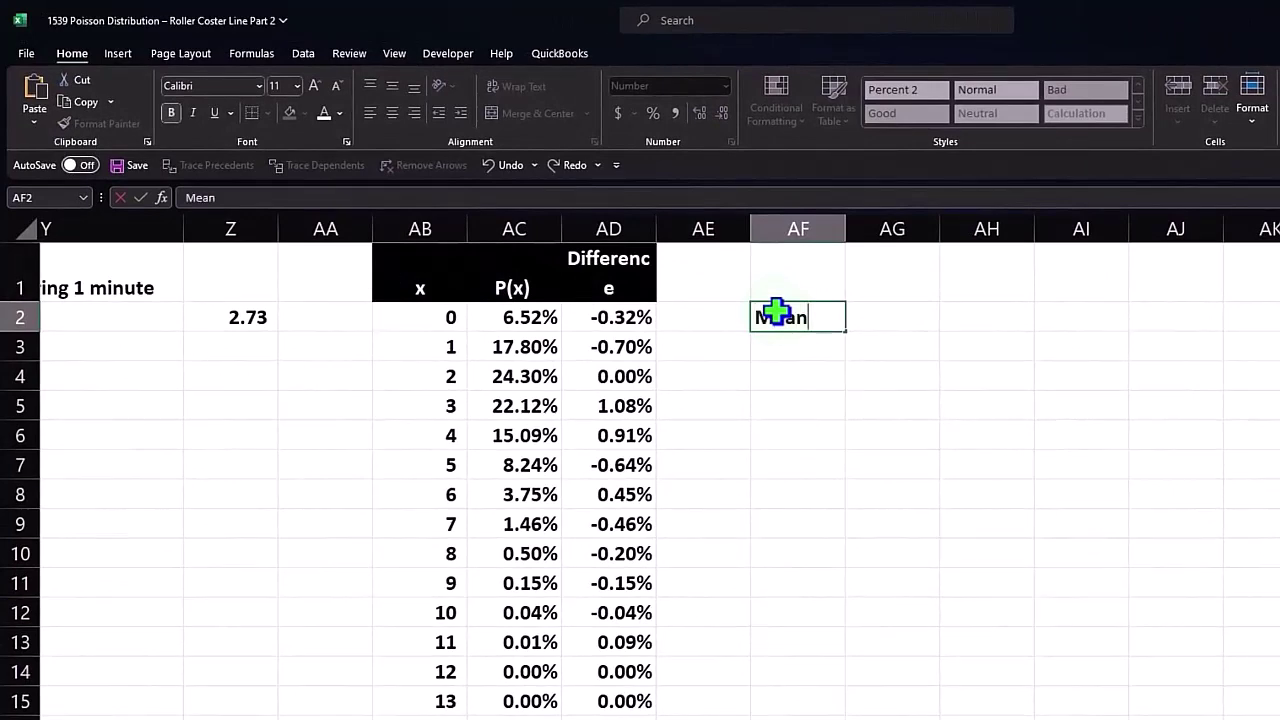
{"action": "key", "text": "Tab"}
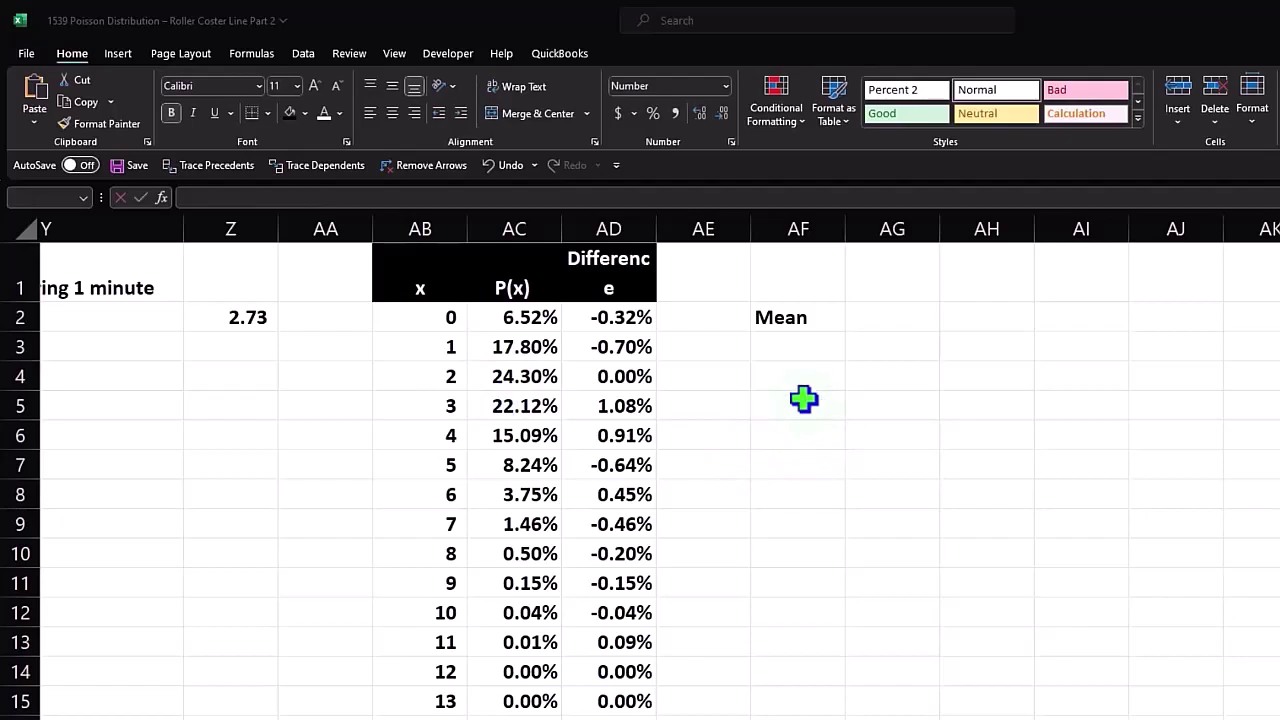
Return to the arrivals data at the left and select cell J4 (value 2).
{"action": "key", "text": "Left"}
{"action": "key", "text": "Left"}
{"action": "key", "text": "Left"}
{"action": "key", "text": "Left"}
{"action": "key", "text": "Left"}
{"action": "key", "text": "Left"}
{"action": "key", "text": "Left"}
{"action": "key", "text": "Left"}
{"action": "key", "text": "Left"}
{"action": "key", "text": "Left"}
{"action": "key", "text": "Left"}
{"action": "key", "text": "Left"}
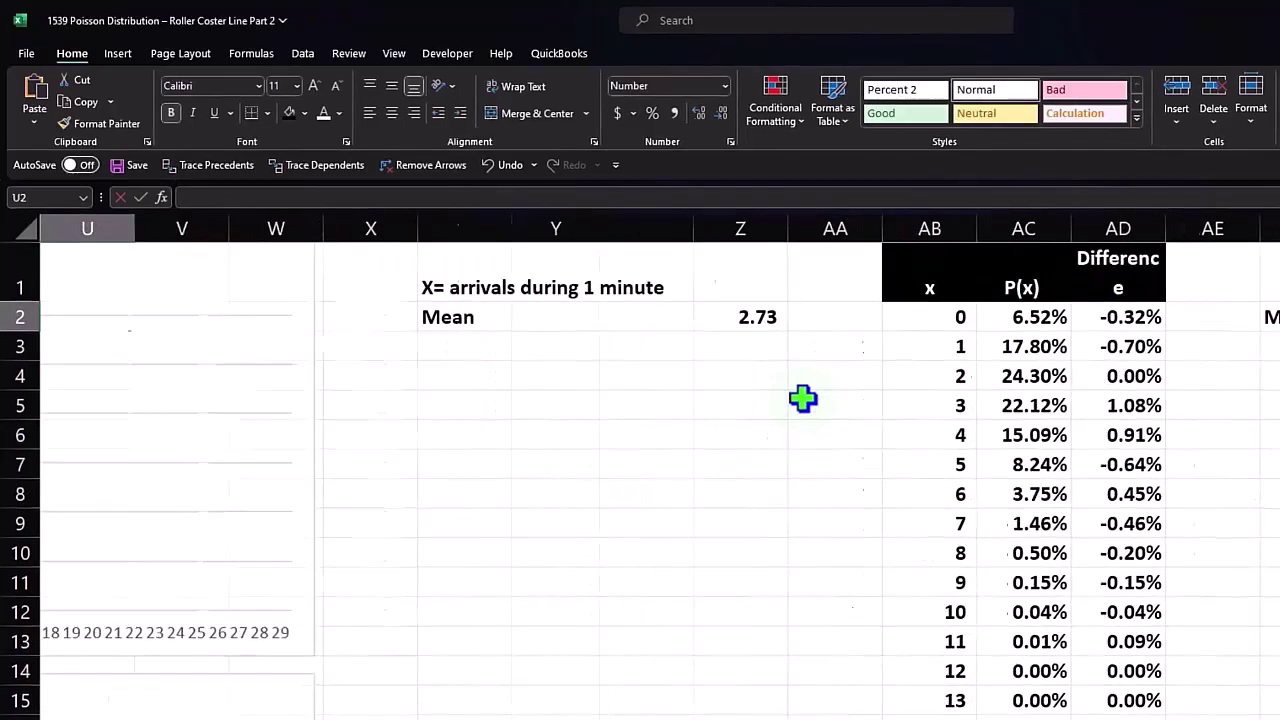
{"action": "key", "text": "Left"}
{"action": "key", "text": "Left"}
{"action": "key", "text": "Left"}
{"action": "key", "text": "Left"}
{"action": "key", "text": "Left"}
{"action": "key", "text": "Left"}
{"action": "key", "text": "Left"}
{"action": "key", "text": "Left"}
{"action": "key", "text": "Left"}
{"action": "key", "text": "Left"}
{"action": "key", "text": "Left"}
{"action": "key", "text": "Left"}
{"action": "key", "text": "Left"}
{"action": "key", "text": "Left"}
{"action": "key", "text": "Left"}
{"action": "key", "text": "Left"}
{"action": "key", "text": "Left"}
{"action": "key", "text": "Left"}
{"action": "key", "text": "Left"}
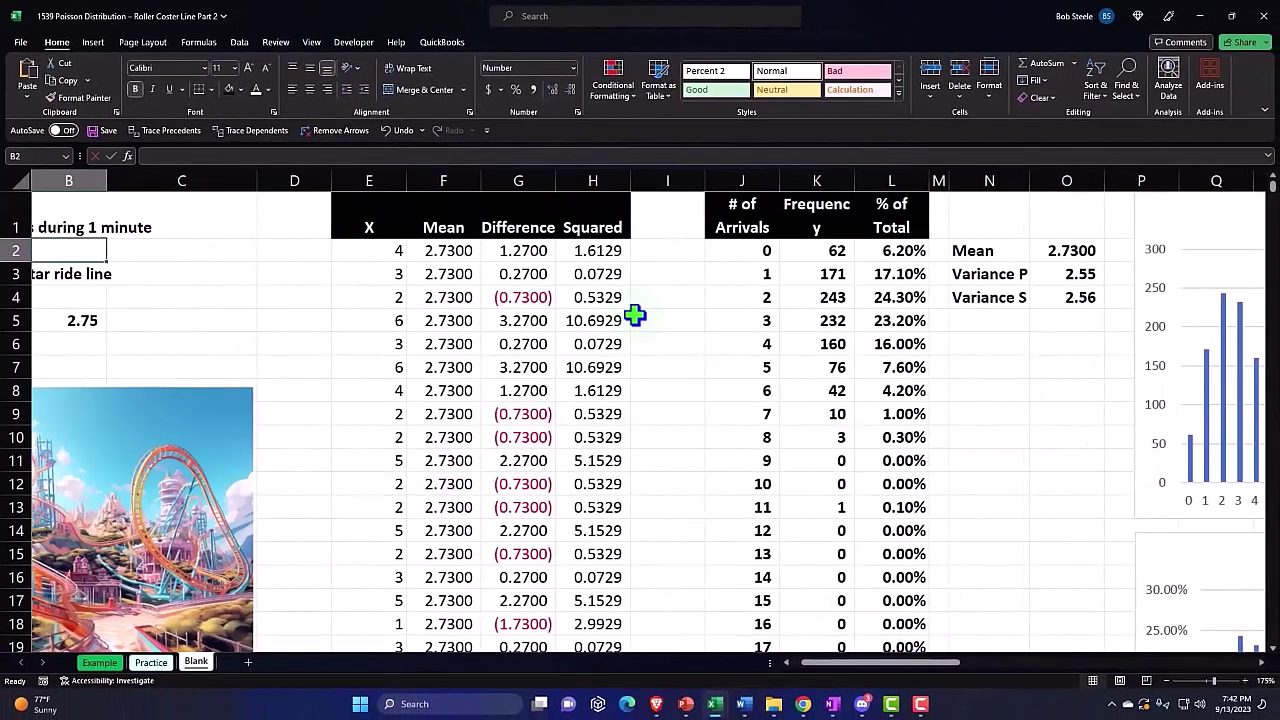
{"action": "key", "text": "Right"}
{"action": "key", "text": "Right"}
{"action": "key", "text": "Right"}
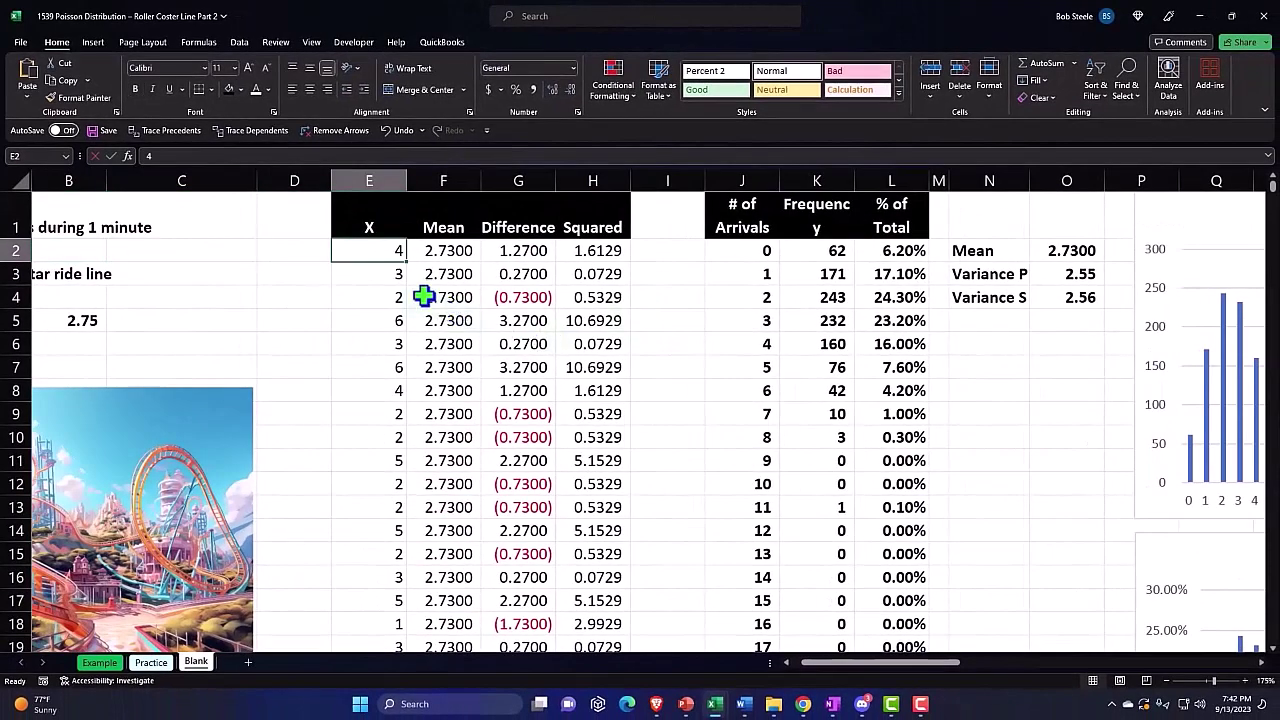
{"action": "left_click", "coordinate": [752, 302]}
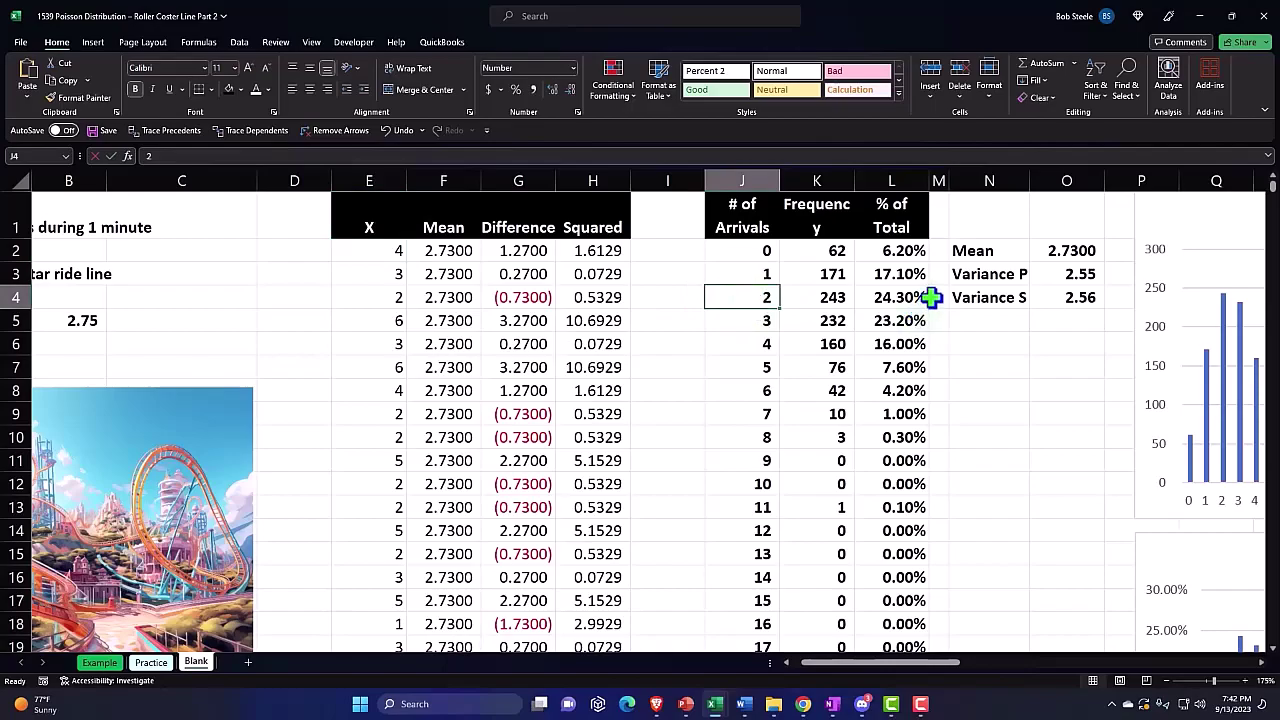